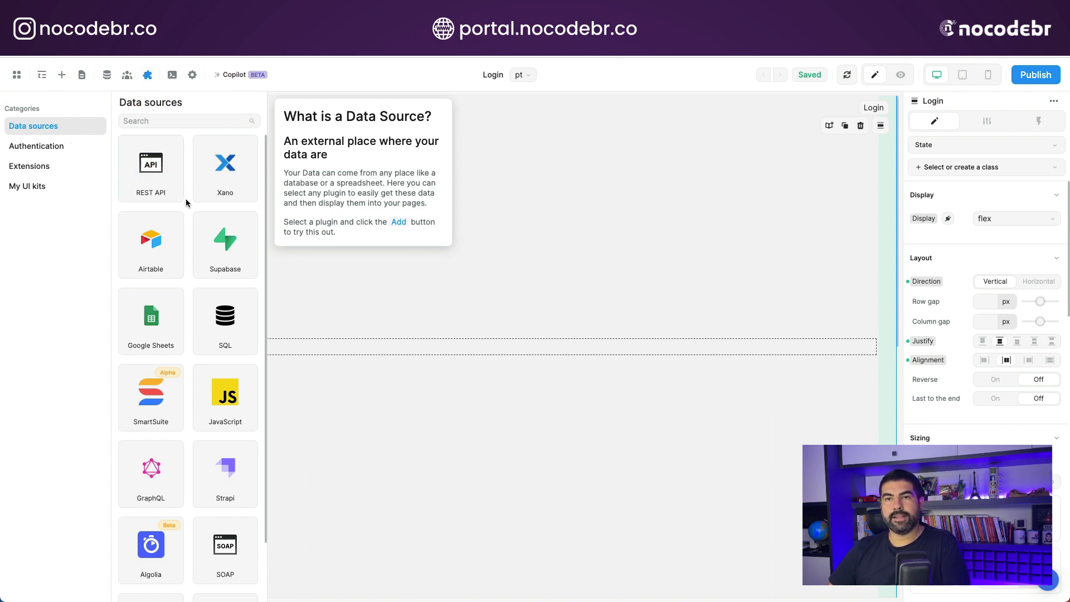
# - Add the Xano plugin as a data source for the project
pyautogui.click(232, 170)
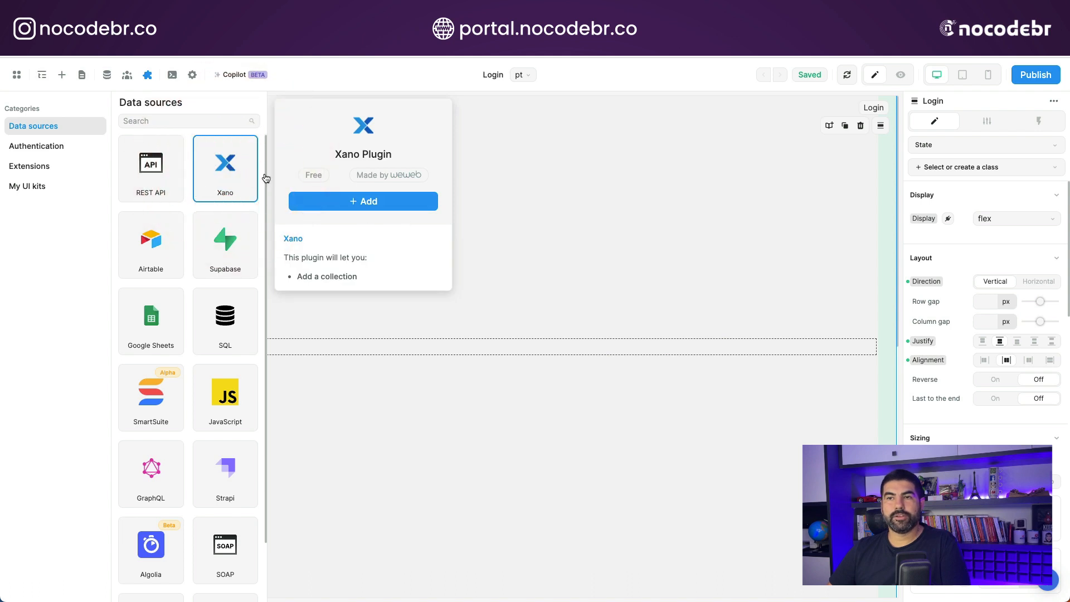
pyautogui.click(364, 203)
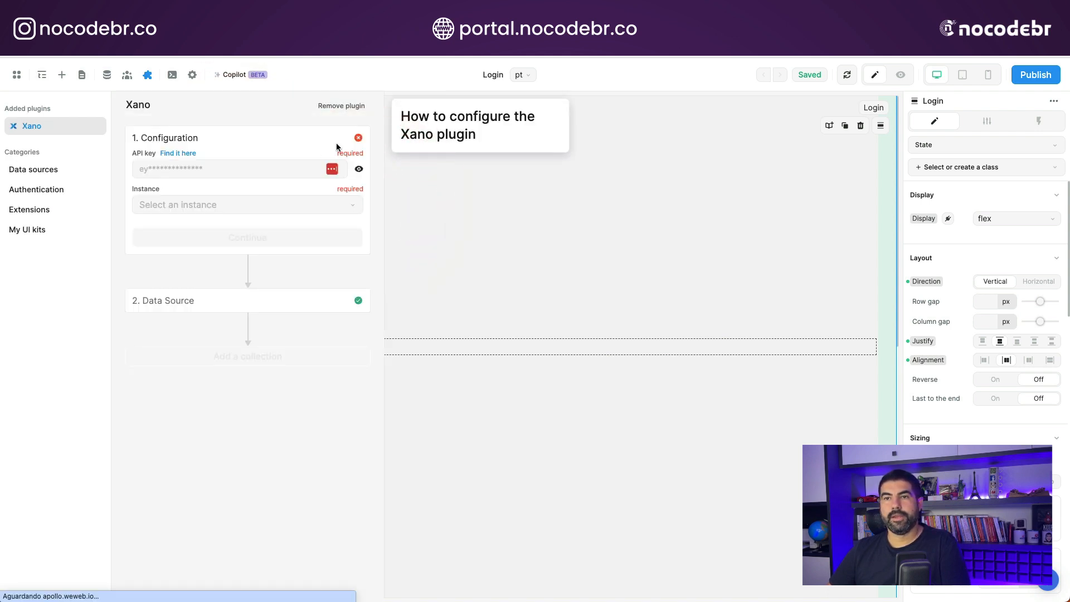
pyautogui.click(429, 217)
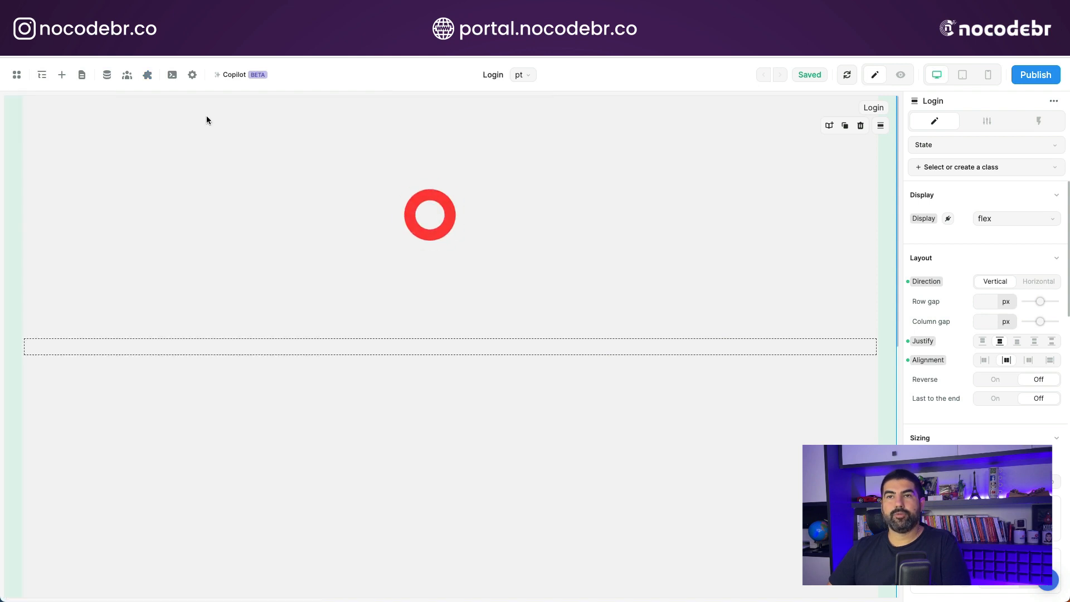
# - Add the Xano Auth plugin as the project's authentication provider and open its configuration
pyautogui.click(147, 75)
pyautogui.click(60, 173)
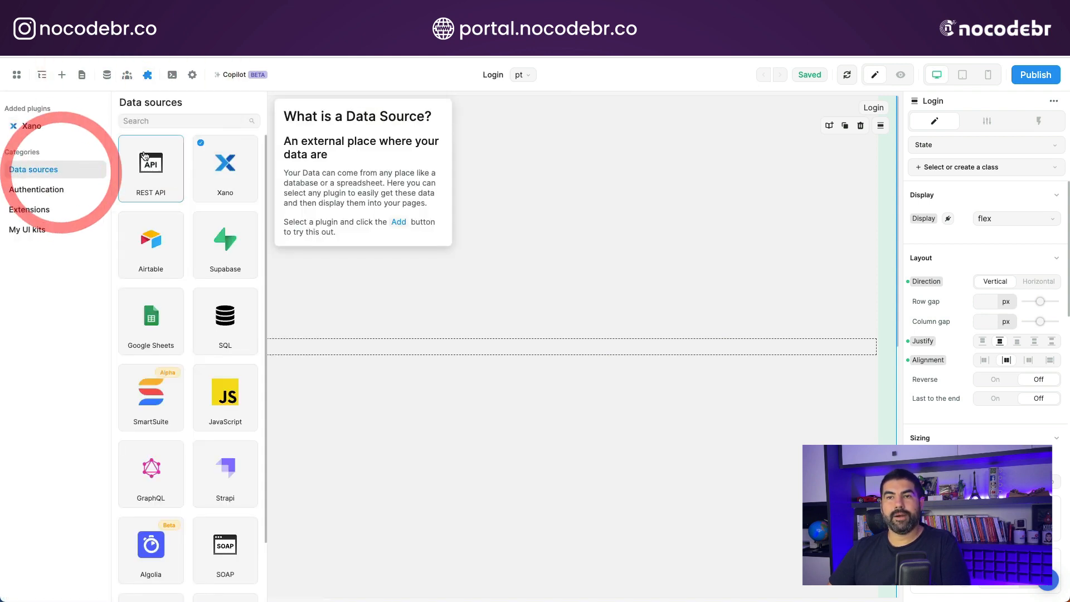
pyautogui.click(36, 188)
pyautogui.click(153, 170)
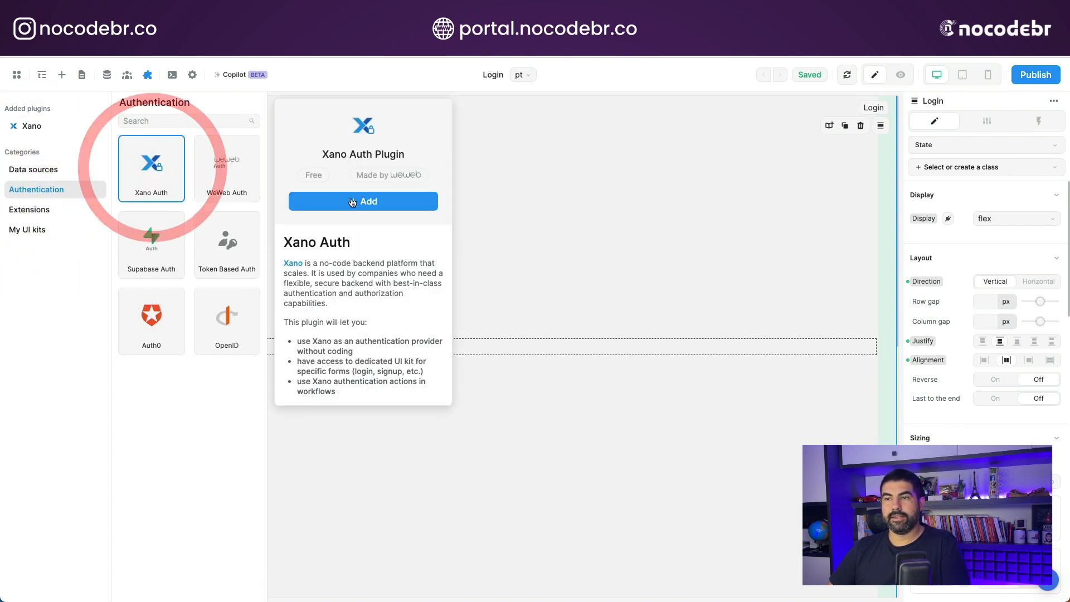
pyautogui.click(358, 201)
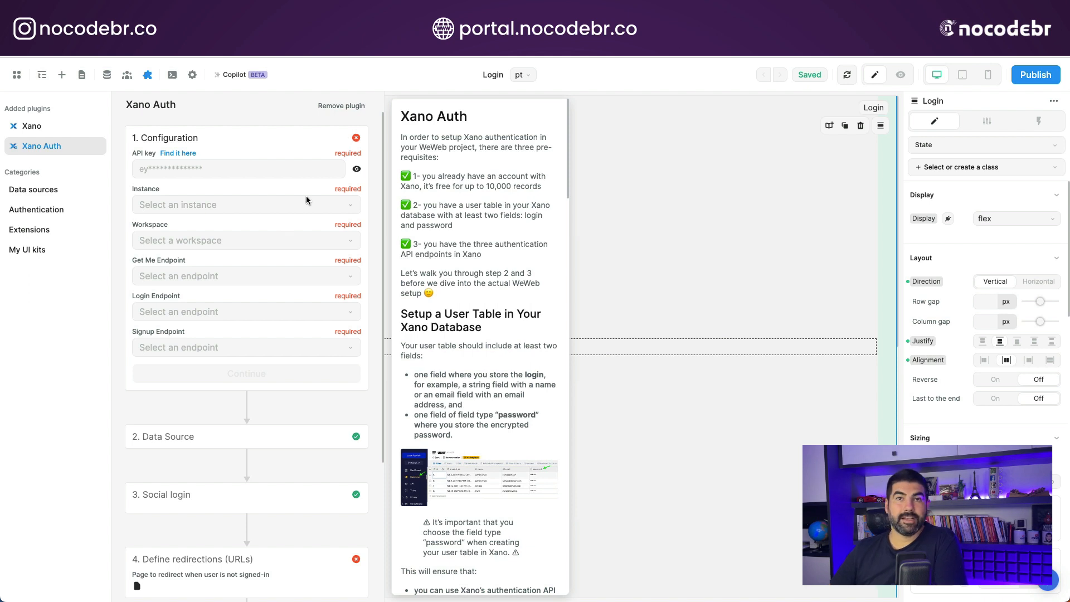
pyautogui.click(53, 126)
pyautogui.click(43, 146)
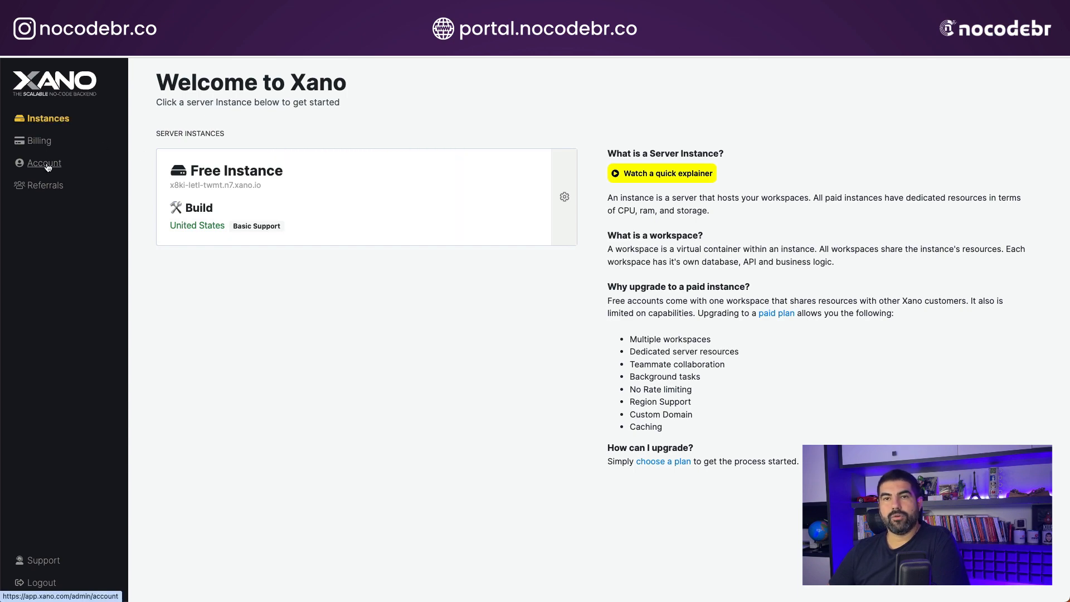
pyautogui.click(48, 165)
pyautogui.click(45, 117)
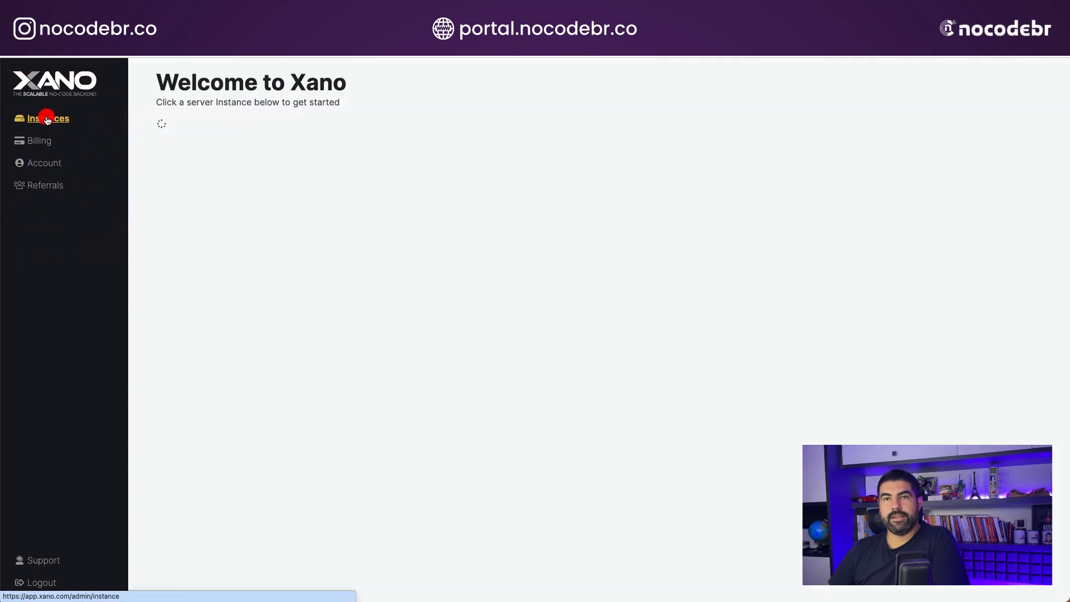
pyautogui.click(459, 223)
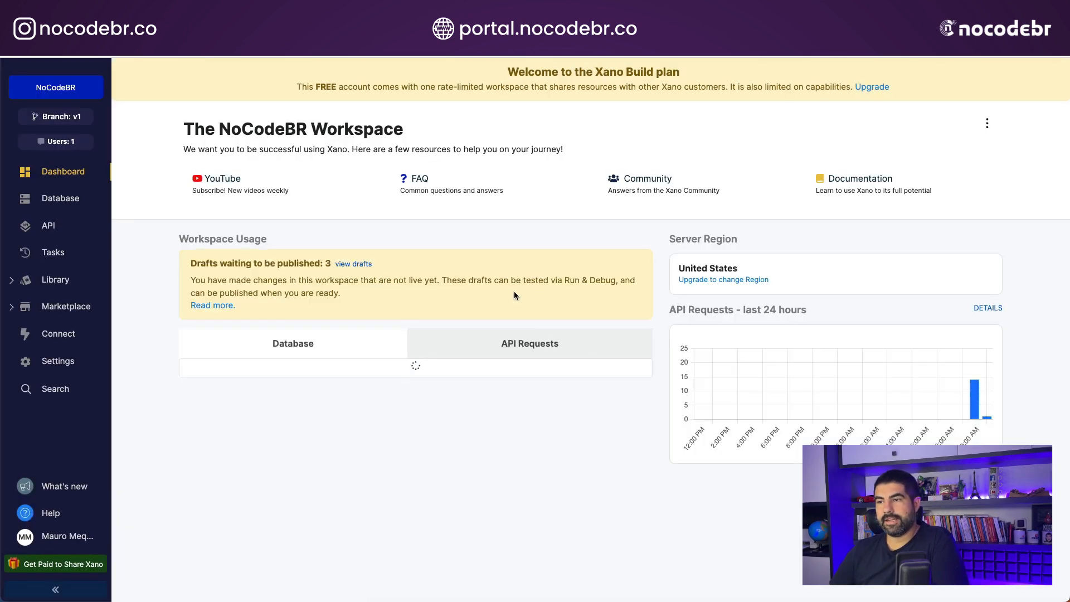
pyautogui.click(67, 536)
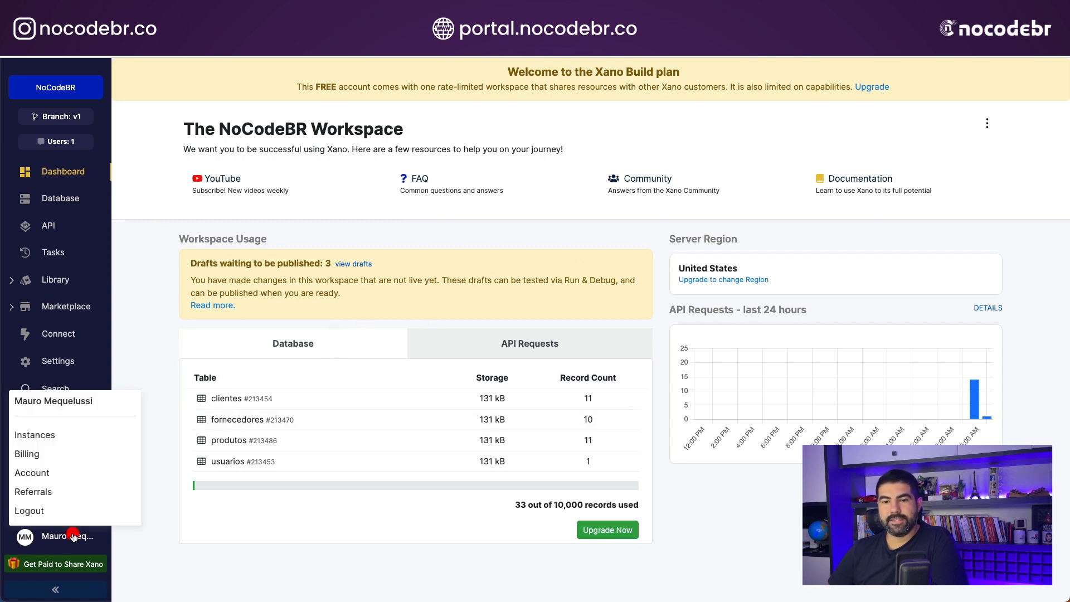
pyautogui.click(42, 436)
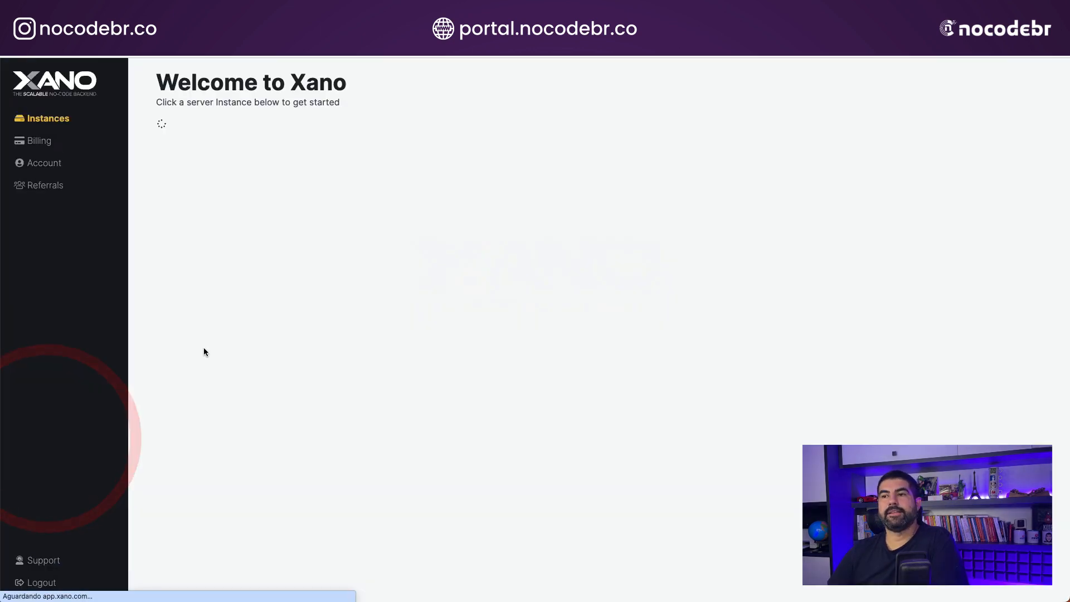
# - Revoke the existing Developer Access API key in the Xano account settings
pyautogui.click(44, 163)
pyautogui.scroll(-3, 696, 379)
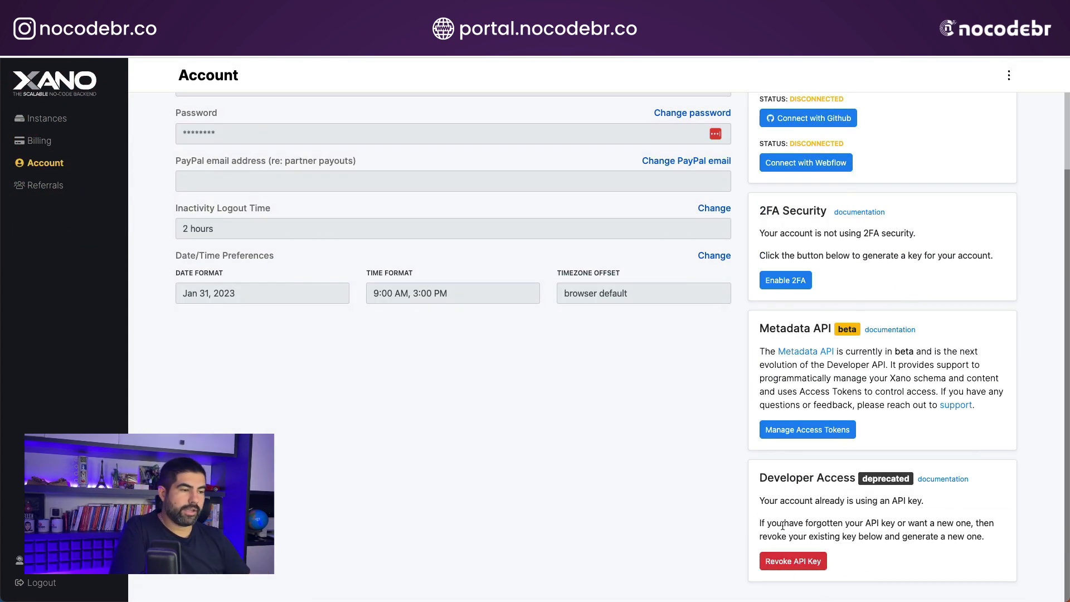
pyautogui.click(793, 565)
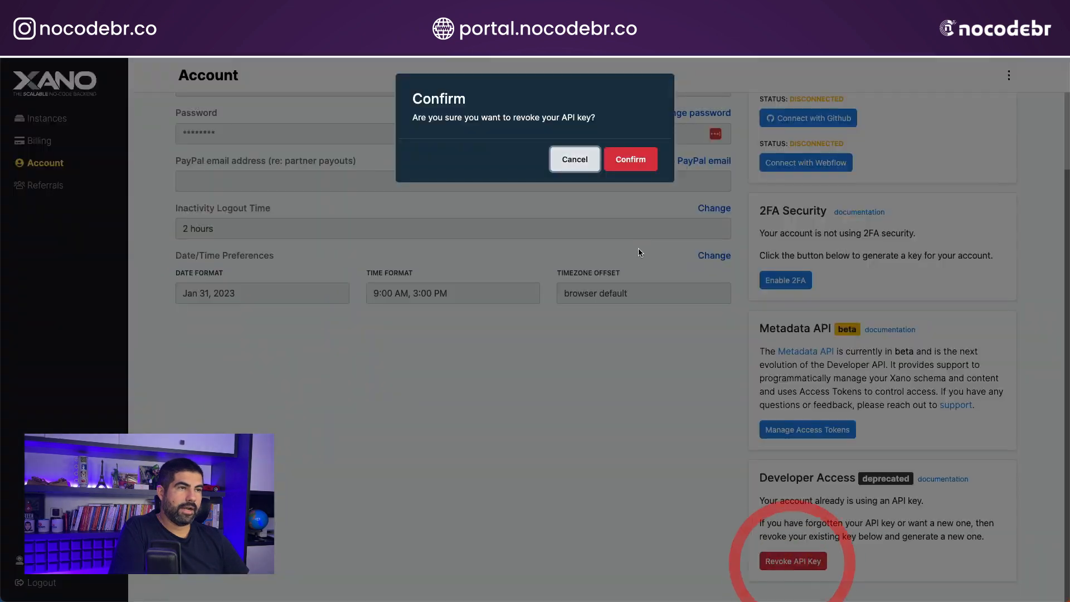
pyautogui.click(634, 163)
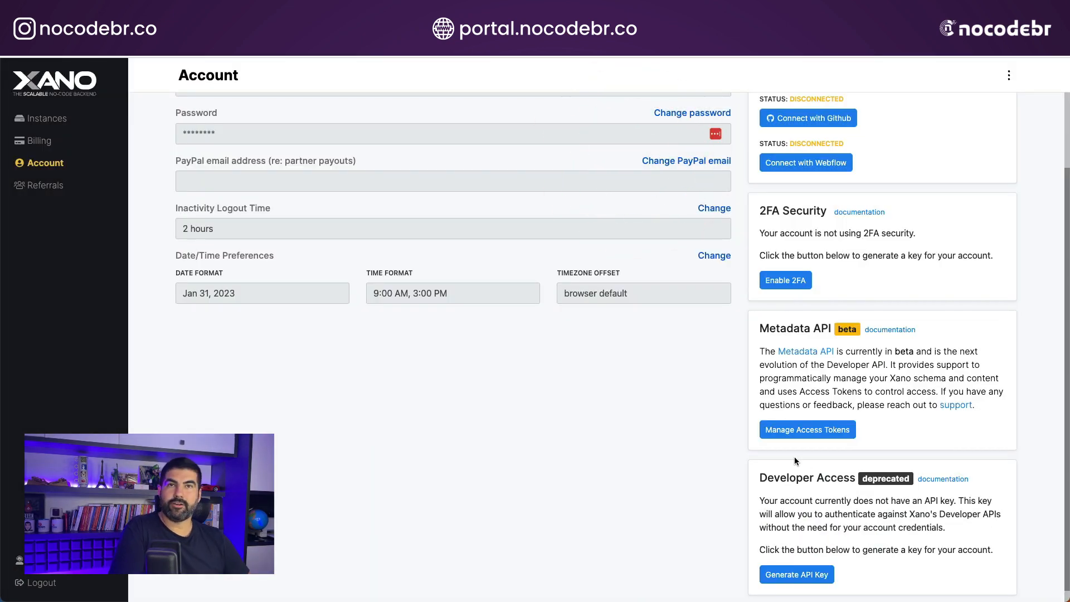
# - Generate a new private developer API key for the Xano account and copy it
pyautogui.click(797, 574)
pyautogui.scroll(-1, 966, 540)
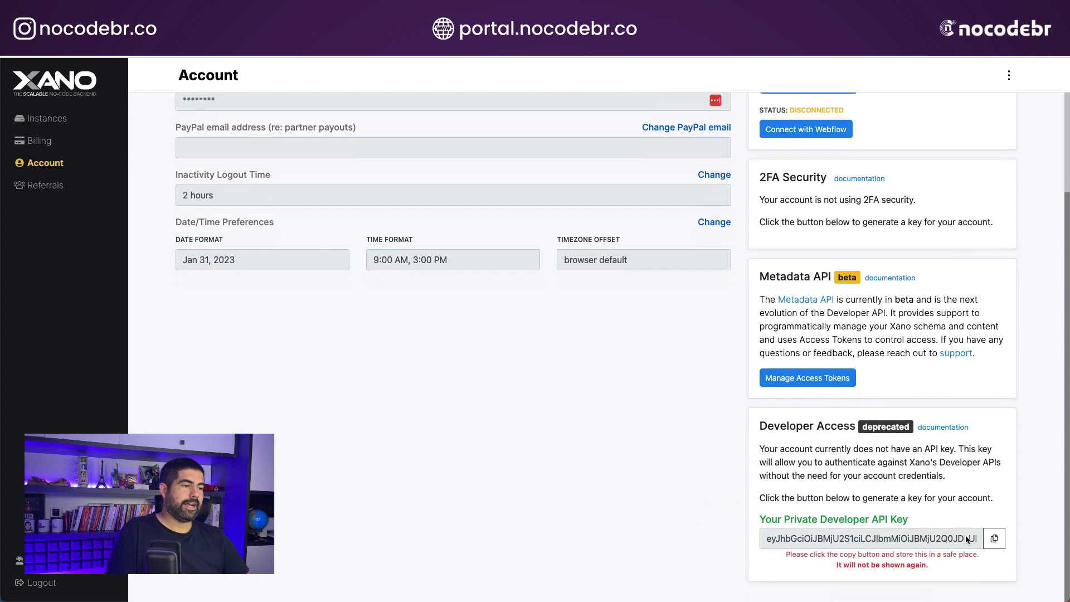
pyautogui.click(994, 538)
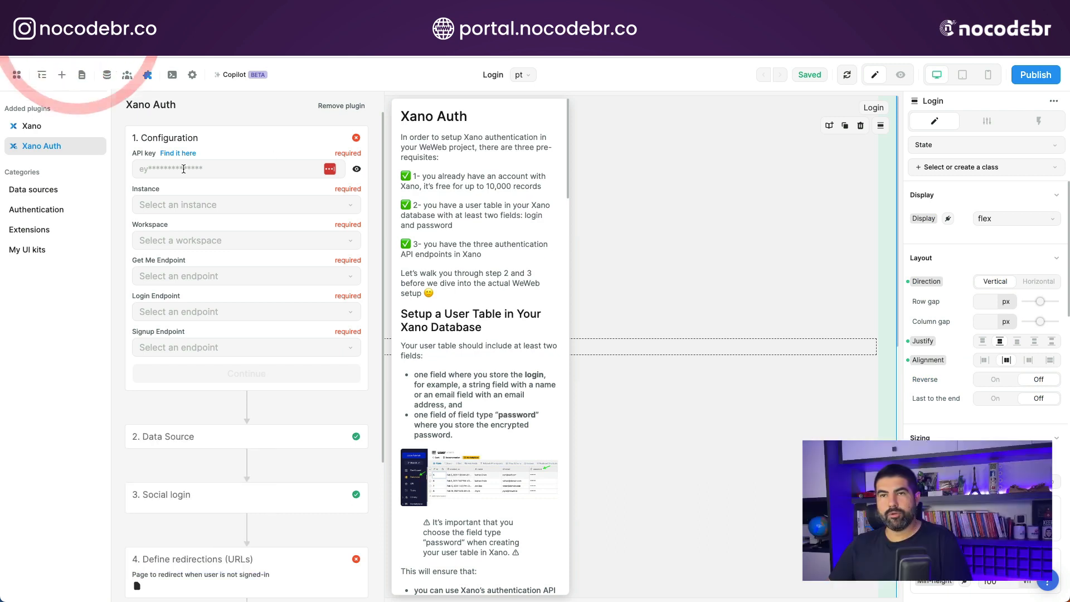
# - Switch back to WeWeb and paste the API key into the Xano plugin's configuration
pyautogui.click(183, 169)
pyautogui.click(48, 126)
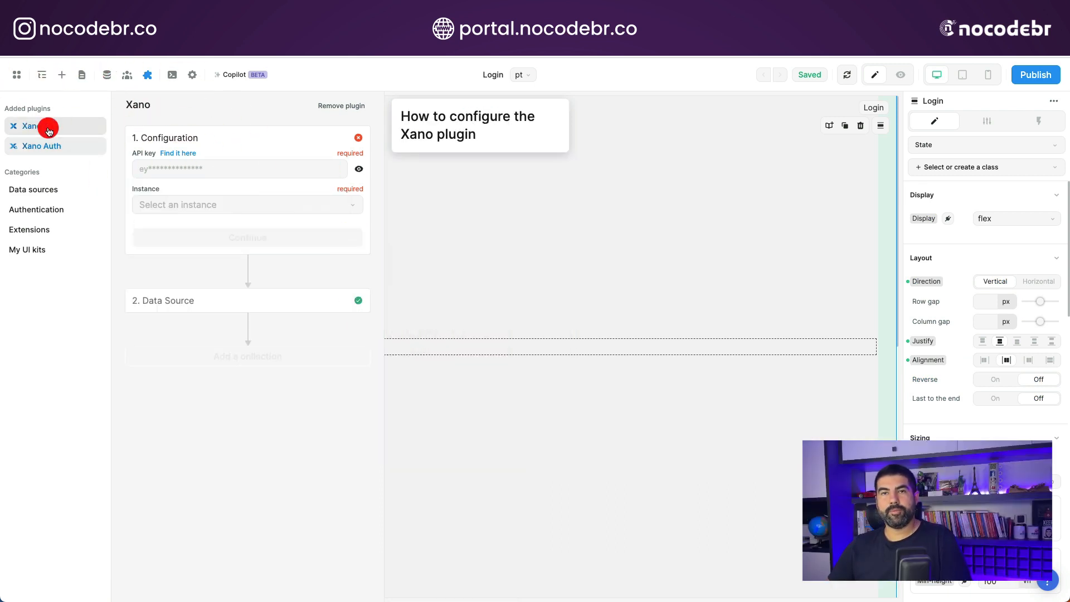
pyautogui.click(188, 168)
pyautogui.hotkey('ctrl', 'v')
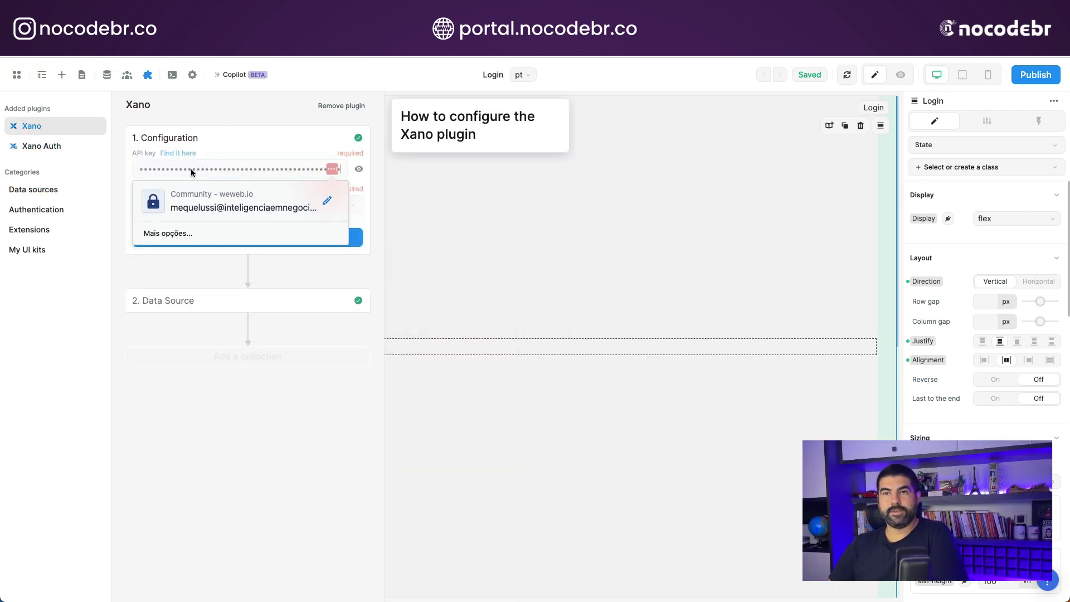
pyautogui.click(369, 223)
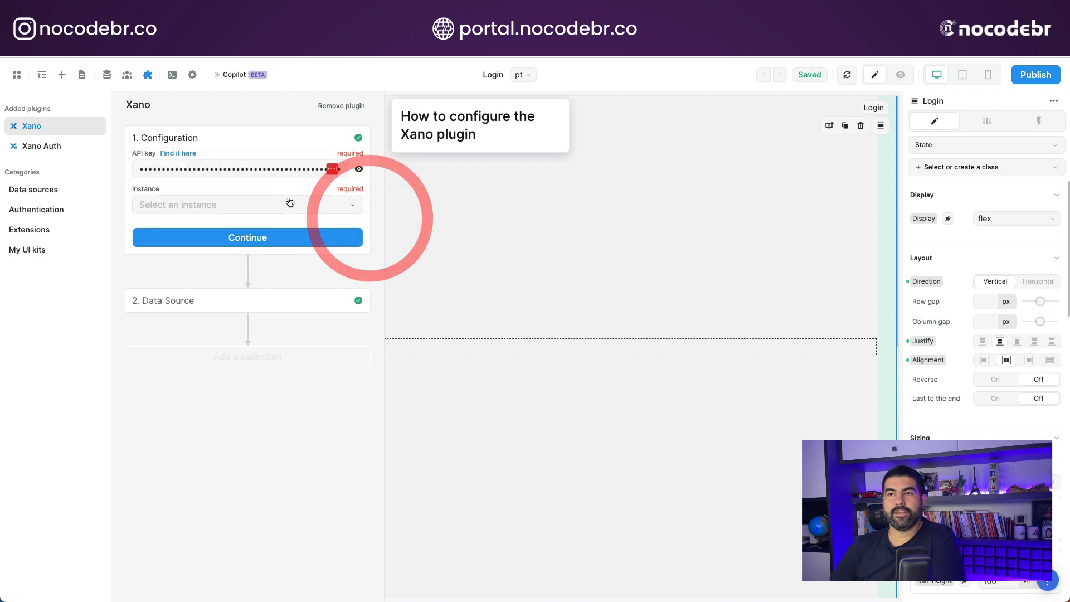
# - Choose Free Instance as the Xano plugin's instance, save the configuration and dismiss the password manager's update offer
pyautogui.click(207, 206)
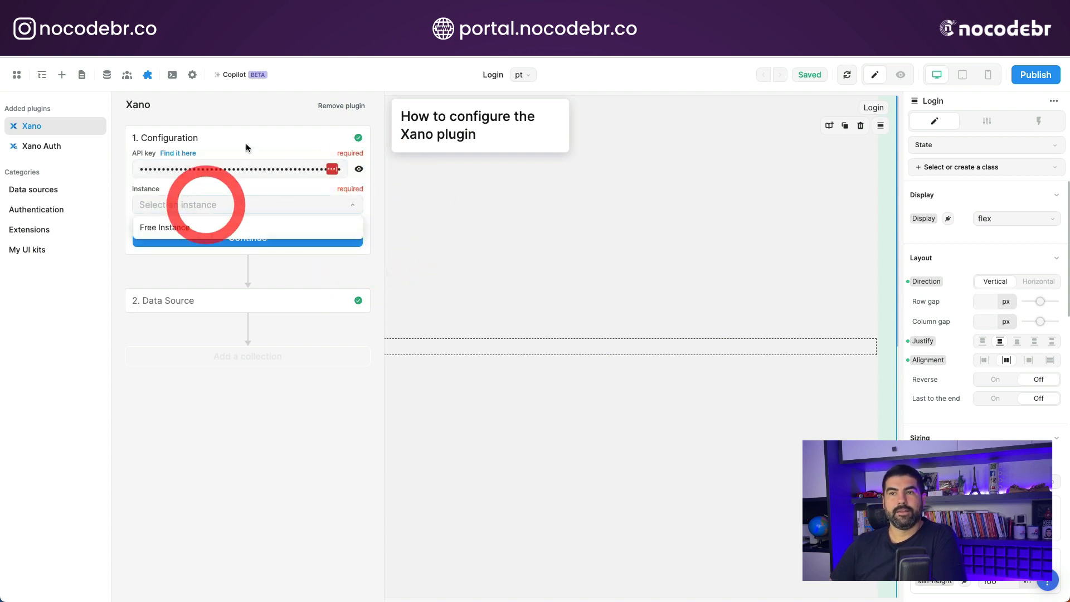
pyautogui.click(161, 229)
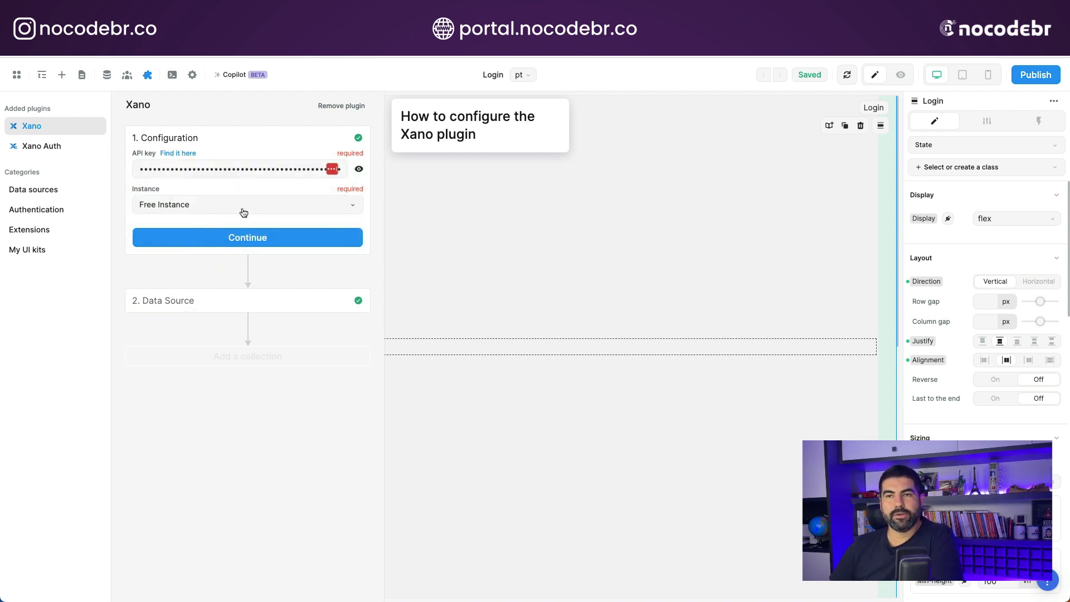
pyautogui.click(239, 237)
pyautogui.click(167, 278)
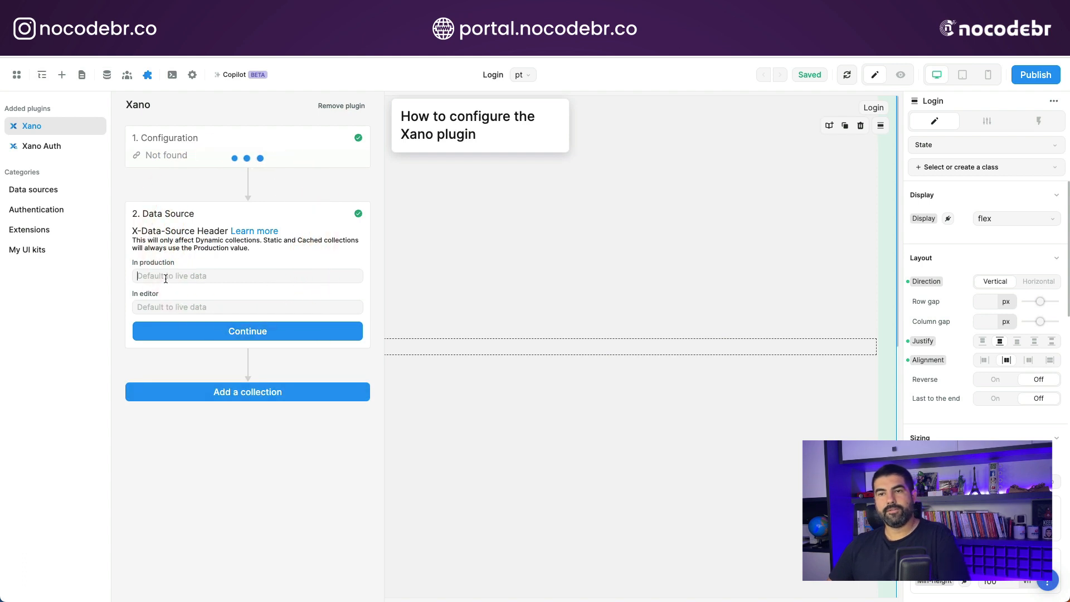
pyautogui.click(990, 163)
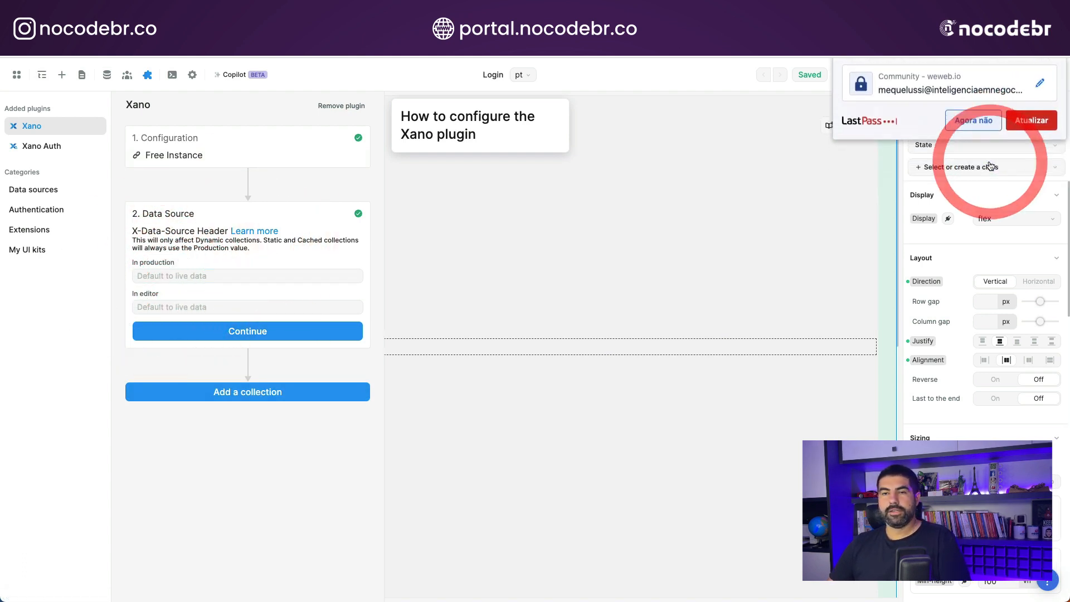
# - Set the X-Data-Source header to live for both production and editor, and save the data source settings
pyautogui.click(165, 274)
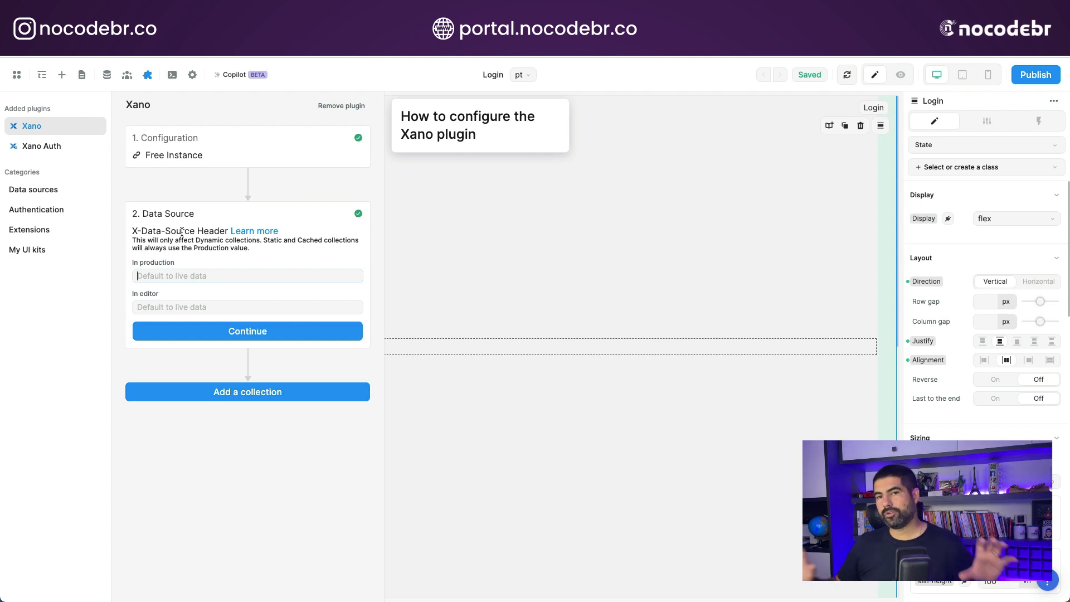
pyautogui.click(173, 277)
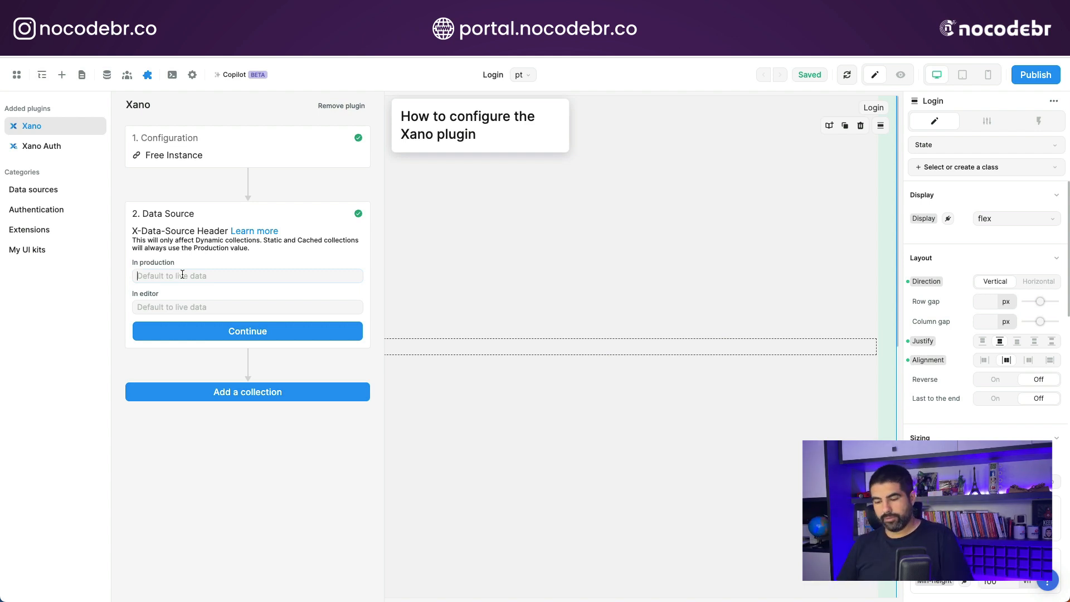
pyautogui.write('live')
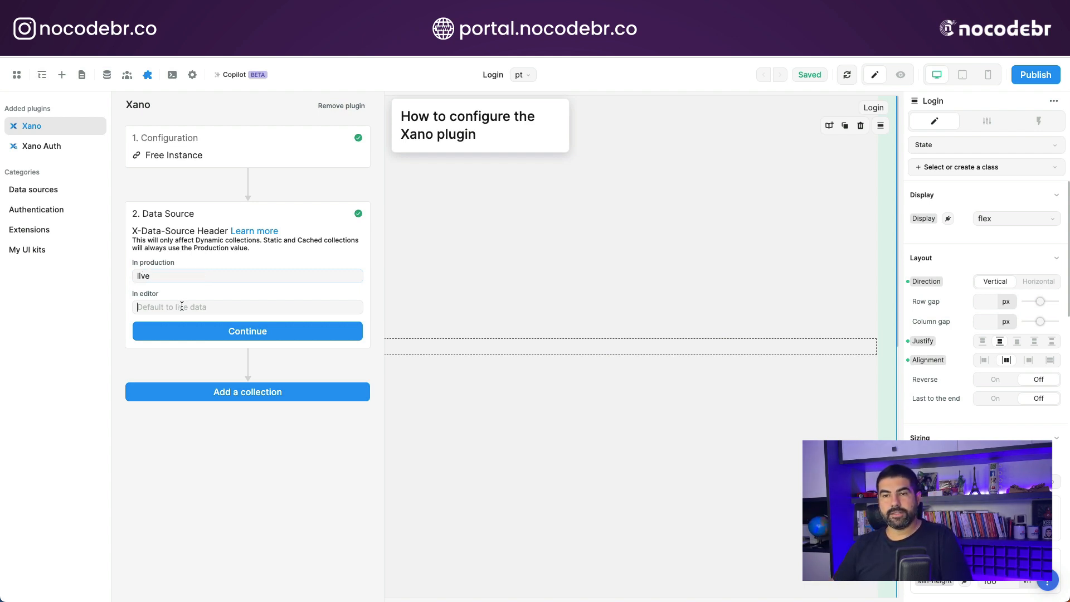
pyautogui.click(181, 305)
pyautogui.write('test')
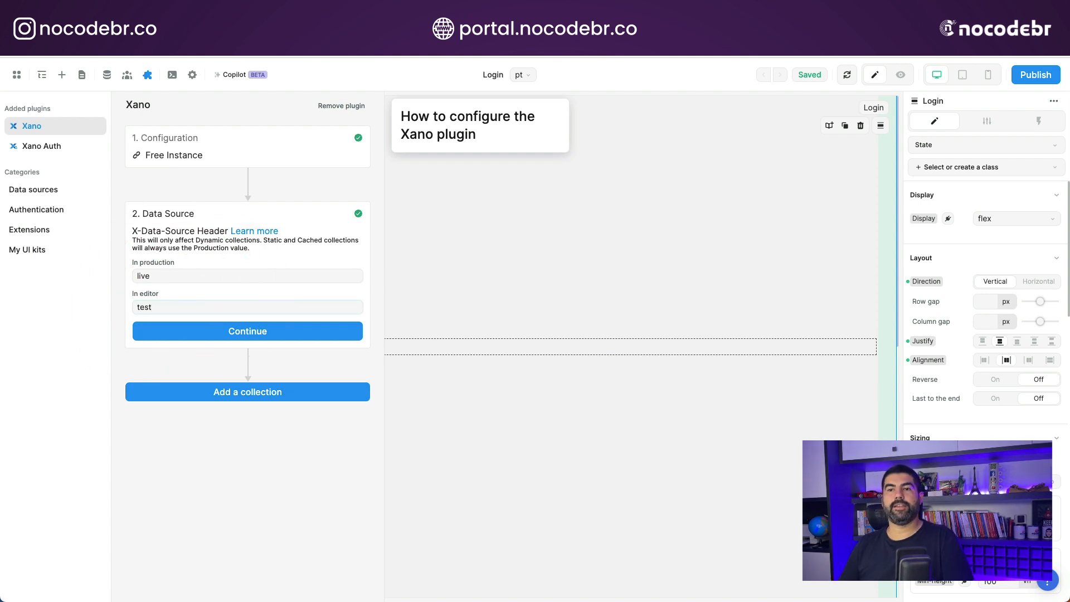
pyautogui.press('BackSpace')
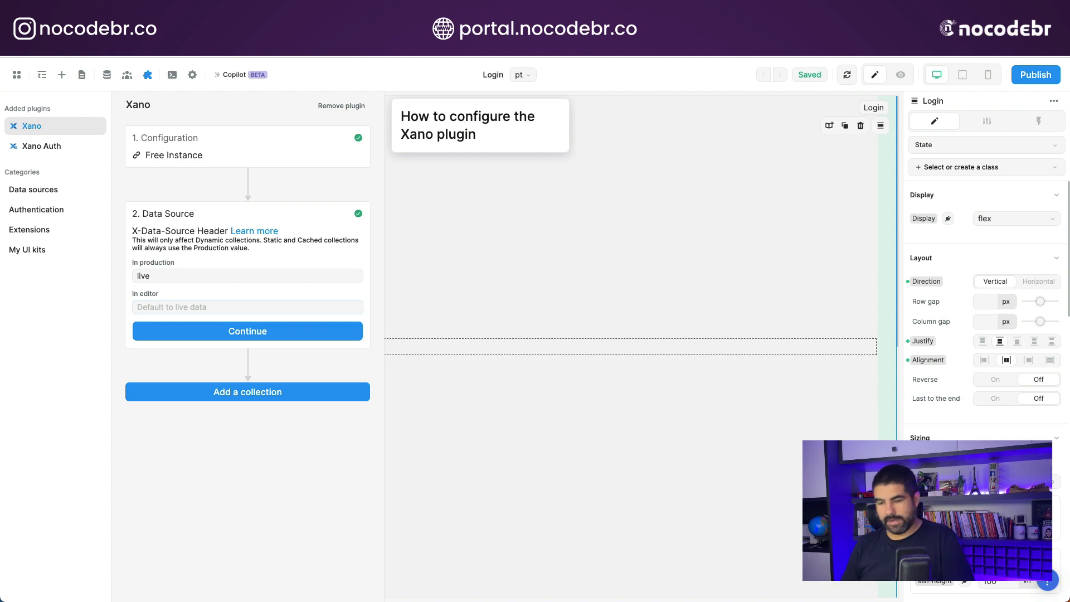
pyautogui.write('live')
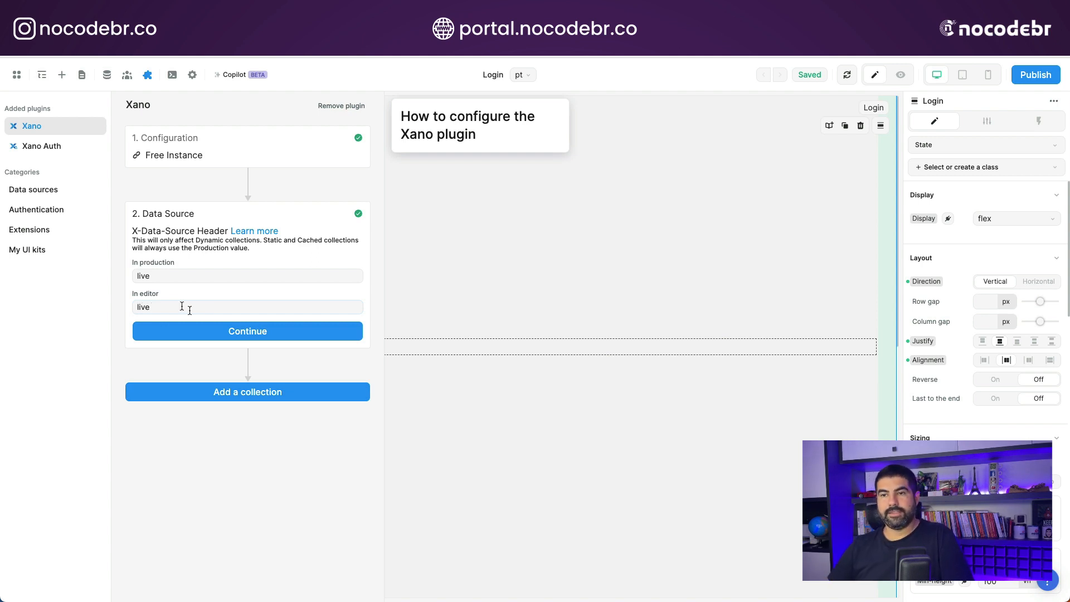
pyautogui.click(256, 335)
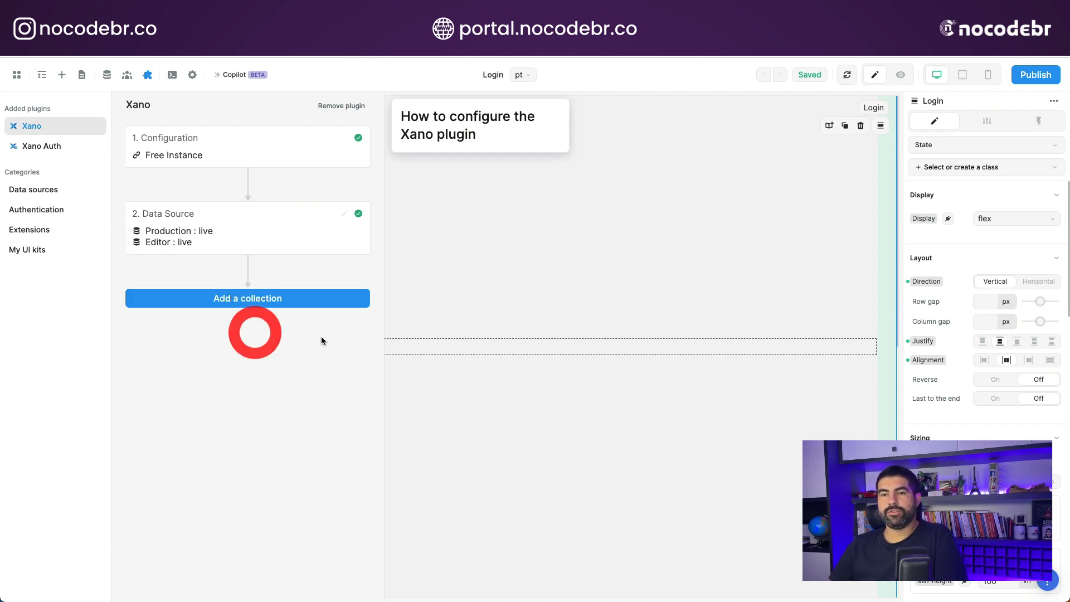
# - Start a new collection and enter xano-Produ as its name
pyautogui.click(267, 301)
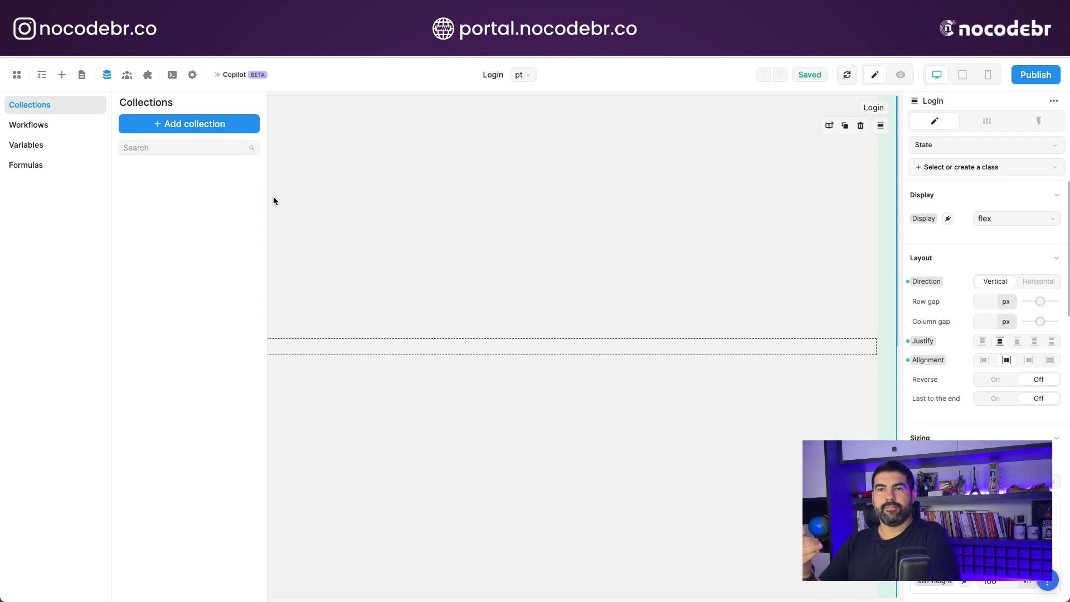
pyautogui.click(192, 128)
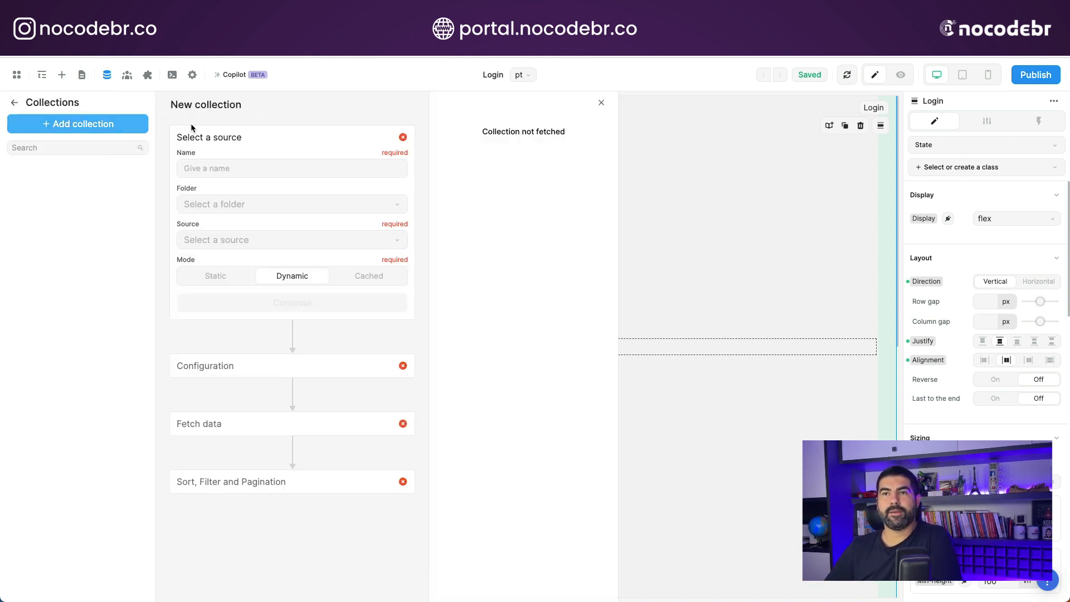
pyautogui.click(226, 167)
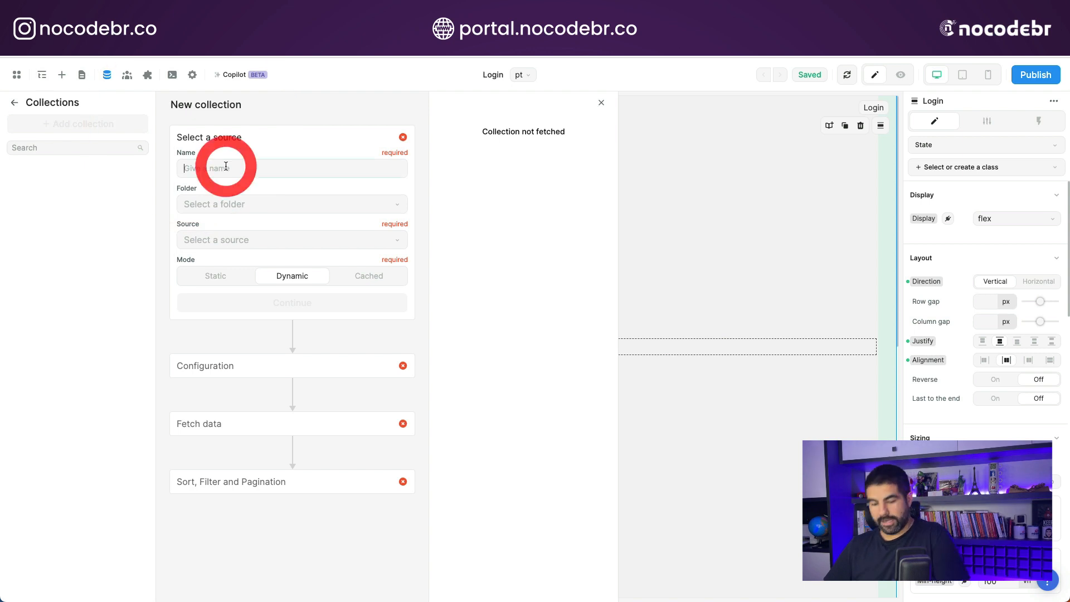
pyautogui.write('xano-Produtos')
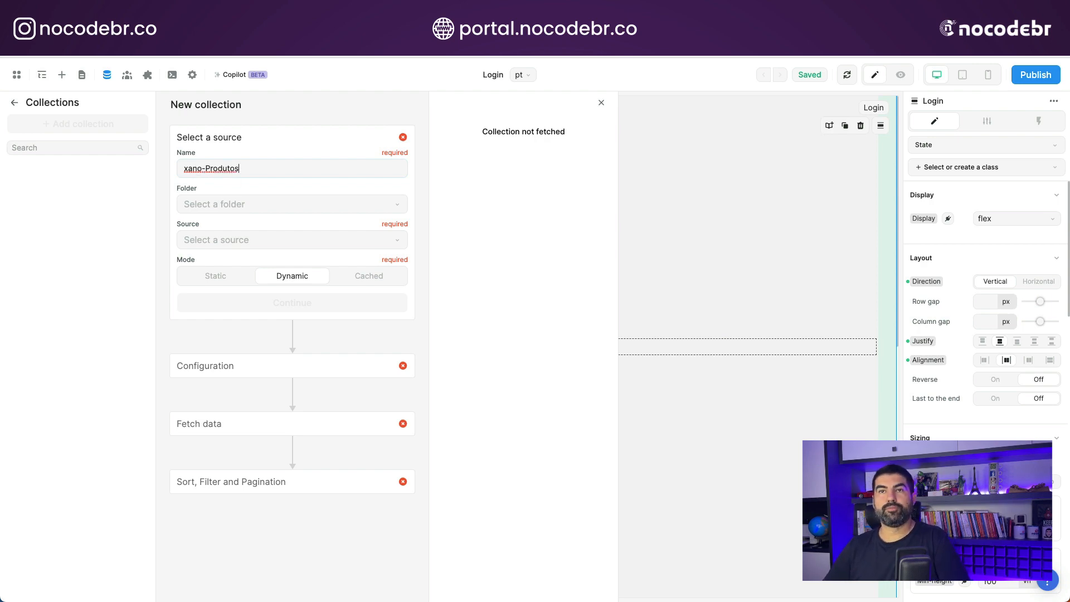
# - Switch to Xano, open the Free Instance workspace and view its database tables
pyautogui.click(48, 22)
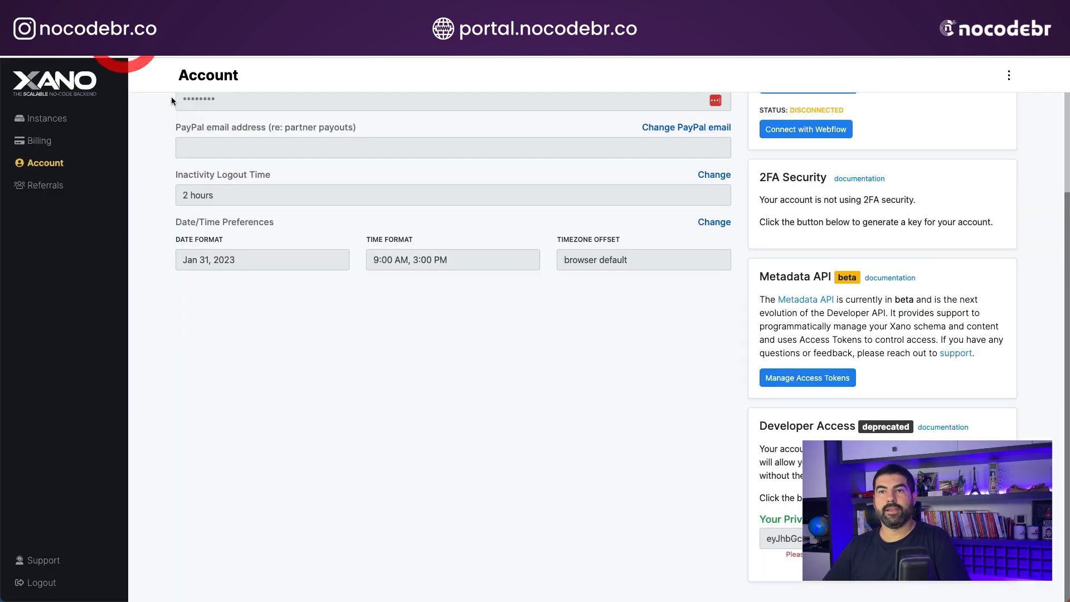
pyautogui.click(48, 121)
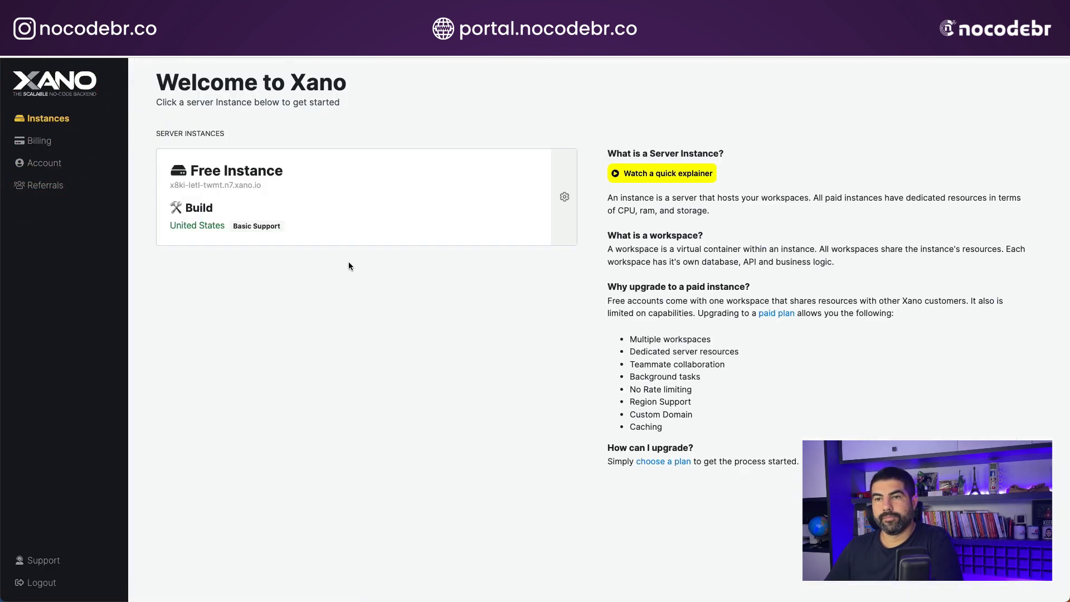
pyautogui.click(336, 211)
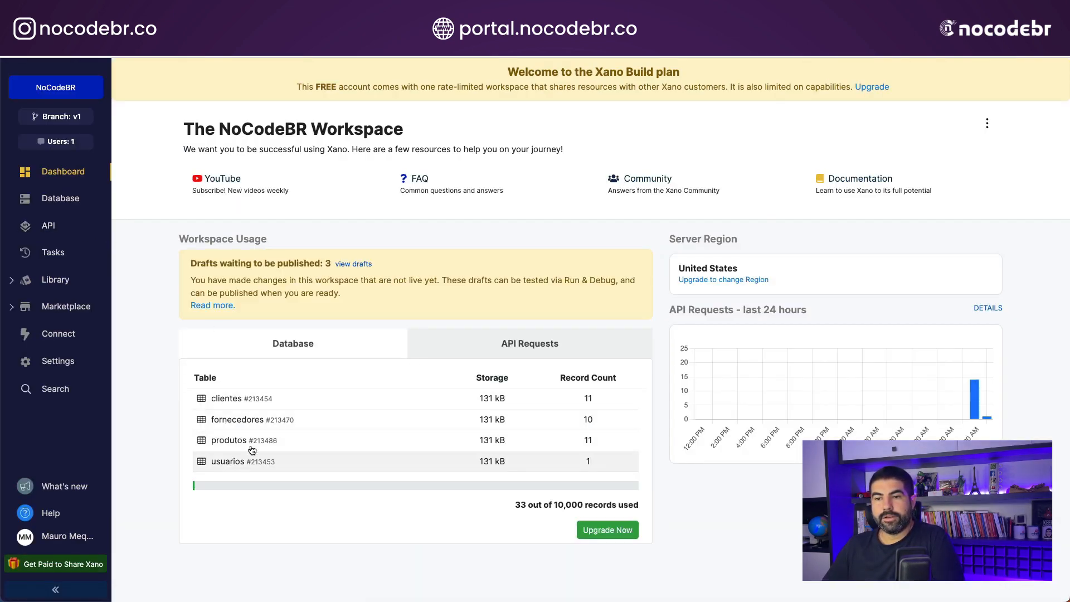
pyautogui.click(62, 199)
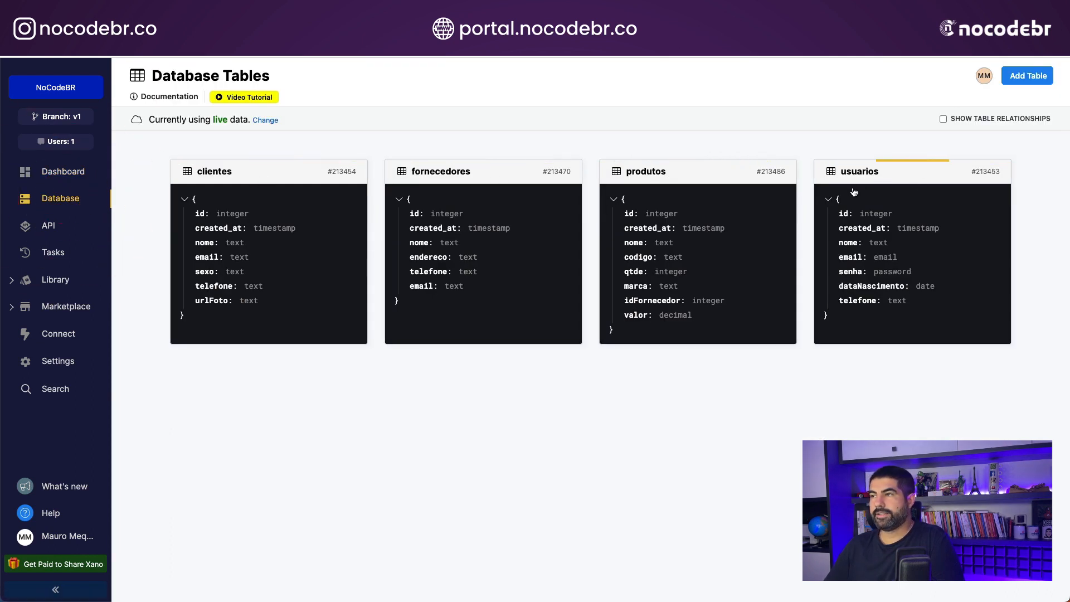
# - Examine the endpoints in the workspace's Autenticação and Default API groups
pyautogui.click(49, 225)
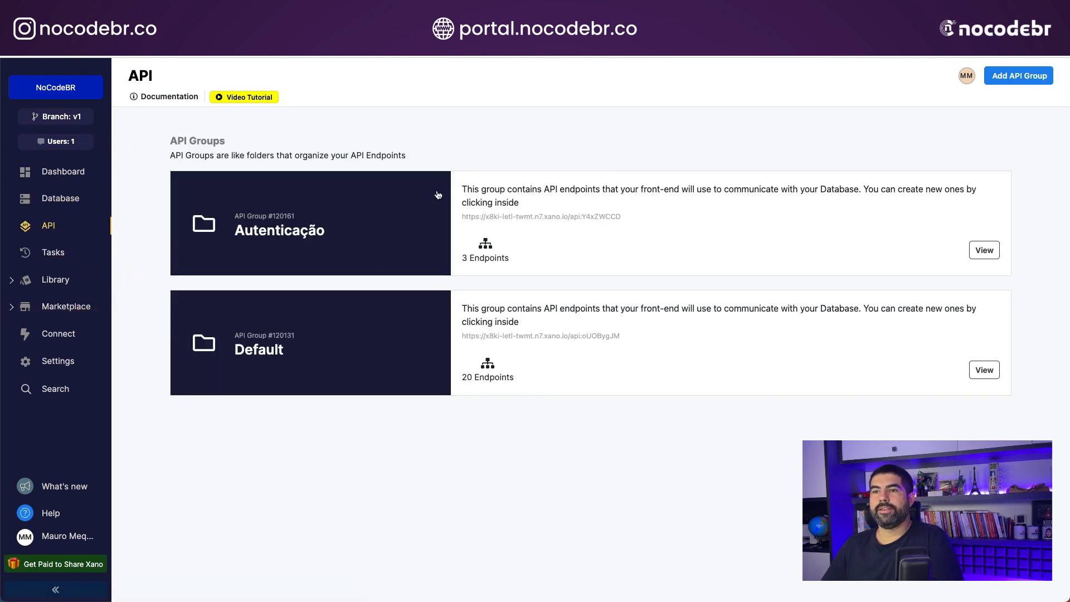
pyautogui.click(417, 222)
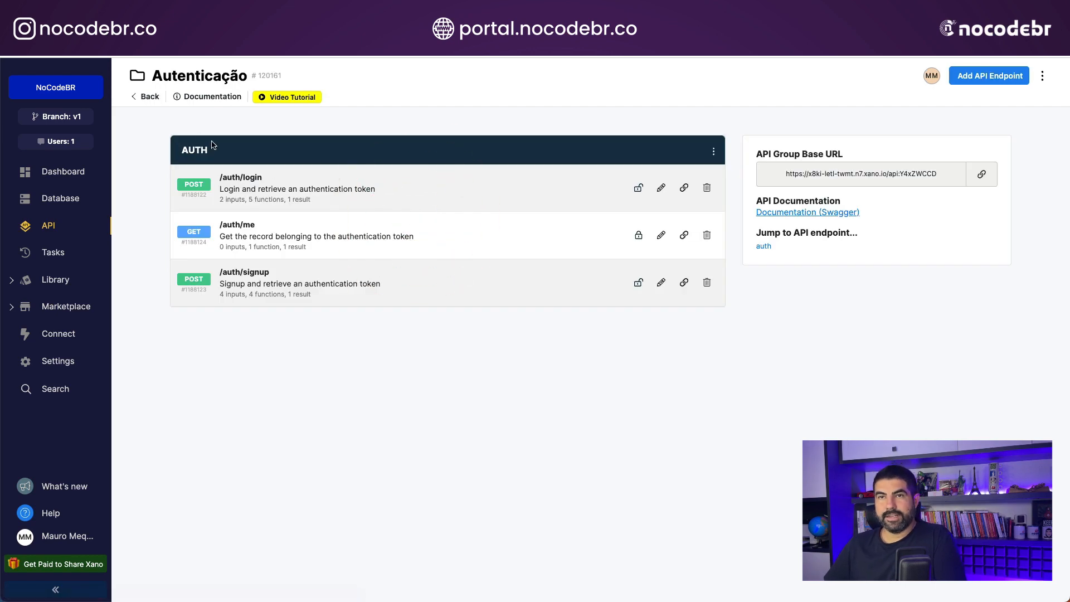
pyautogui.click(136, 95)
pyautogui.click(515, 326)
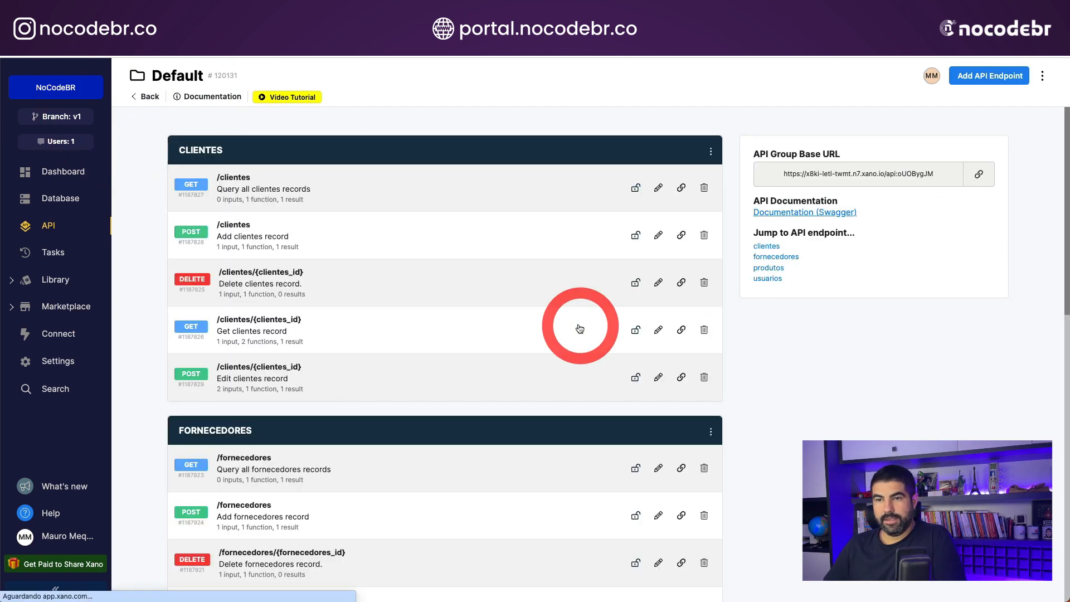
pyautogui.scroll(-10, 402, 485)
pyautogui.scroll(10, 402, 485)
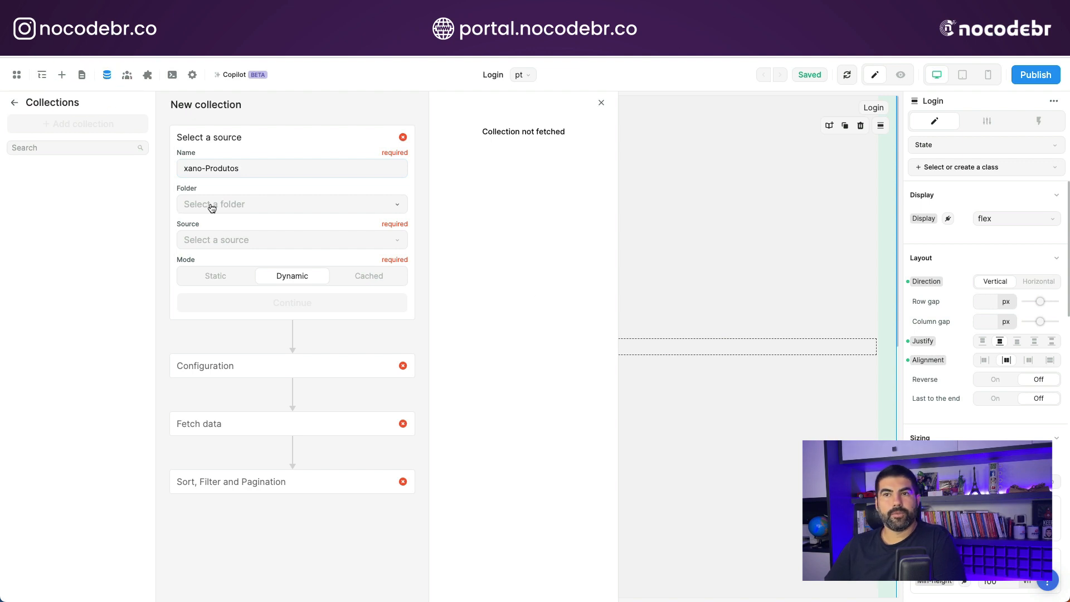
# - Back in WeWeb, create a folder named Xano and assign the xano-Produtos collection to it
pyautogui.click(228, 205)
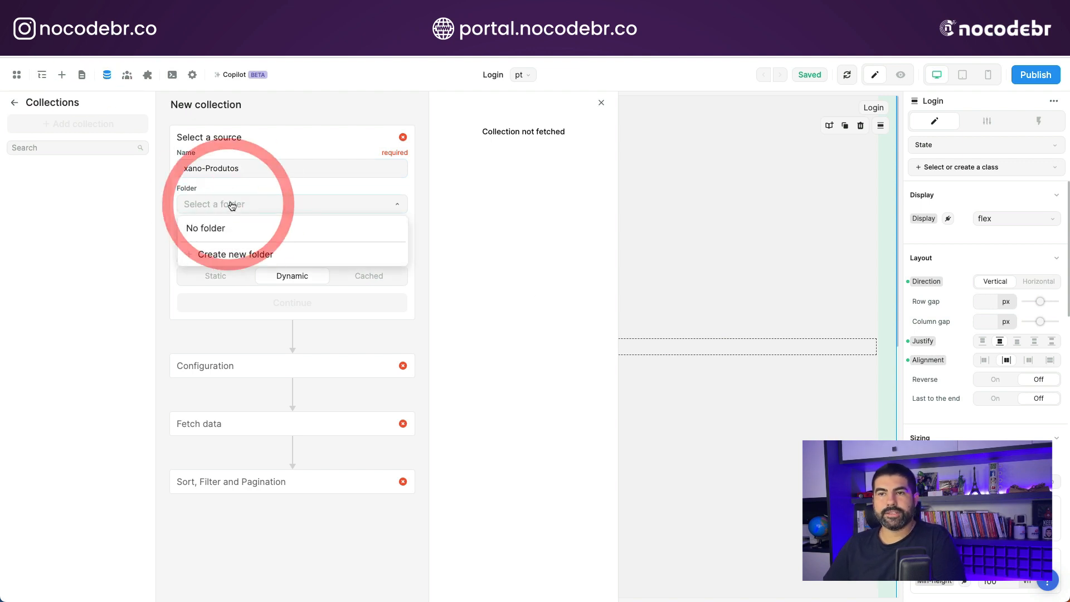
pyautogui.click(236, 258)
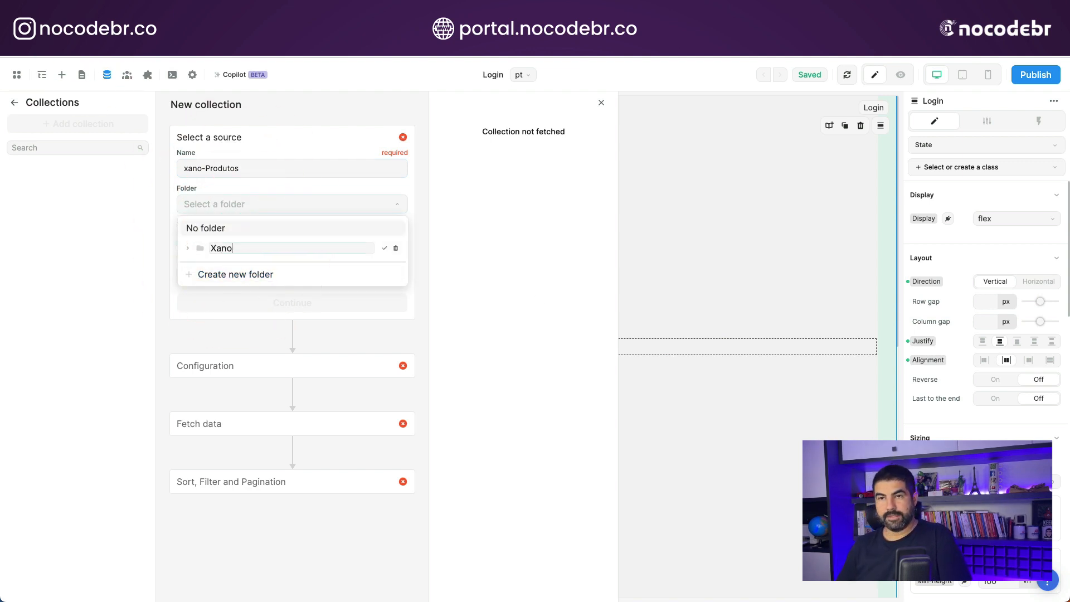
pyautogui.write('Xano')
pyautogui.press('Return')
pyautogui.click(241, 248)
# - Choose Xano as the collection's source and continue to its configuration in Dynamic mode
pyautogui.click(244, 242)
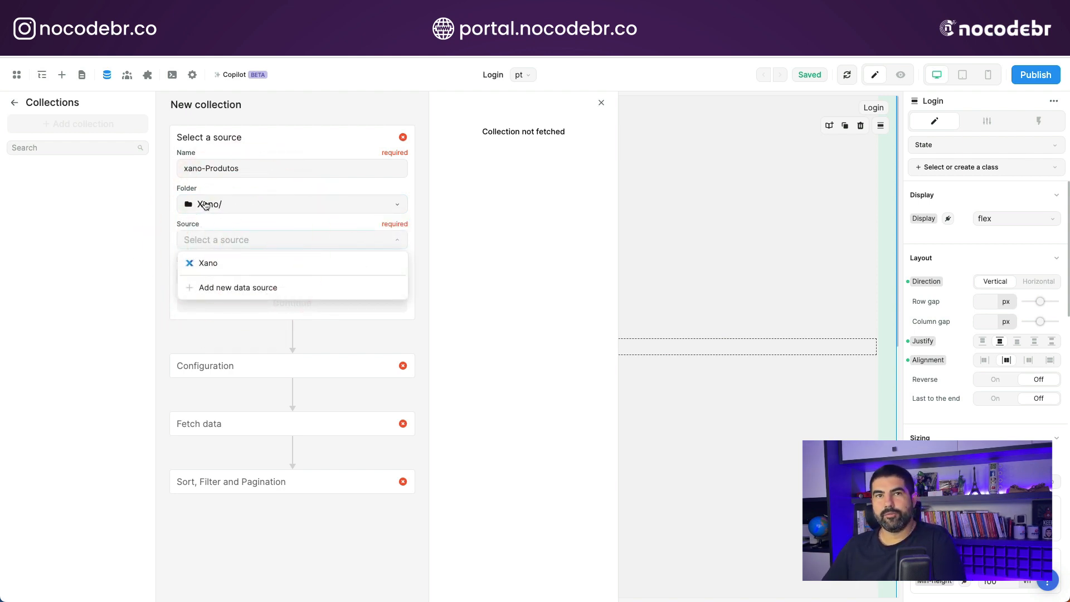
pyautogui.click(210, 262)
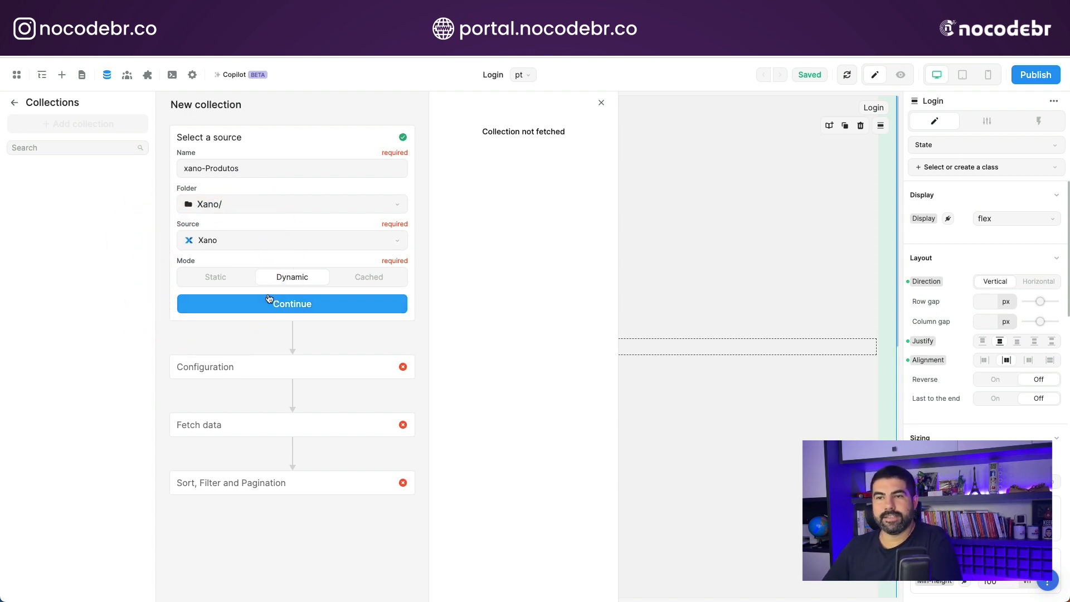
pyautogui.click(316, 305)
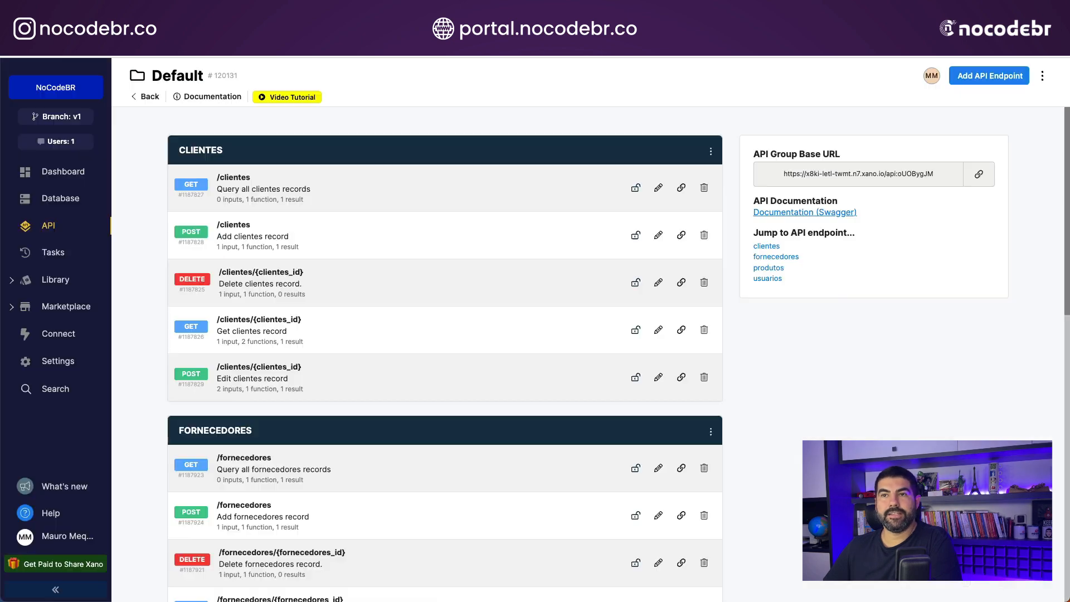
# - Check the API groups in Xano, and choose NoCodeBR - Default as the collection's API group in WeWeb
pyautogui.click(50, 225)
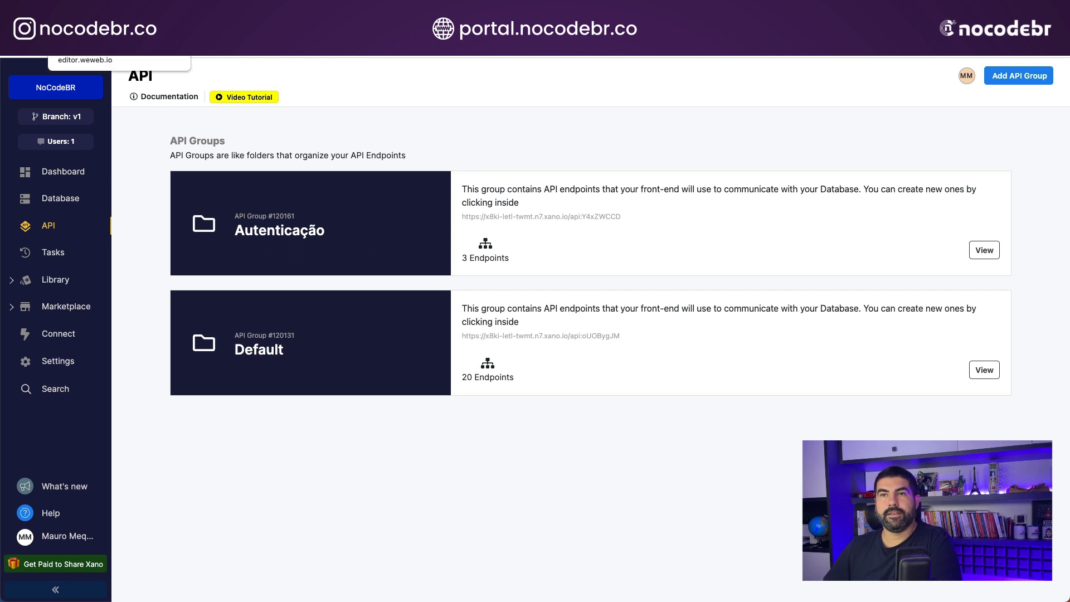
pyautogui.click(50, 39)
pyautogui.click(229, 257)
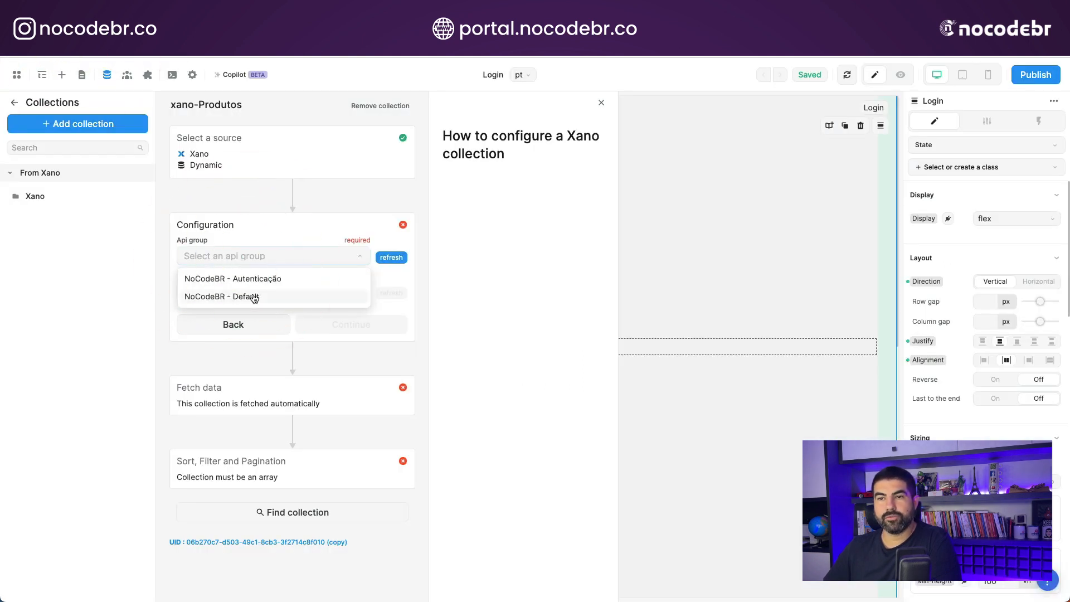
pyautogui.click(128, 205)
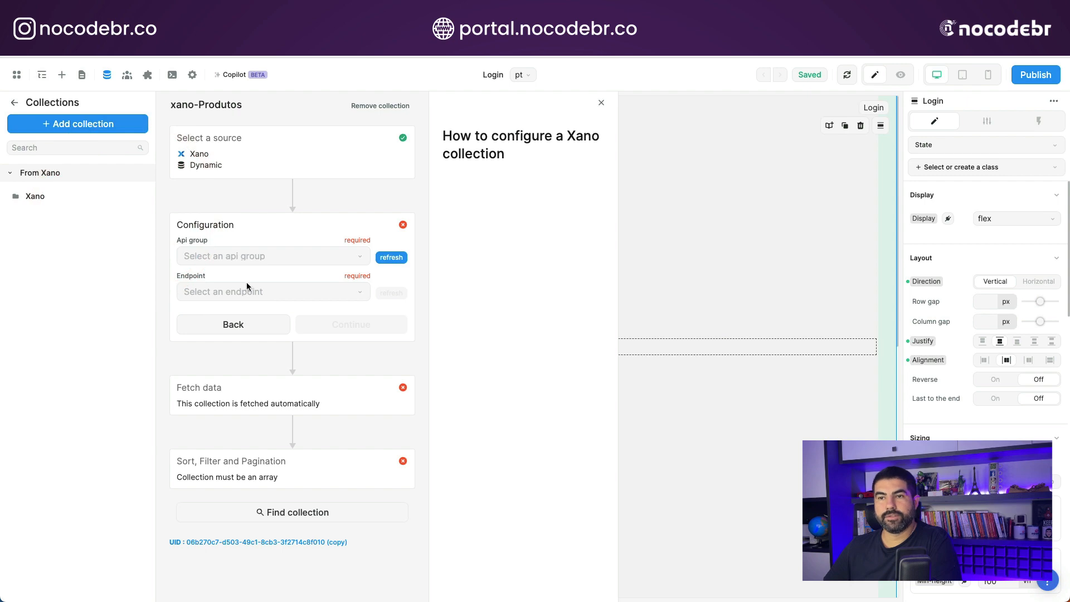
pyautogui.click(247, 256)
pyautogui.click(252, 296)
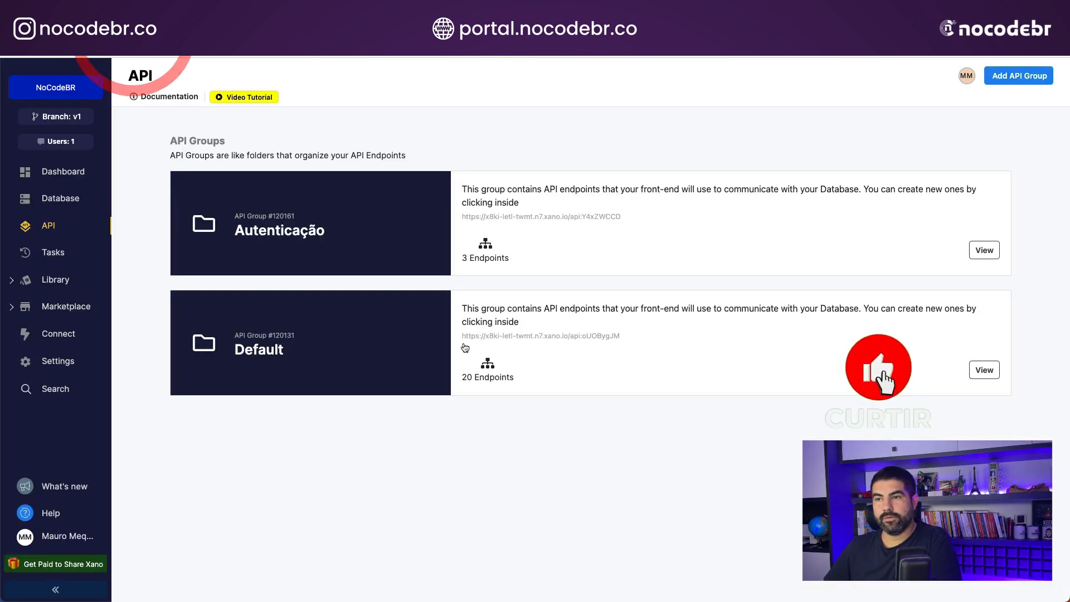
# - Look up the produtos endpoints in Xano's Default group, and configure the WeWeb collection to fetch from GET /produtos
pyautogui.click(464, 341)
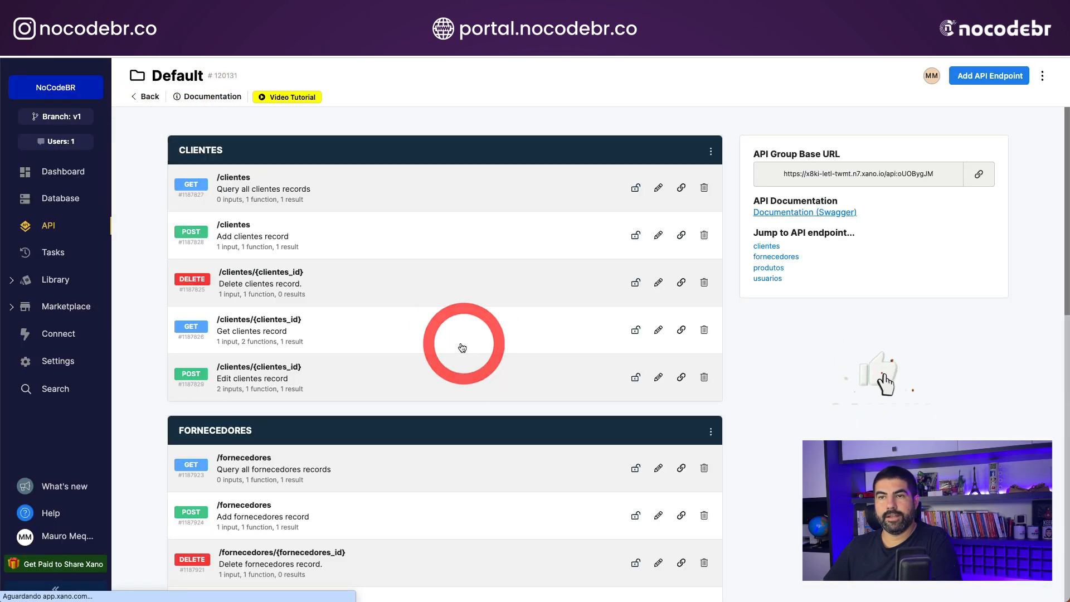
pyautogui.click(769, 268)
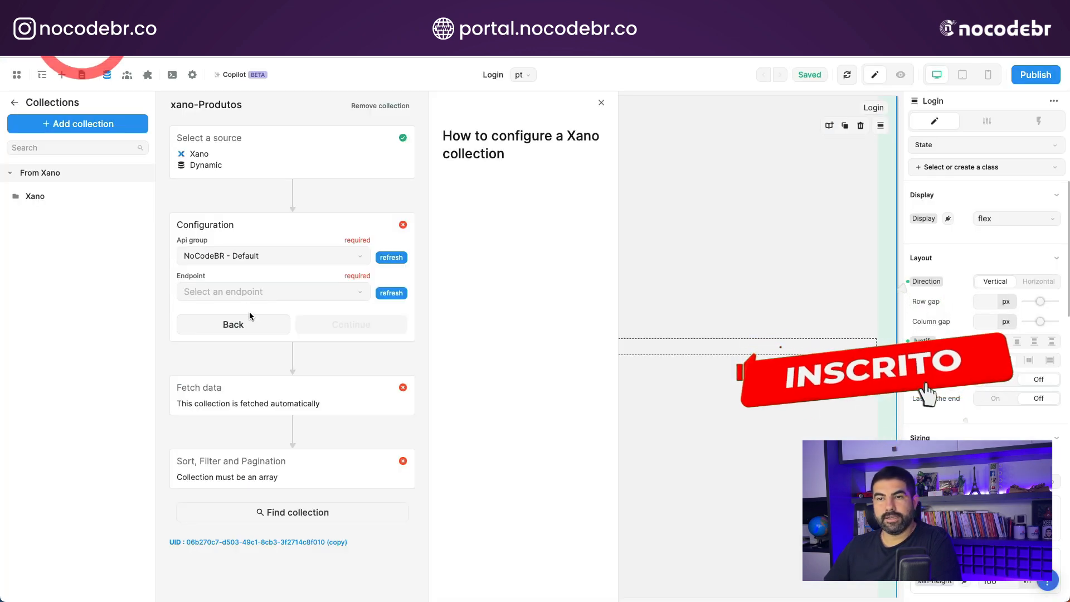
pyautogui.click(247, 291)
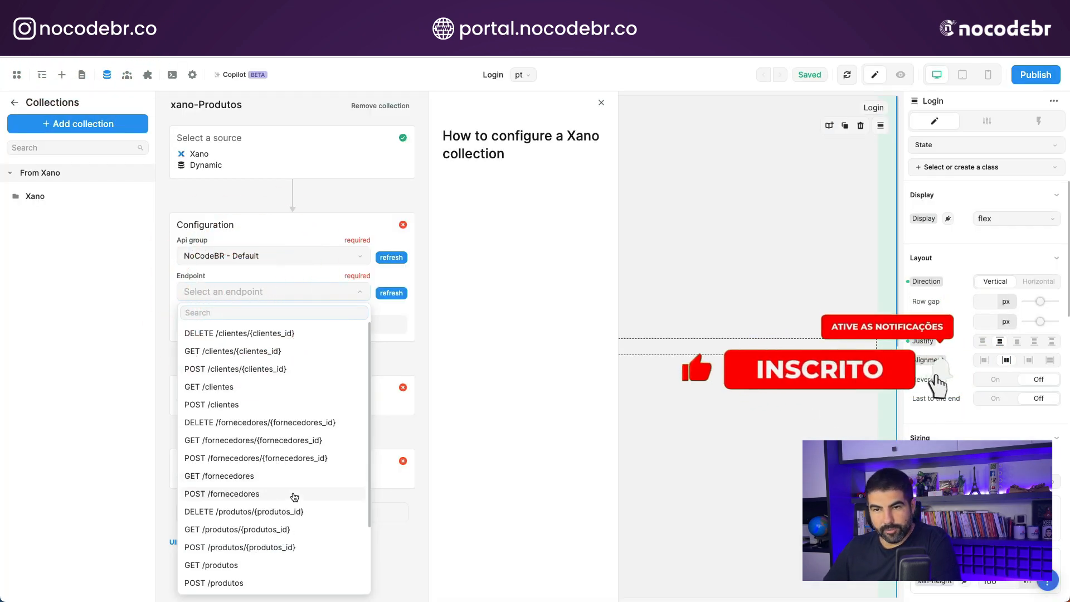
pyautogui.scroll(-1, 305, 458)
pyautogui.scroll(-1, 306, 459)
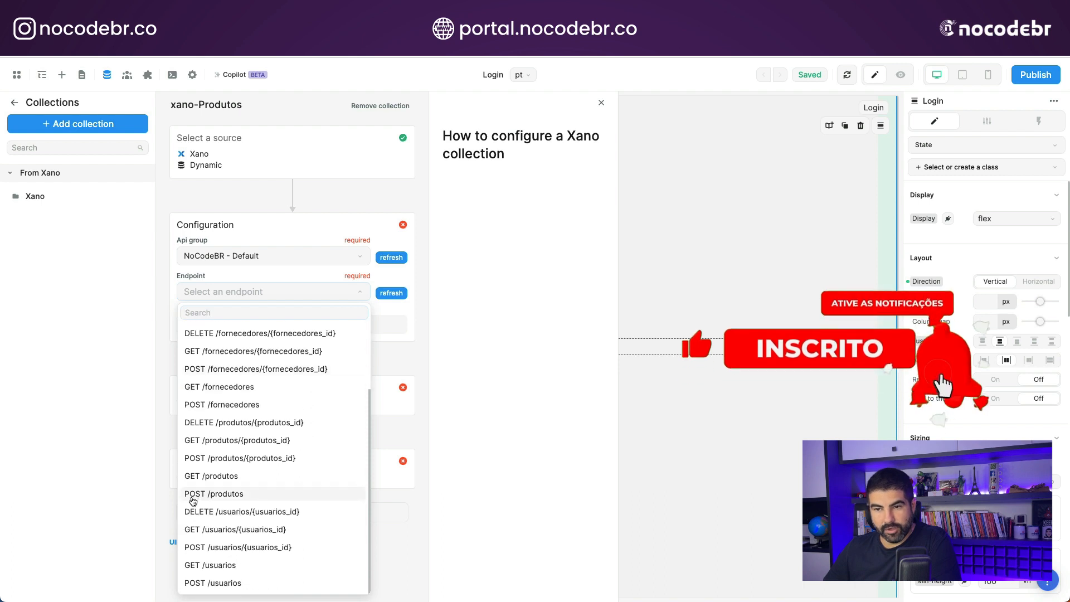
pyautogui.click(238, 477)
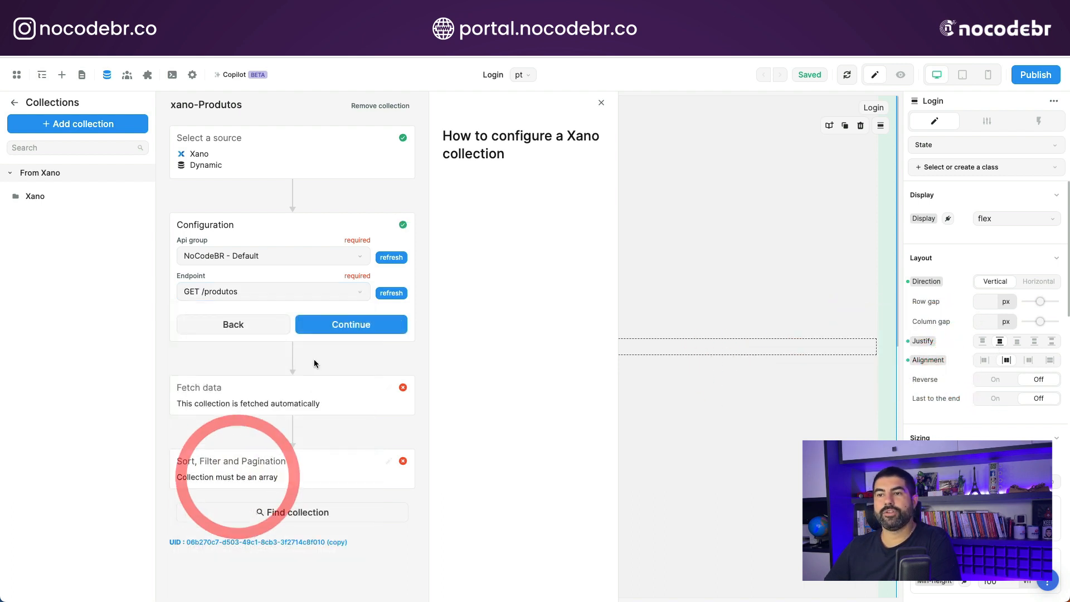
pyautogui.click(354, 326)
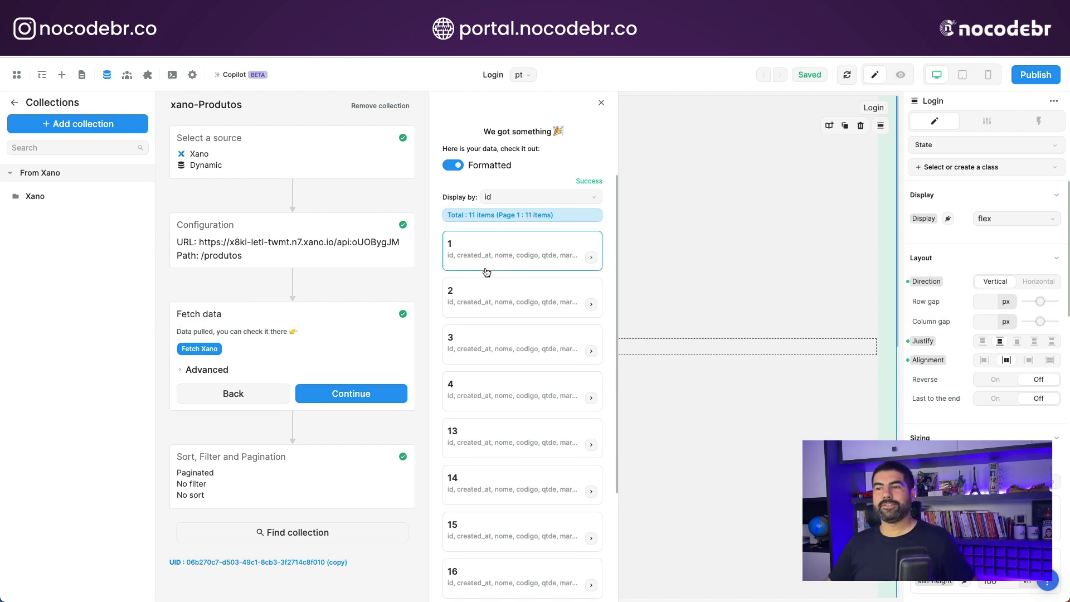
# - View the fields of the first fetched record, and return to the record list by reopening and reconfirming the collection's configuration
pyautogui.click(591, 257)
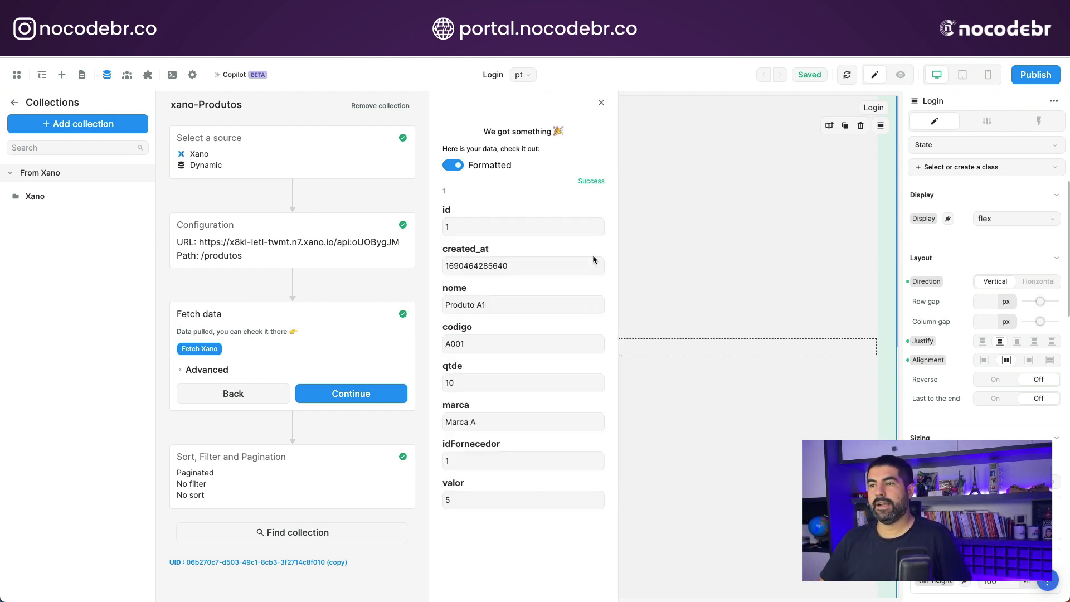
pyautogui.click(593, 256)
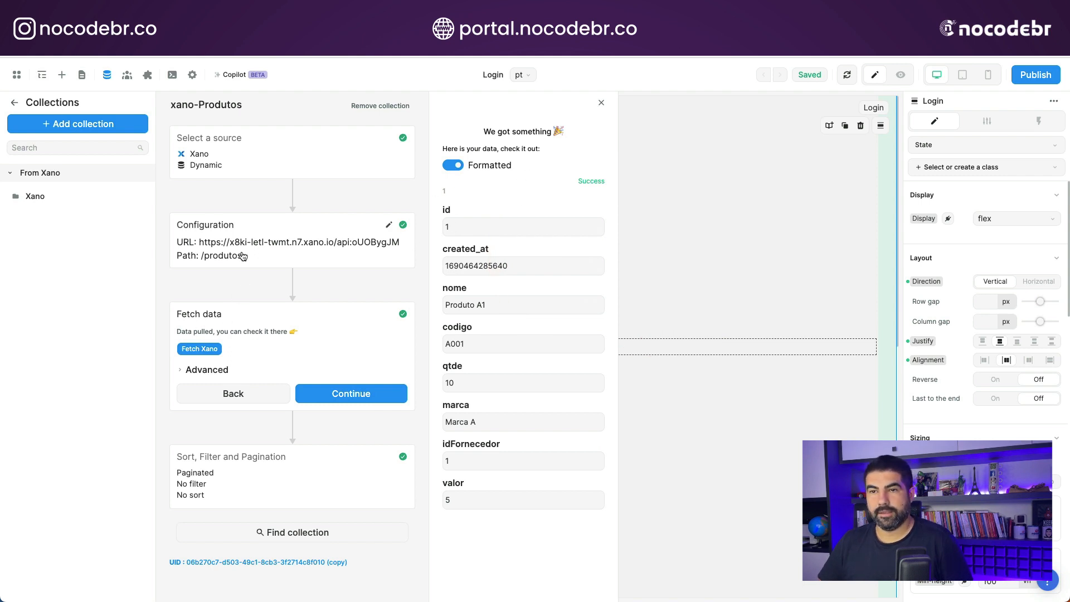
pyautogui.click(502, 197)
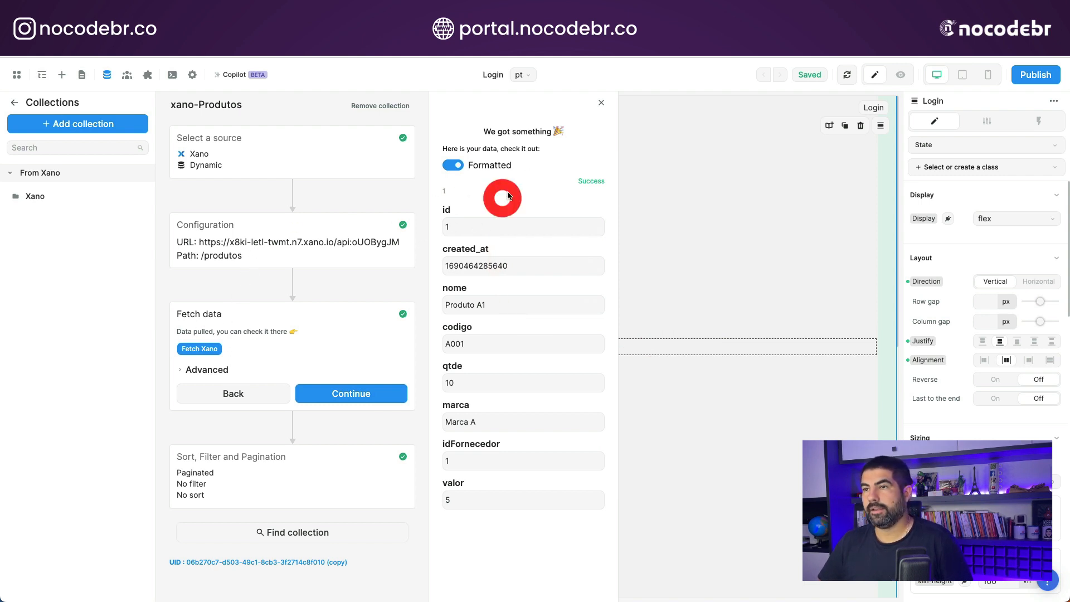
pyautogui.click(249, 241)
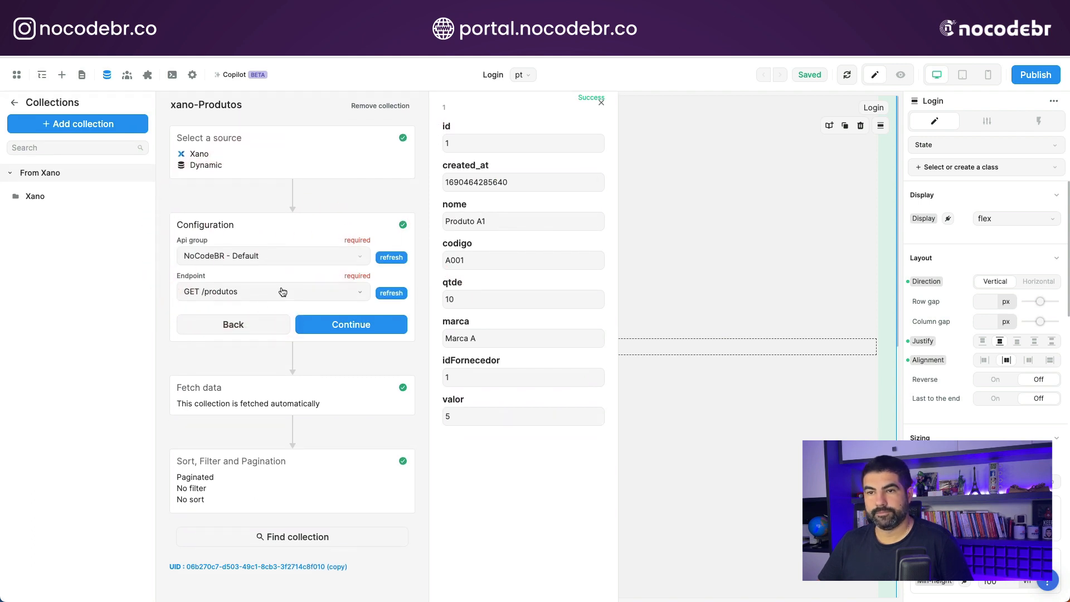
pyautogui.click(319, 332)
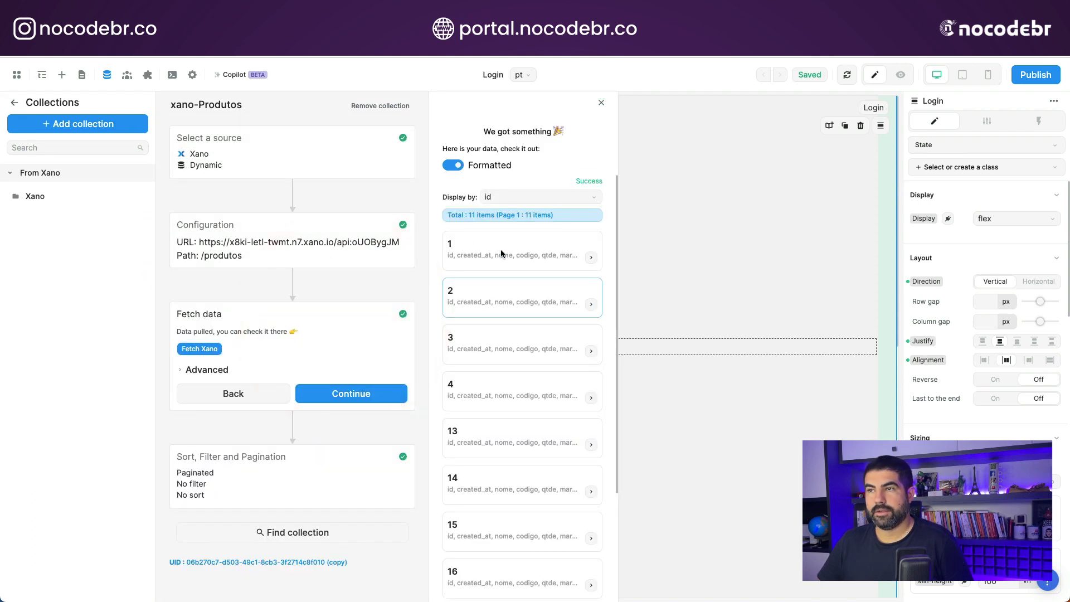
# - Display the fetched records by nome and look through the list
pyautogui.click(503, 199)
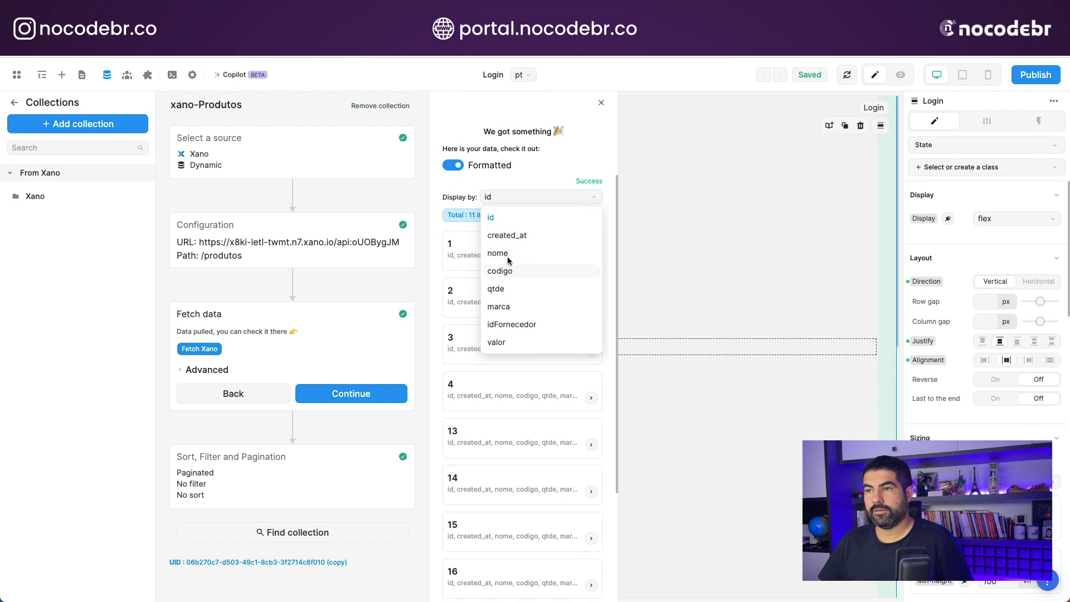
pyautogui.click(507, 256)
pyautogui.scroll(-3, 487, 446)
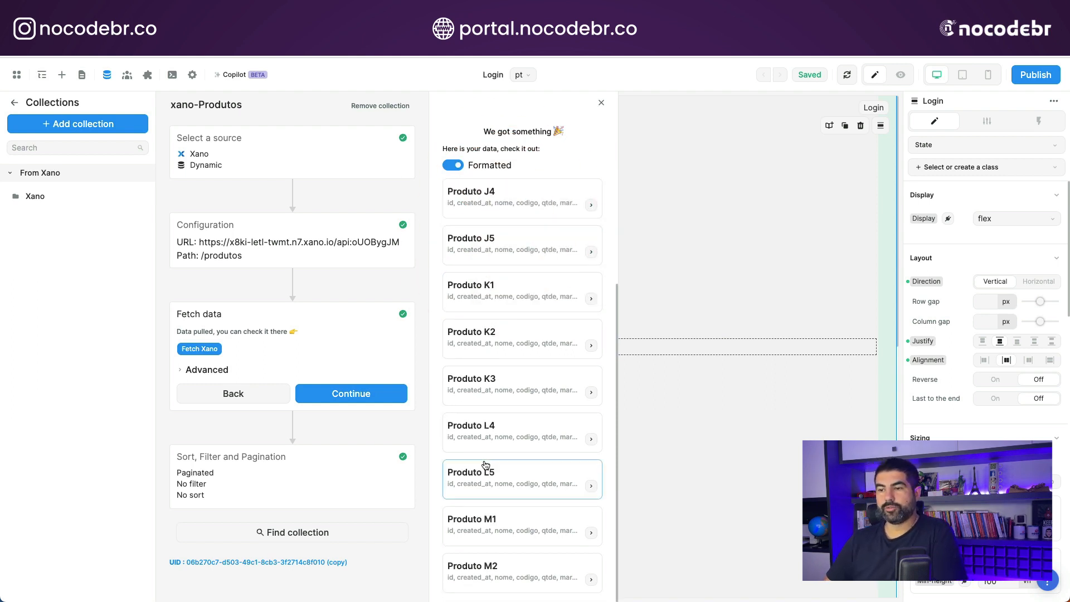
# - Switch to Xano and examine the latest request in the GET /produtos endpoint's request history
pyautogui.click(139, 32)
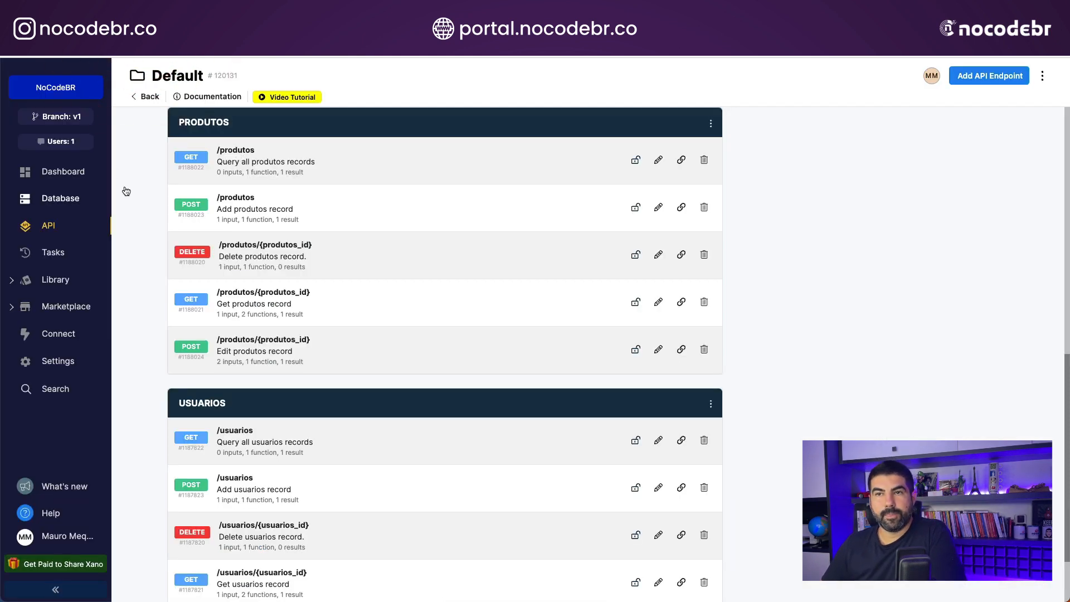
pyautogui.click(251, 163)
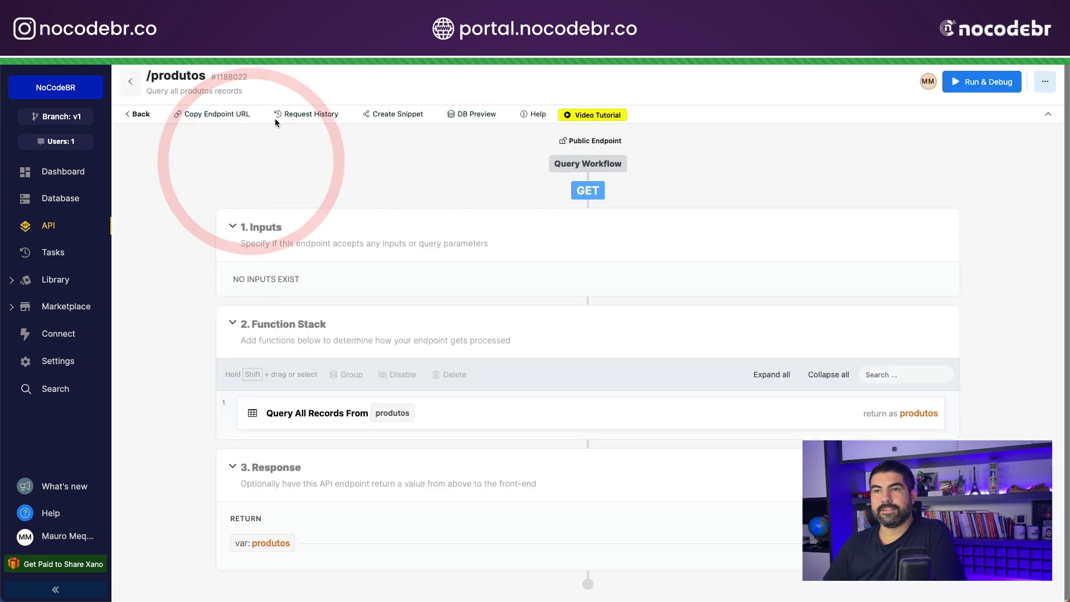
pyautogui.click(309, 119)
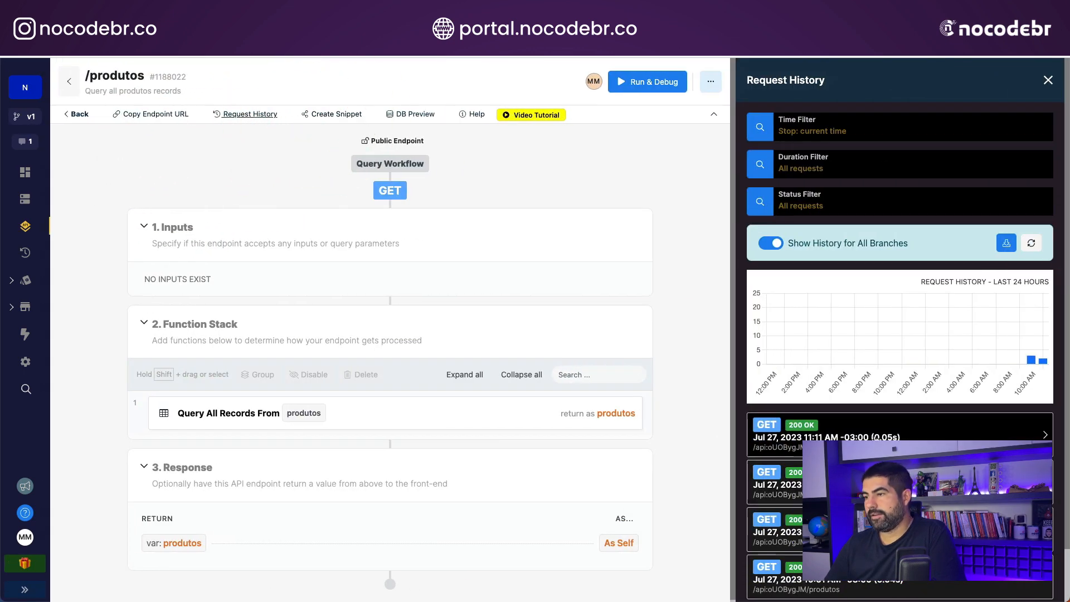
pyautogui.click(882, 437)
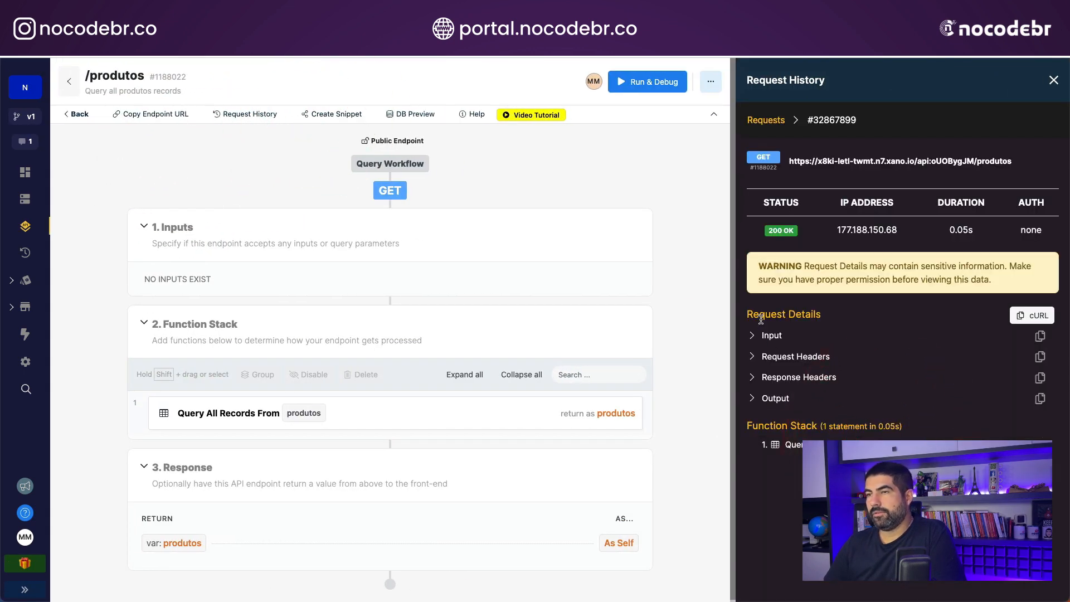
# - Examine the records of the produtos table in Xano's database, and switch back to WeWeb
pyautogui.click(25, 198)
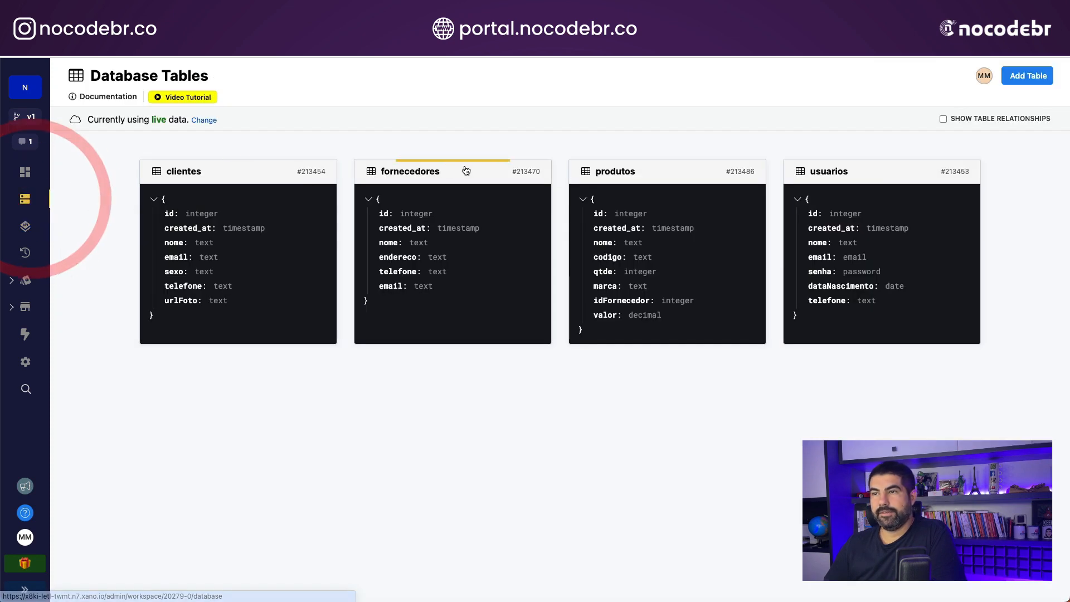
pyautogui.click(666, 178)
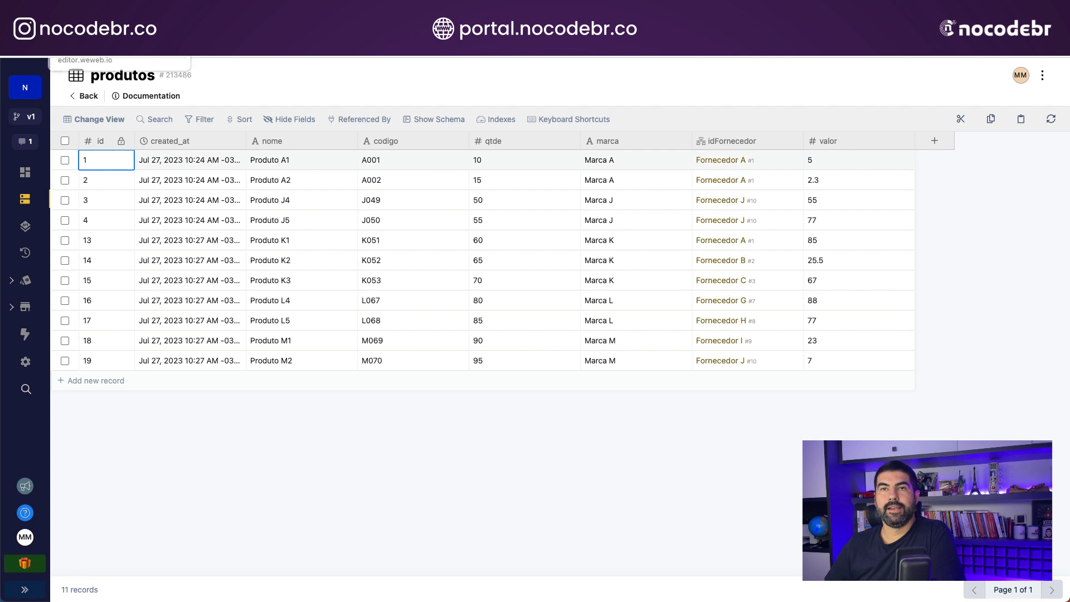
pyautogui.click(76, 30)
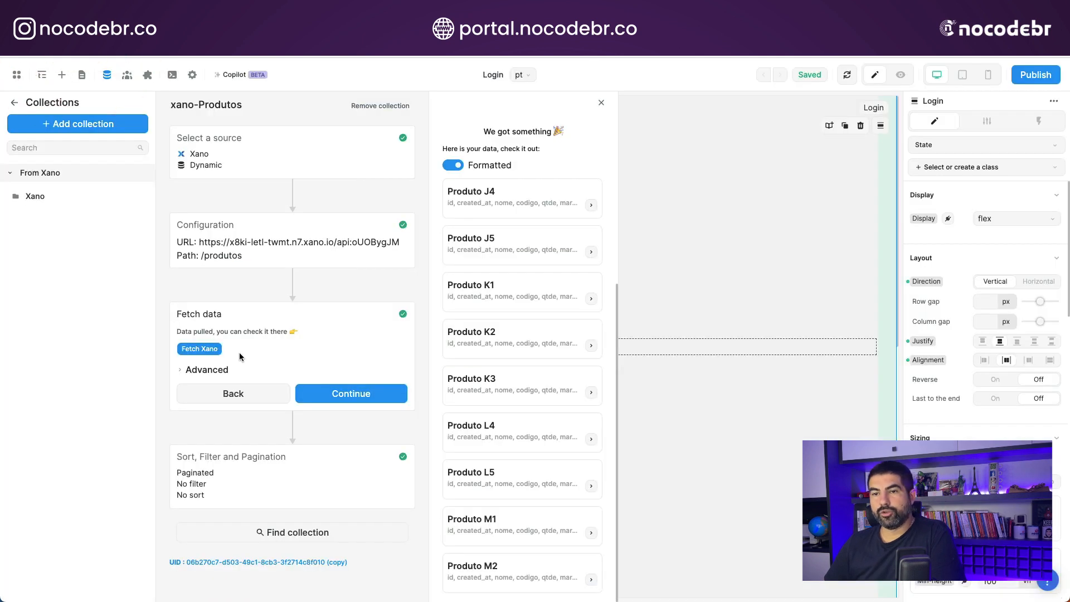
# - Keep the advanced fetch options of the xano-Produtos collection, and sort it by codigo in descending order
pyautogui.click(188, 371)
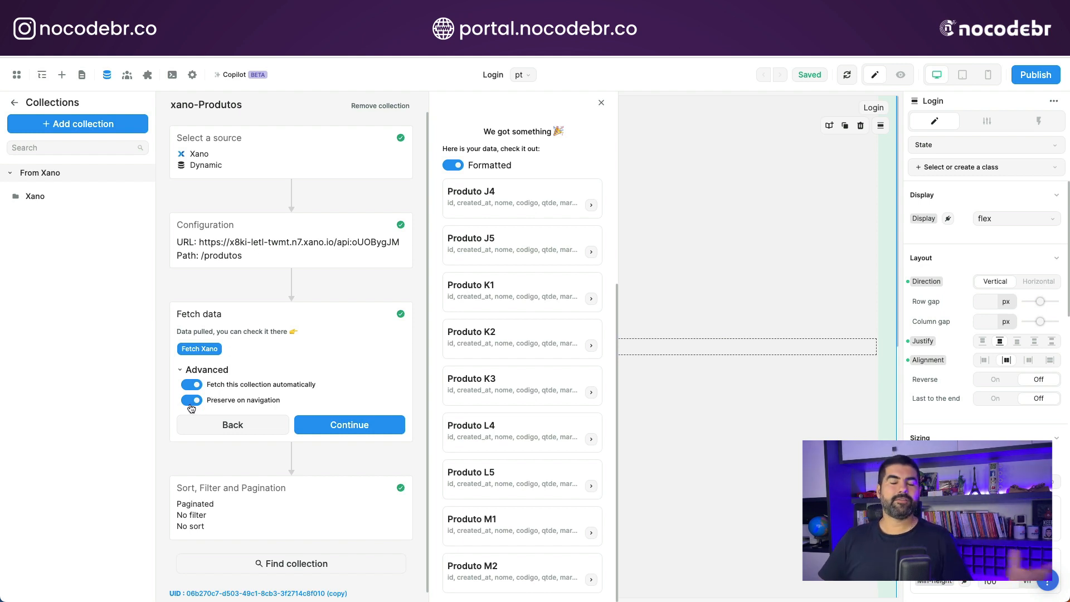
pyautogui.click(349, 425)
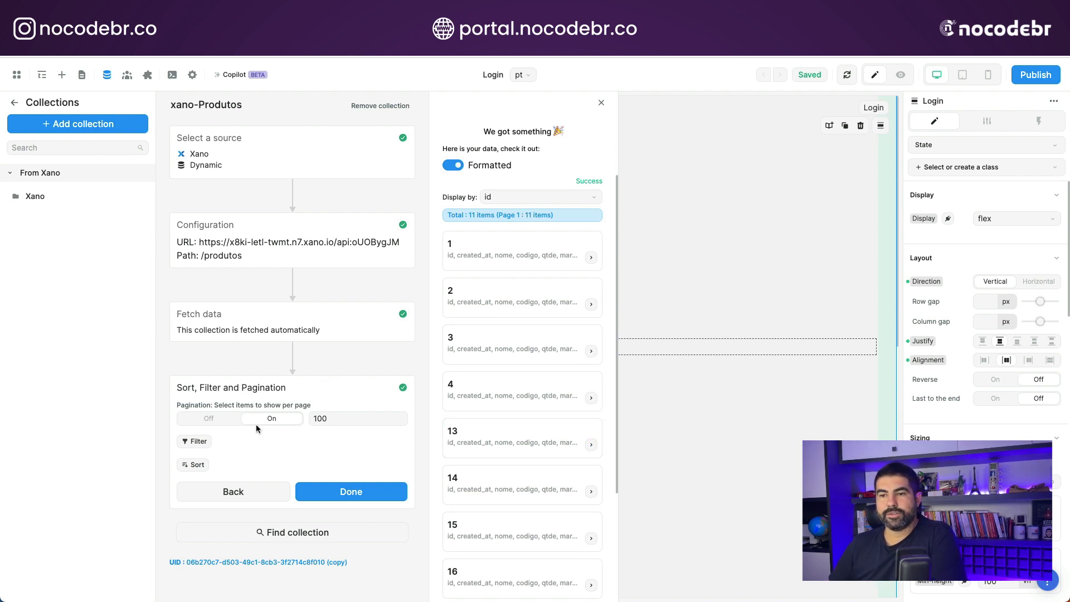
pyautogui.click(191, 466)
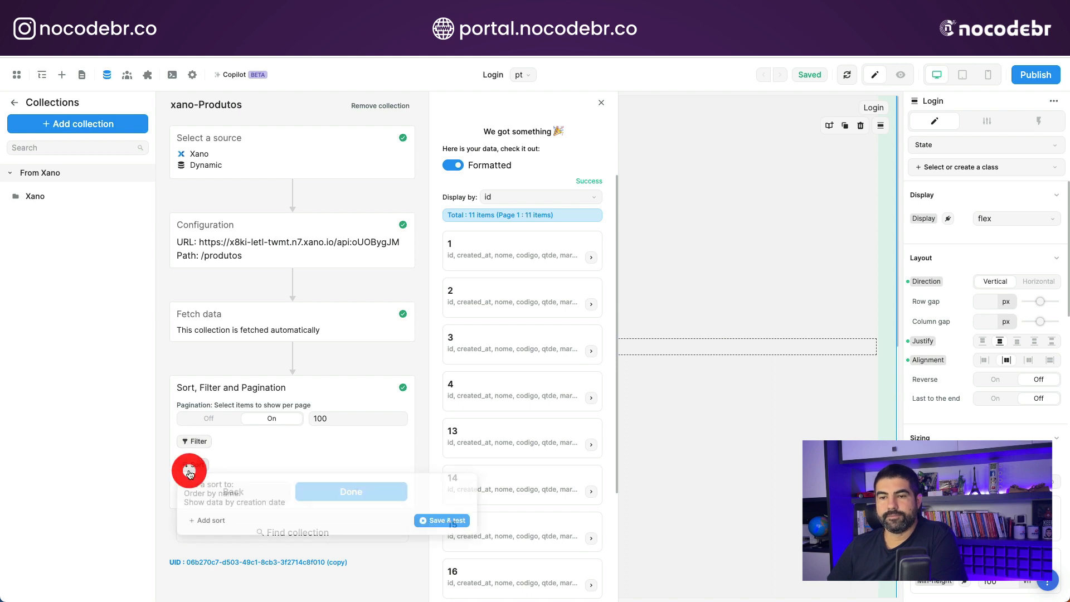
pyautogui.click(213, 518)
pyautogui.click(284, 487)
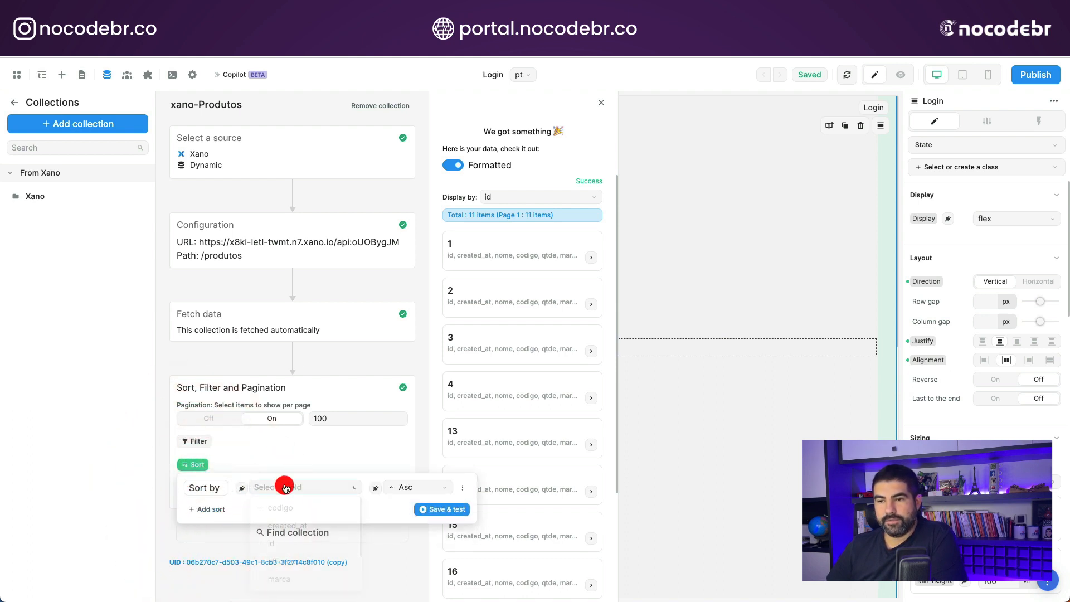
pyautogui.click(301, 513)
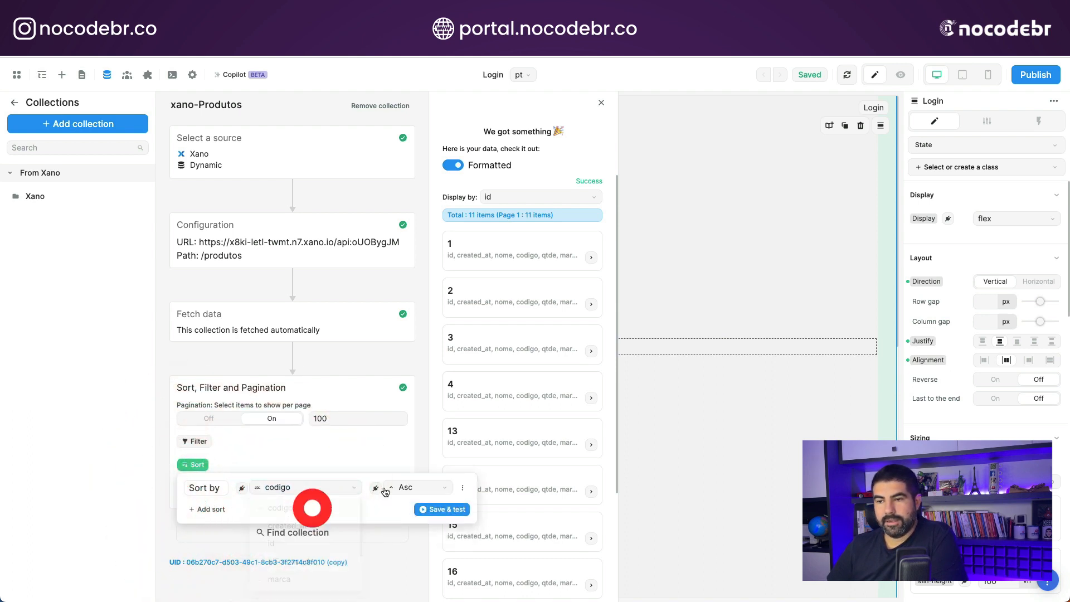
pyautogui.click(417, 487)
pyautogui.click(414, 528)
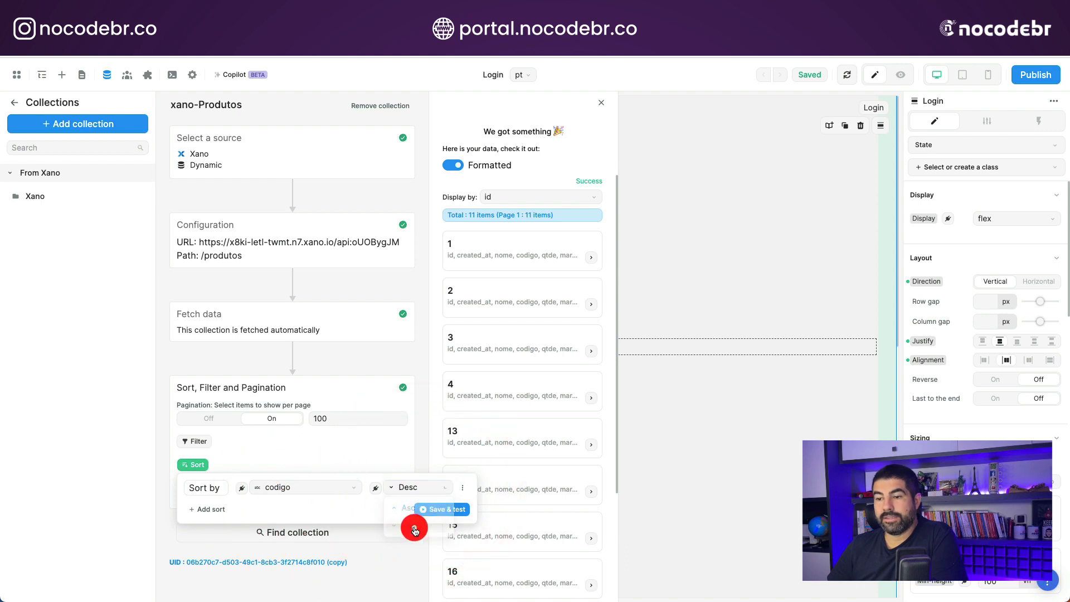
pyautogui.click(446, 509)
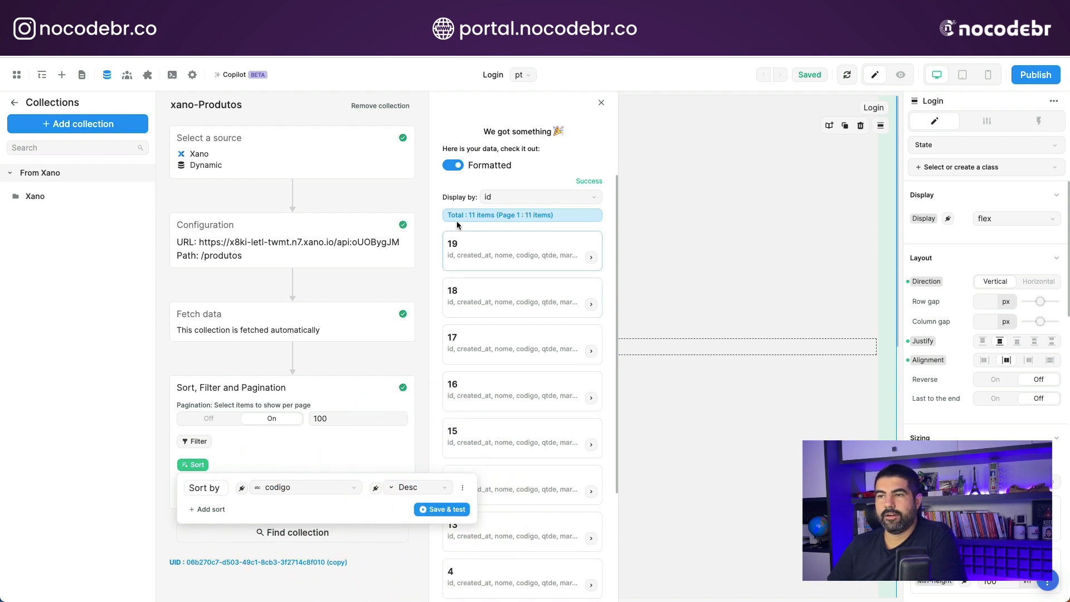
pyautogui.click(422, 216)
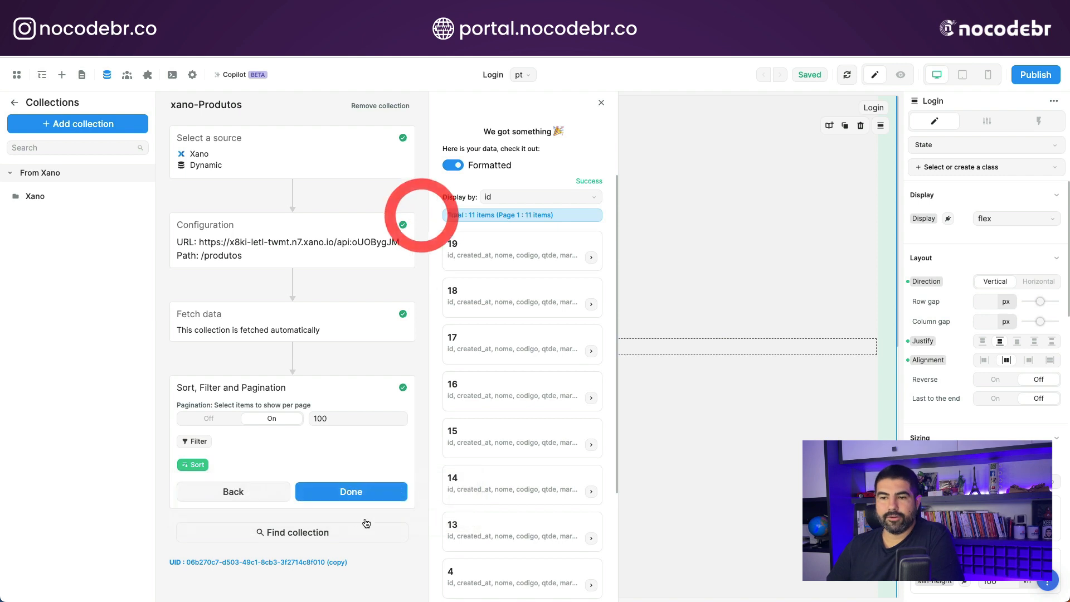
pyautogui.click(345, 490)
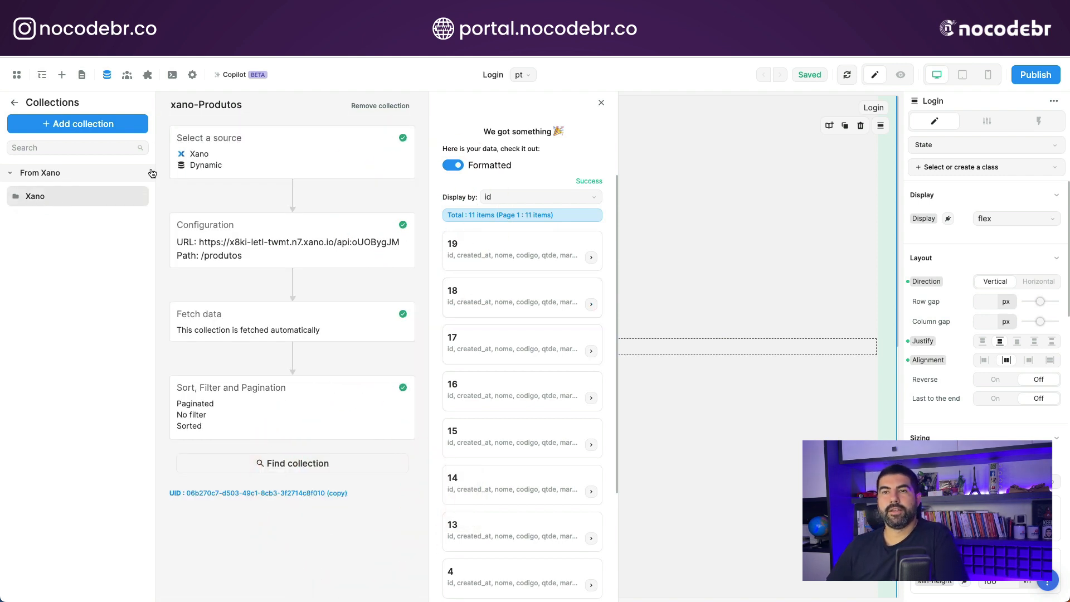
# - Create a dynamic collection named xano-Fornecedores in the Xano folder with Xano as its source
pyautogui.click(42, 198)
pyautogui.click(88, 121)
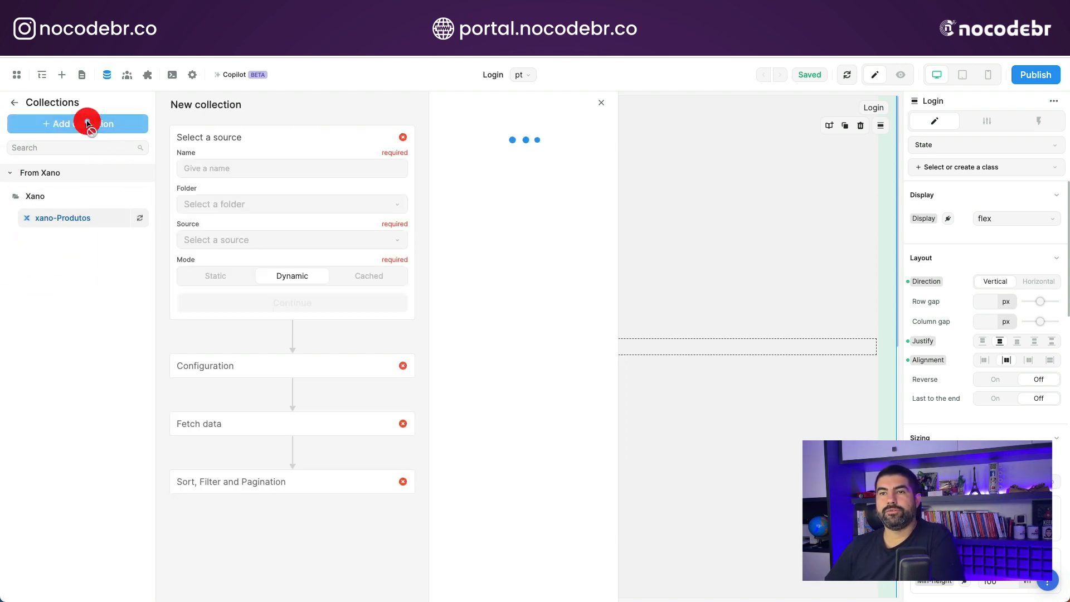
pyautogui.click(234, 165)
pyautogui.write('xano-Fornecedores')
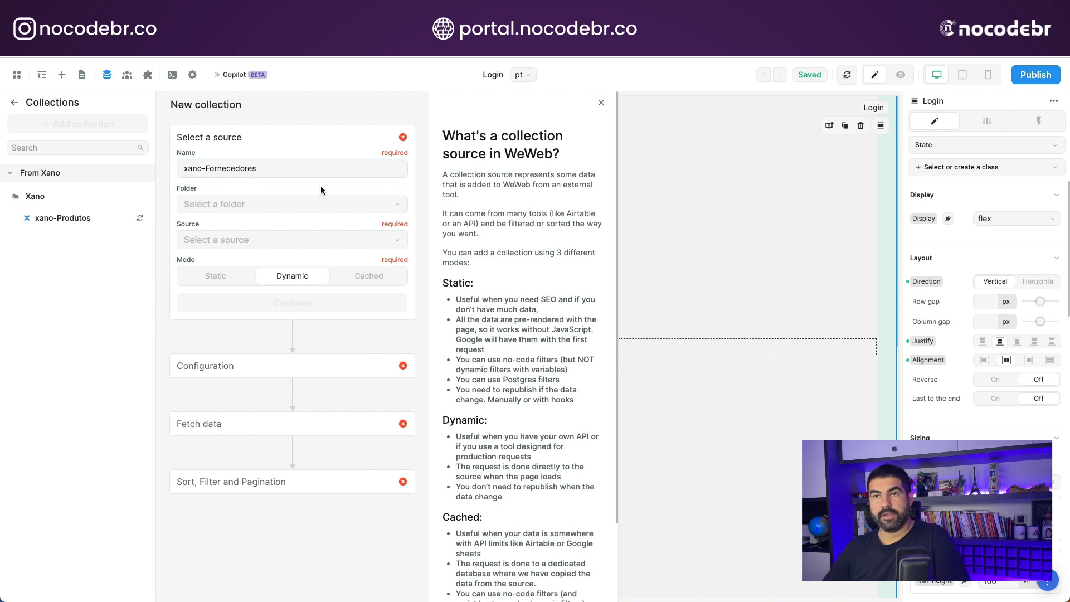
pyautogui.click(310, 204)
pyautogui.click(243, 245)
pyautogui.click(242, 240)
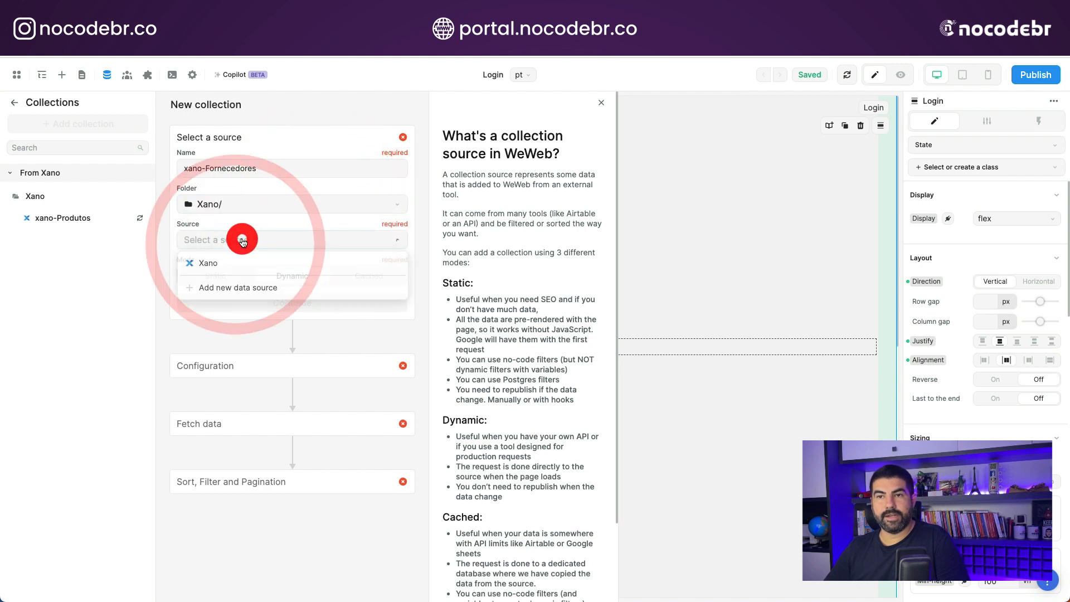
pyautogui.click(209, 262)
pyautogui.click(292, 303)
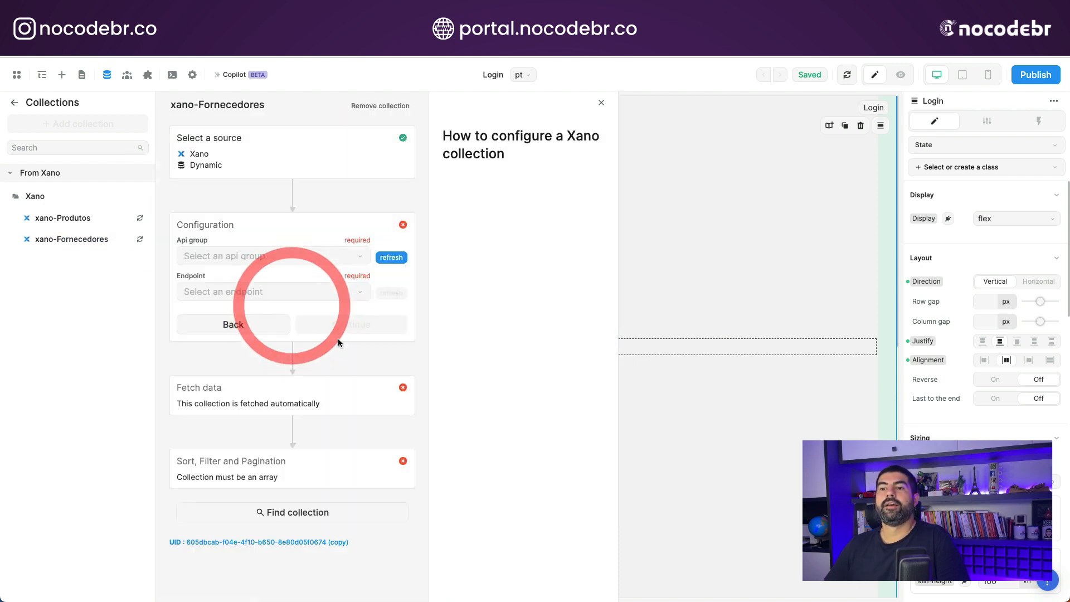
# - Configure xano-Fornecedores to fetch from GET /fornecedores in the NoCodeBR - Default API group, and finish it with the default fetch and pagination settings
pyautogui.click(251, 255)
pyautogui.click(242, 296)
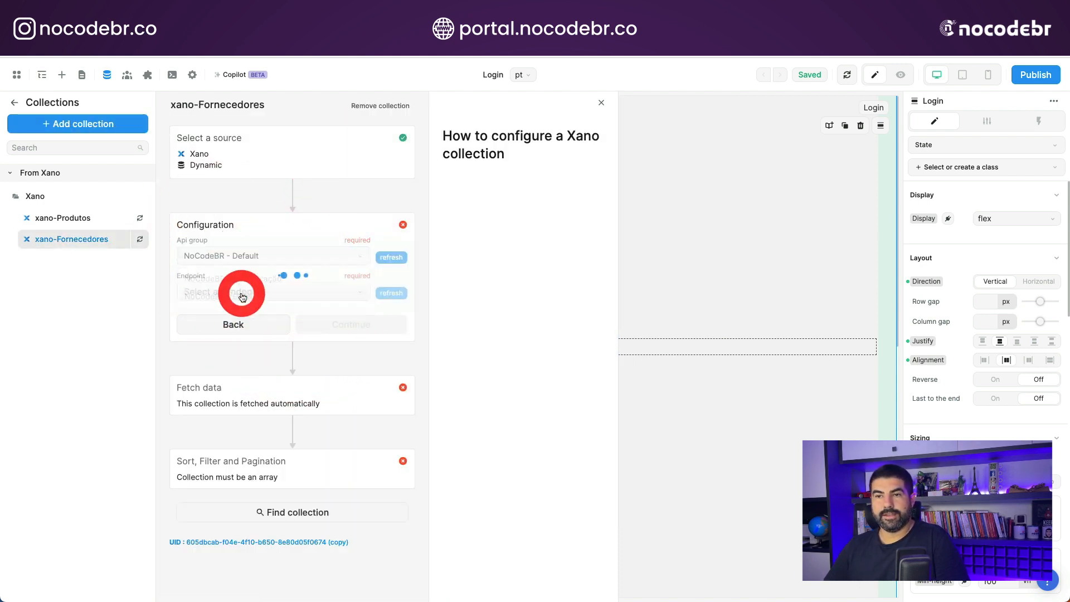
pyautogui.click(270, 292)
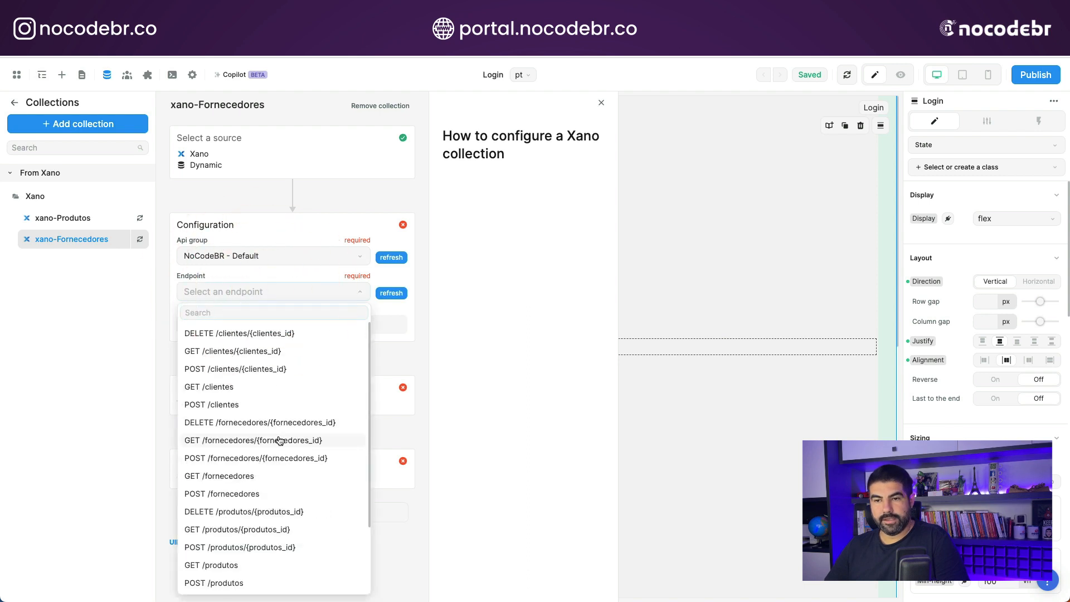
pyautogui.click(243, 477)
pyautogui.click(363, 329)
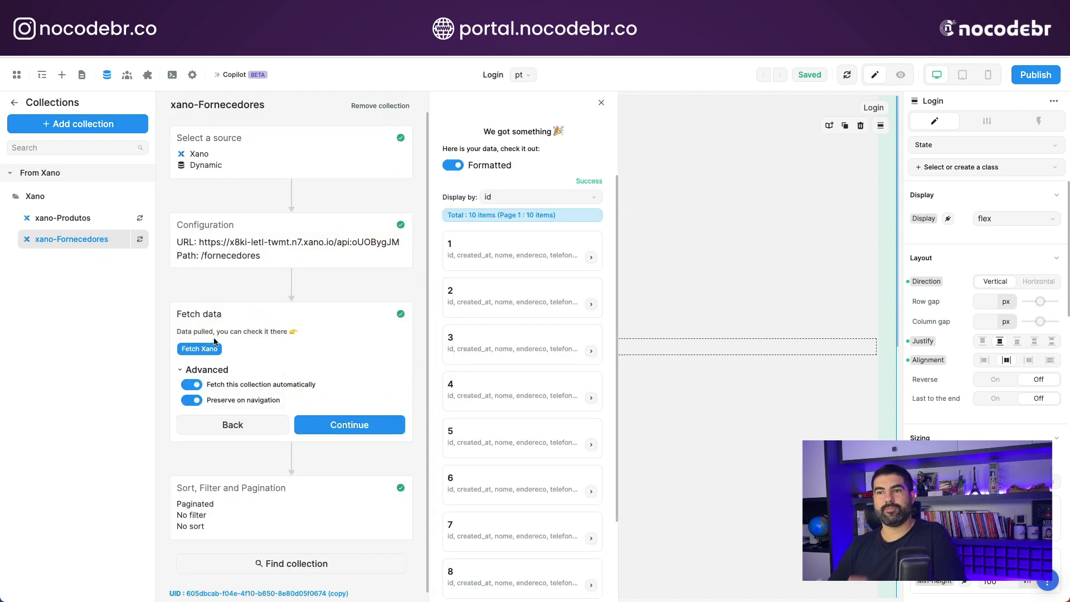
pyautogui.click(352, 425)
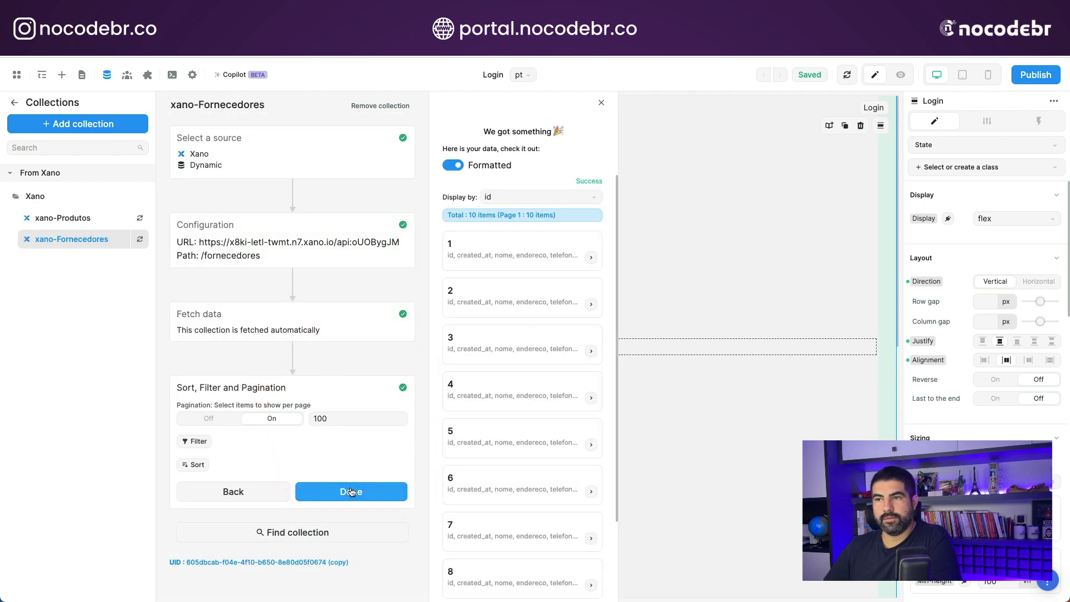
pyautogui.click(351, 491)
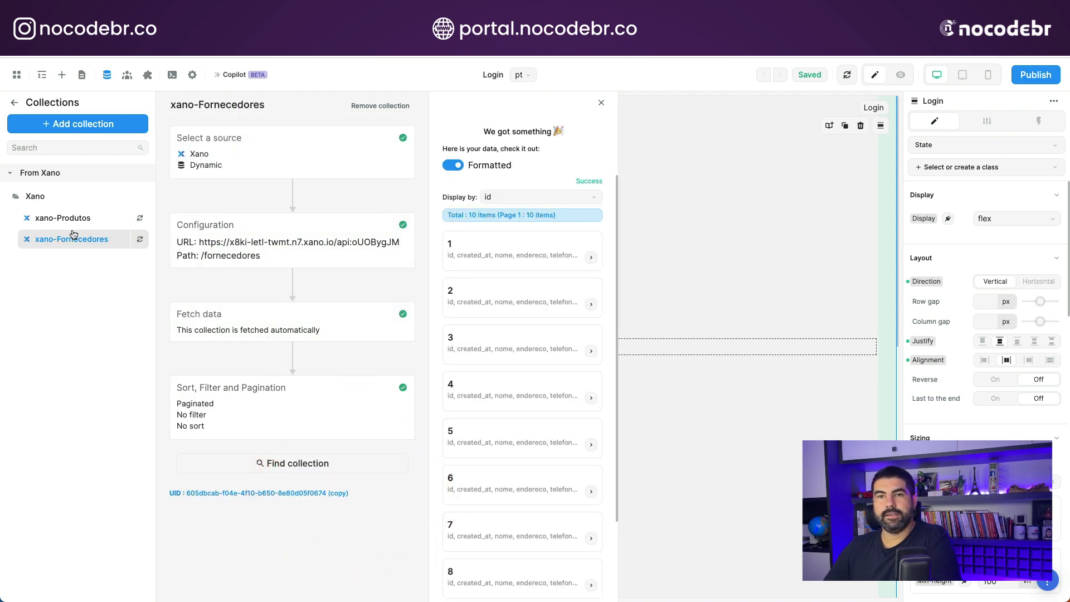
# - Start another new collection and begin its name with "xano-"
pyautogui.click(83, 124)
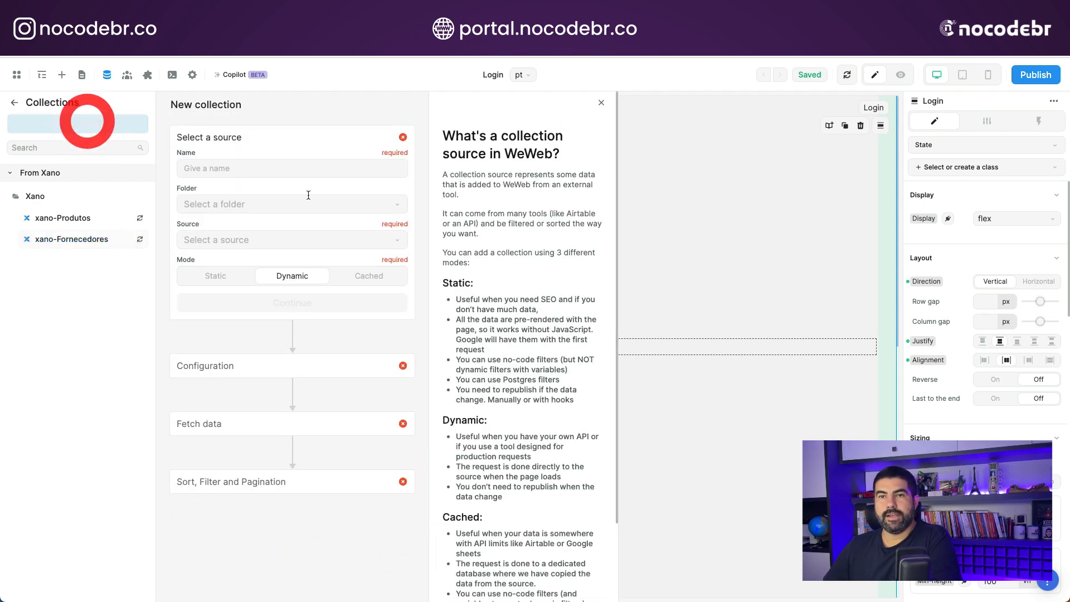
pyautogui.click(227, 170)
pyautogui.write('xano-')
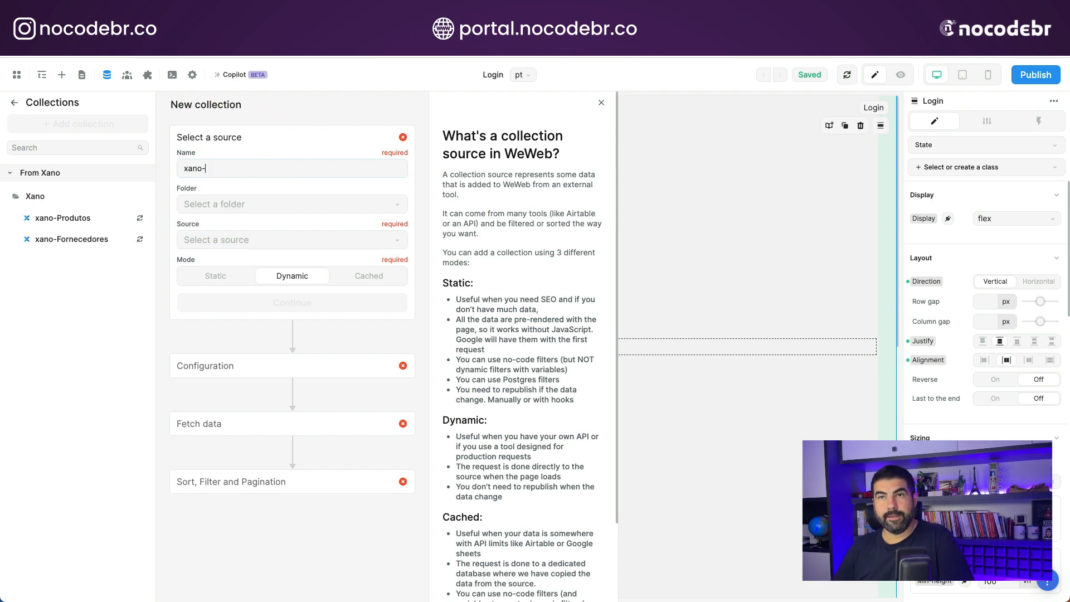
# - Switch to Xano, check the list of database tables, and return to WeWeb
pyautogui.click(125, 38)
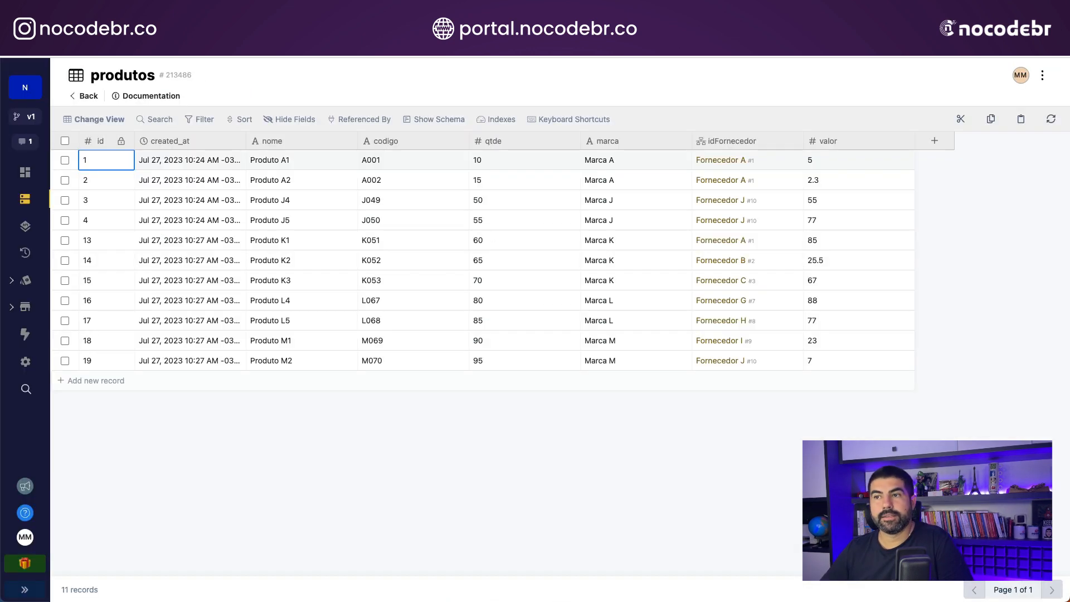
pyautogui.click(86, 99)
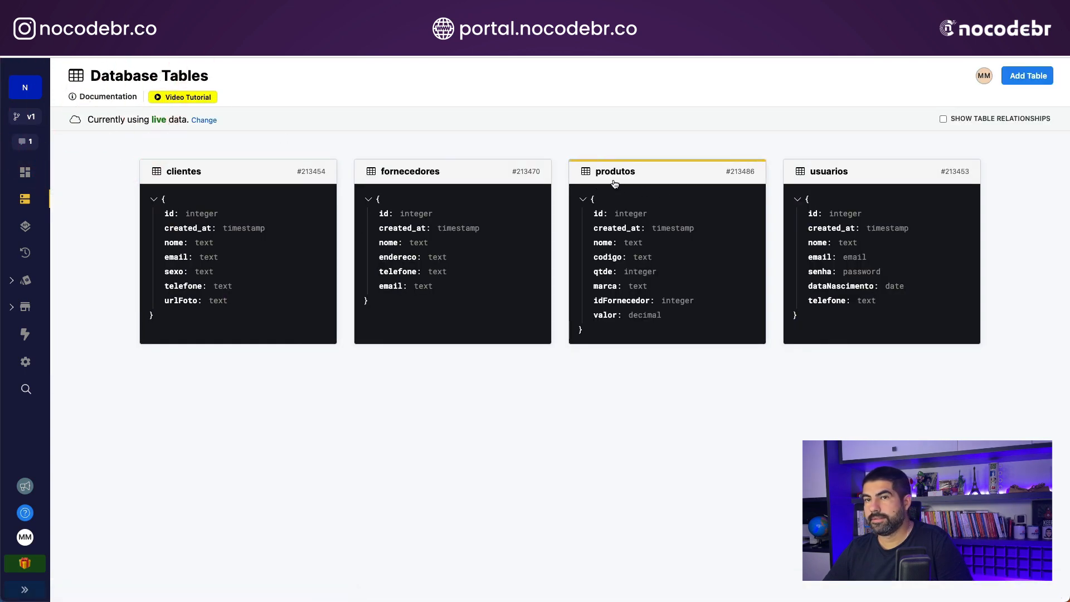
pyautogui.click(83, 32)
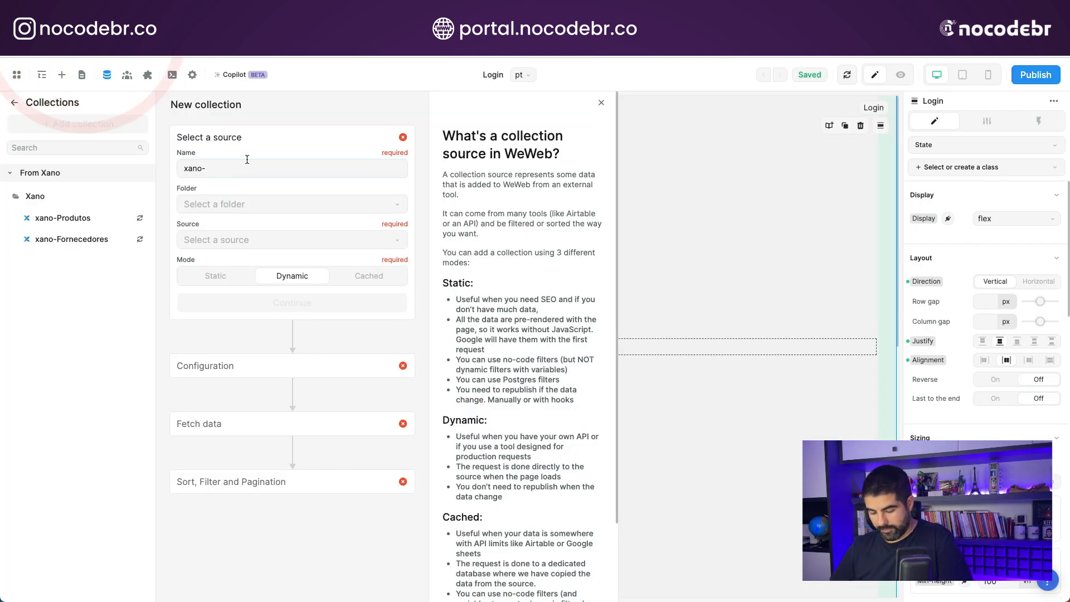
# - Complete the new collection's name as xano-Clientes, and create it in the Xano folder with Xano as its source
pyautogui.write('Clientes')
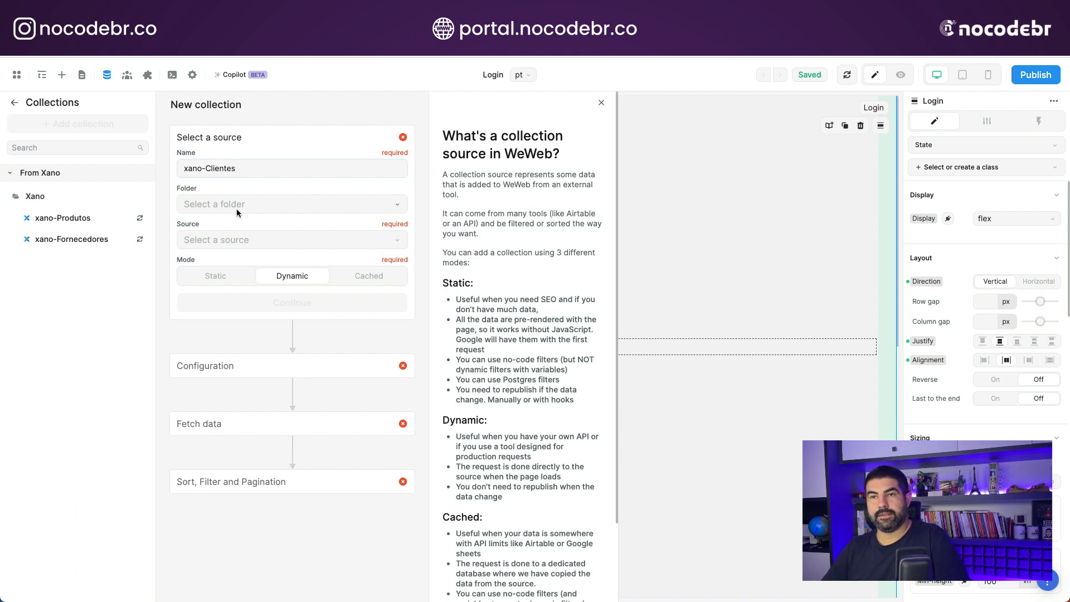
pyautogui.click(237, 211)
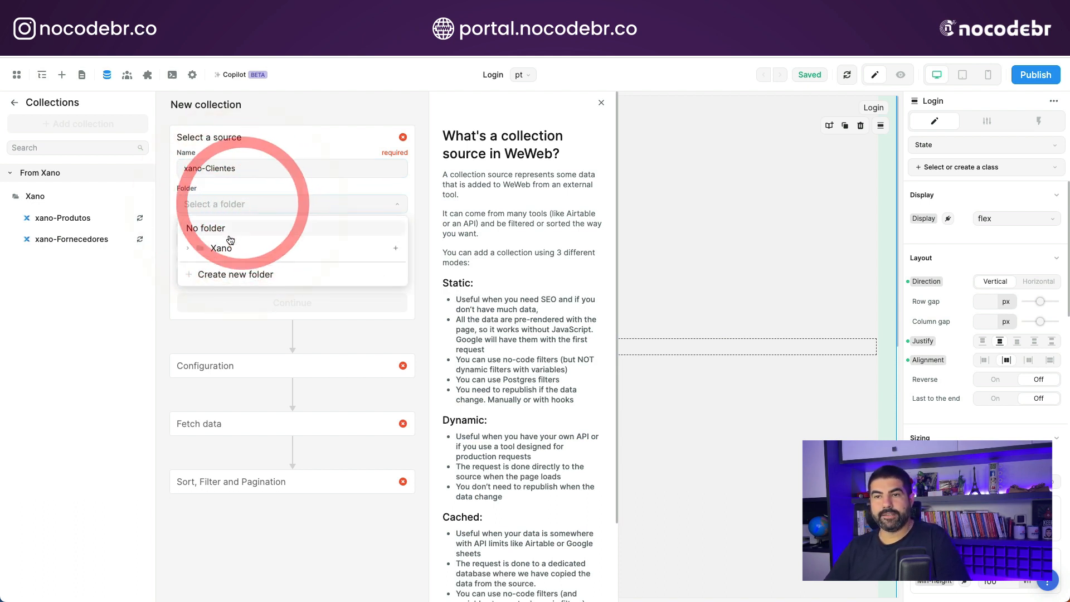
pyautogui.click(227, 244)
pyautogui.click(233, 246)
pyautogui.click(234, 259)
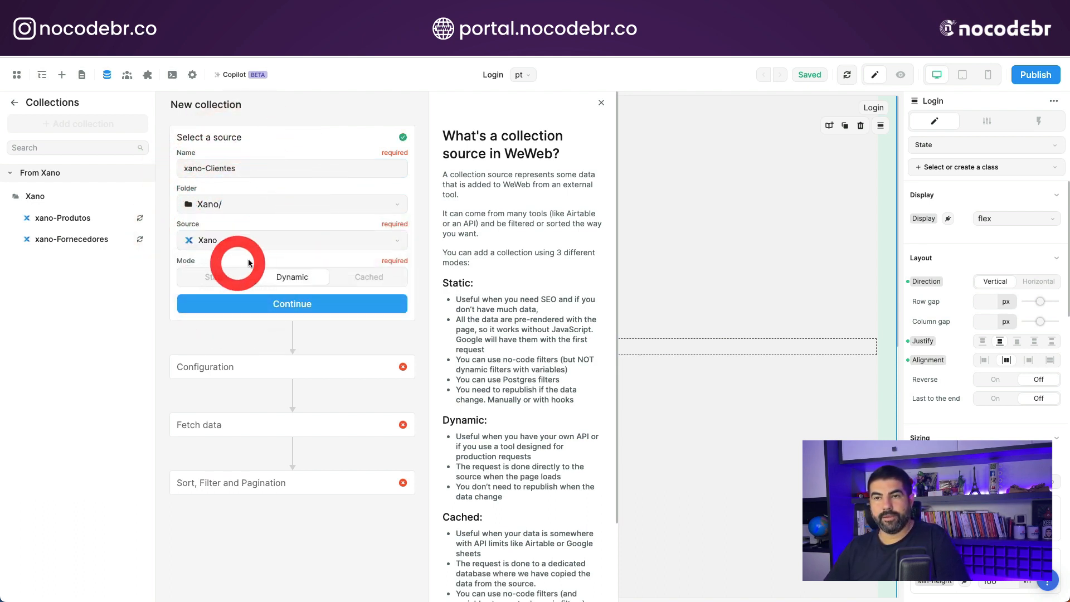
pyautogui.click(301, 306)
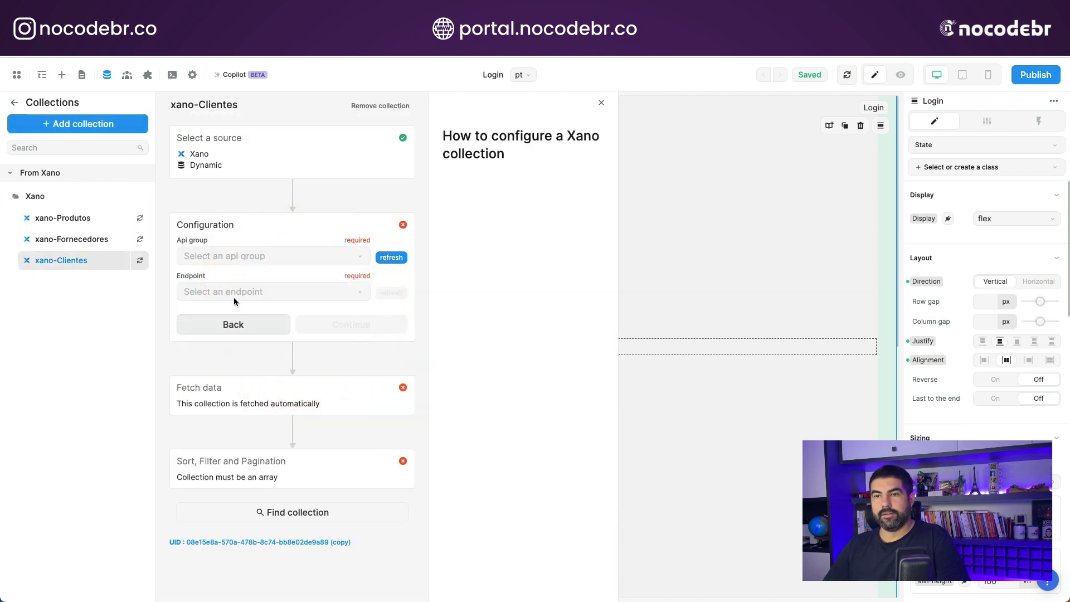
# - Set xano-Clientes to use the NoCodeBR - Default API group and the GET /clientes endpoint
pyautogui.click(251, 257)
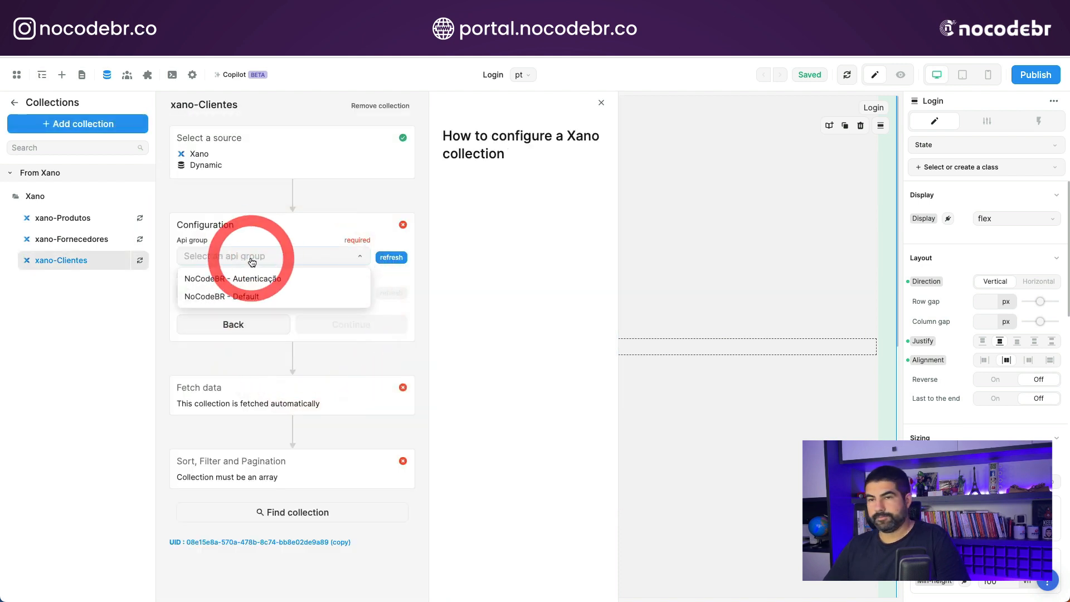
pyautogui.click(254, 300)
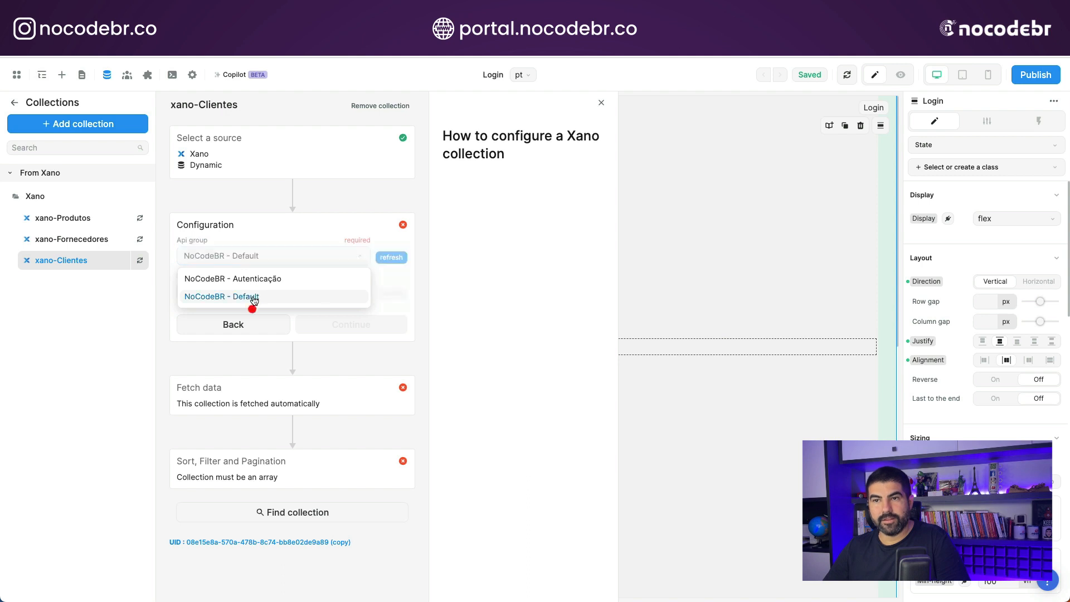
pyautogui.click(269, 292)
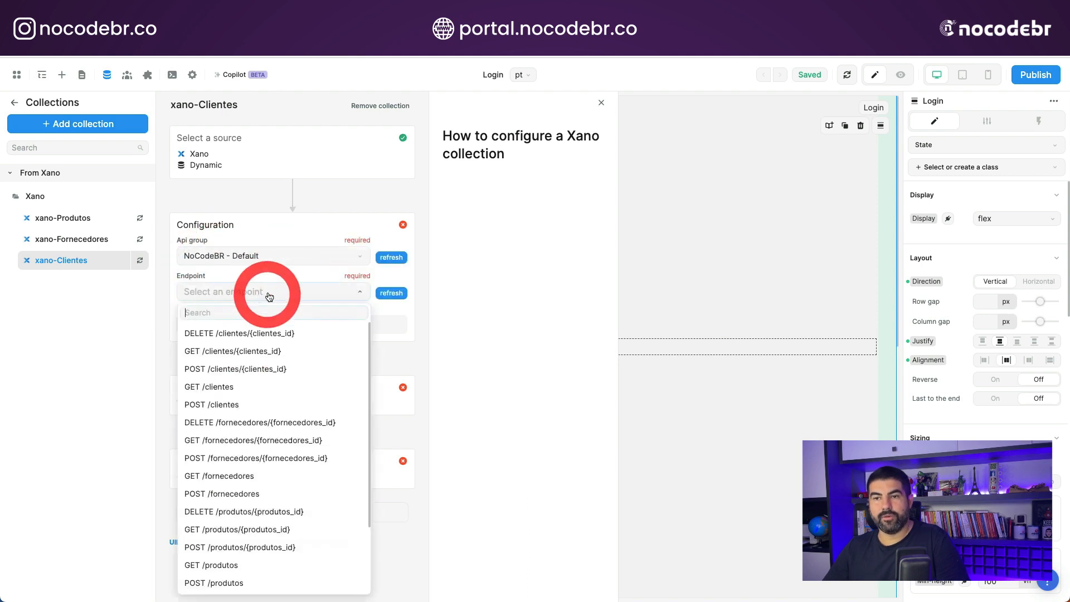
pyautogui.click(244, 388)
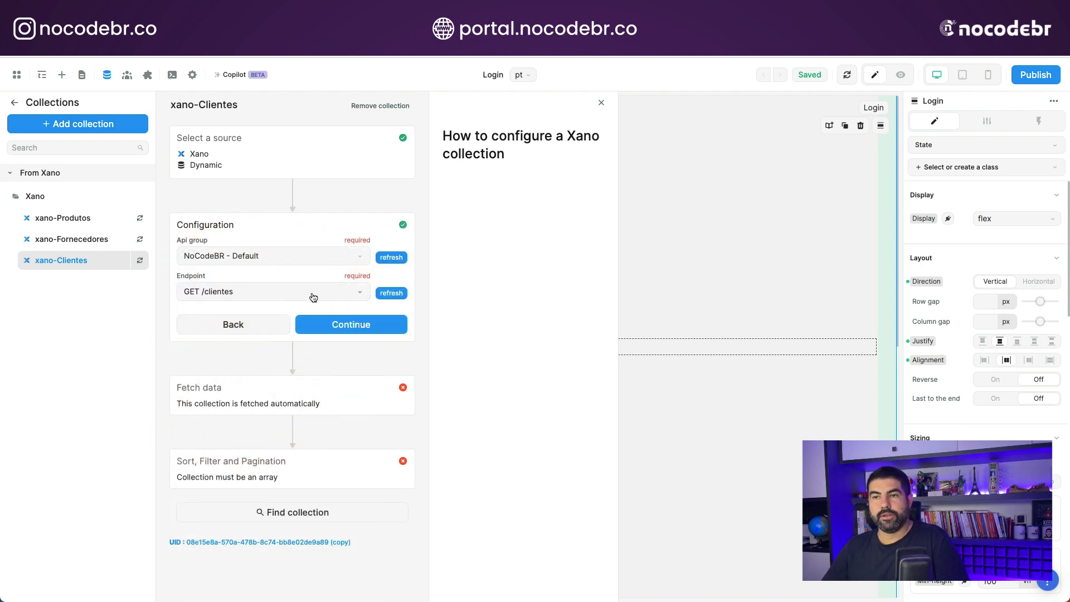
# - Review the available endpoints, switch to Xano to examine the Default API group, and return to WeWeb
pyautogui.click(312, 295)
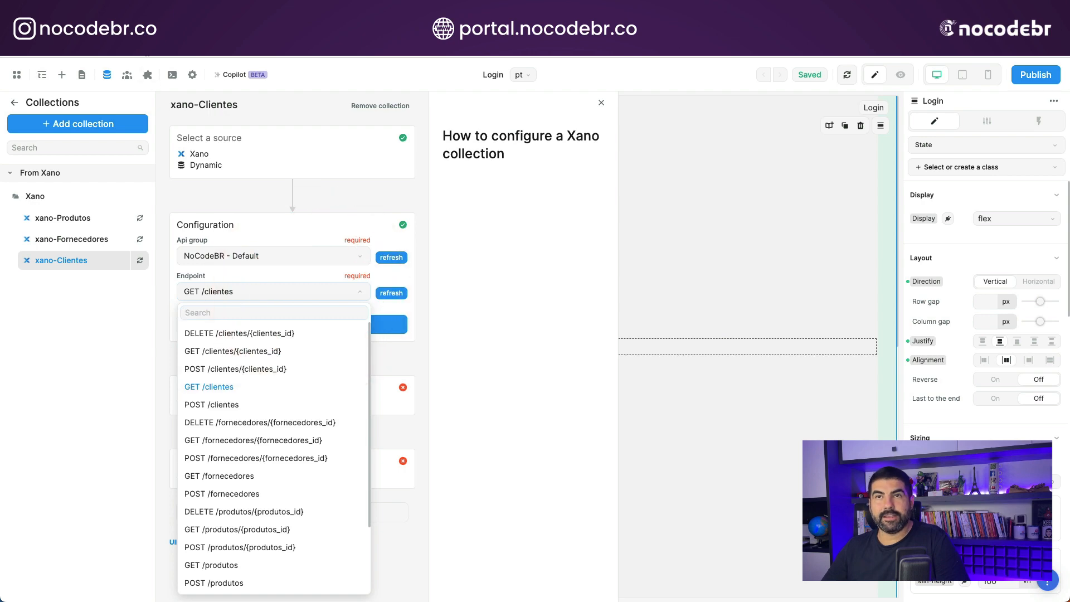
pyautogui.click(123, 28)
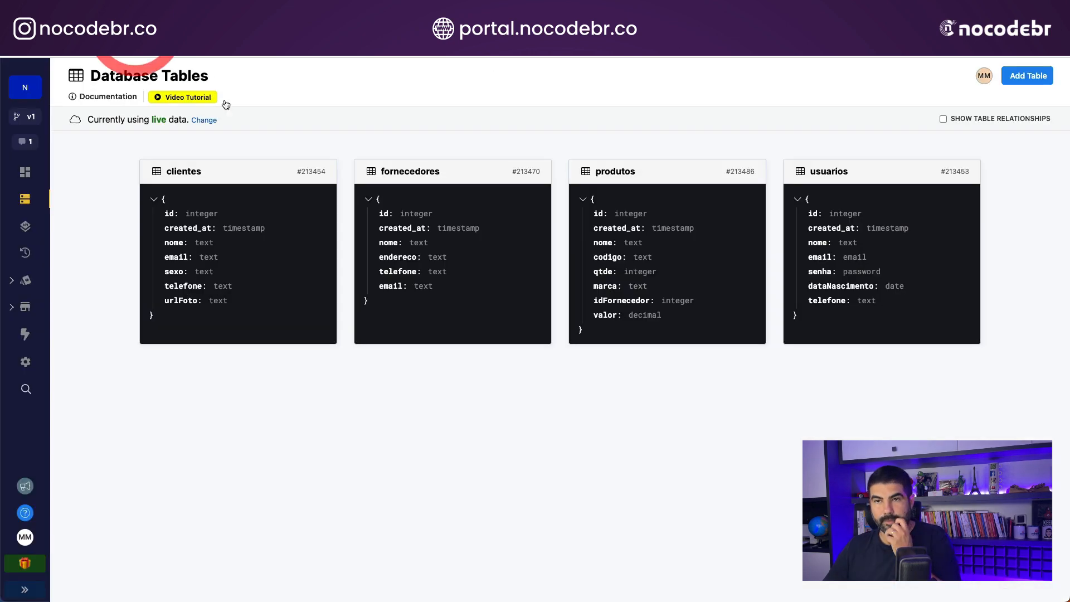
pyautogui.click(25, 226)
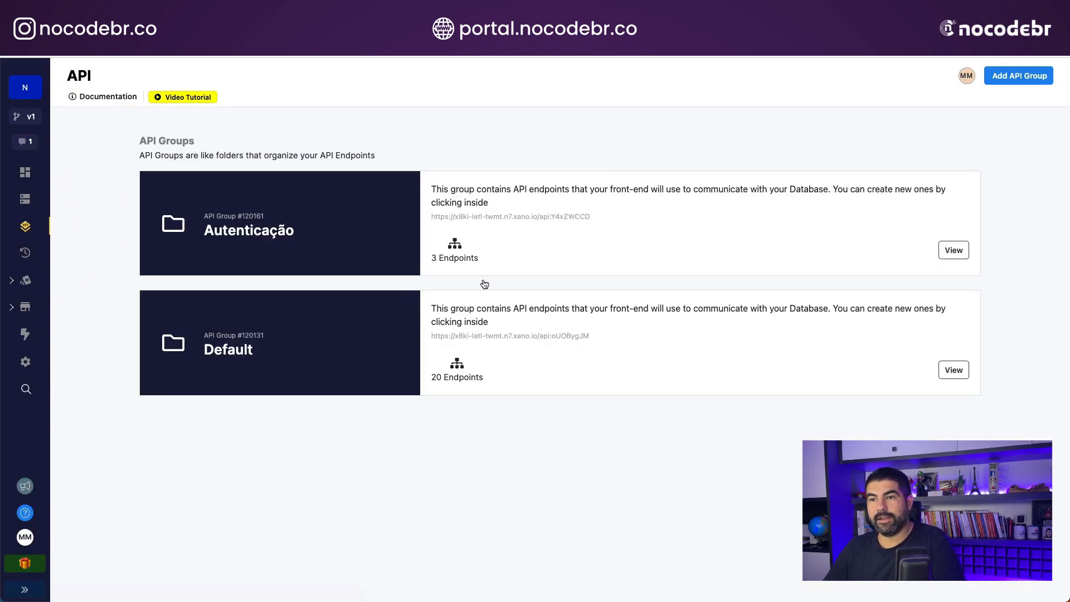
pyautogui.click(501, 320)
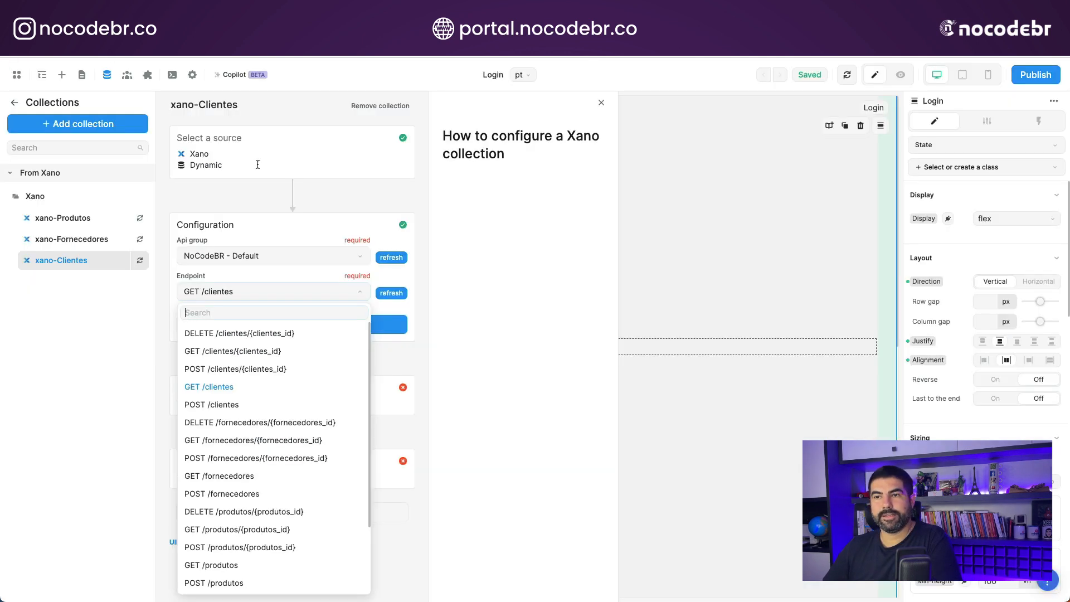
# - Keep GET /clientes as the endpoint and finish xano-Clientes with the default fetch and pagination settings
pyautogui.click(226, 384)
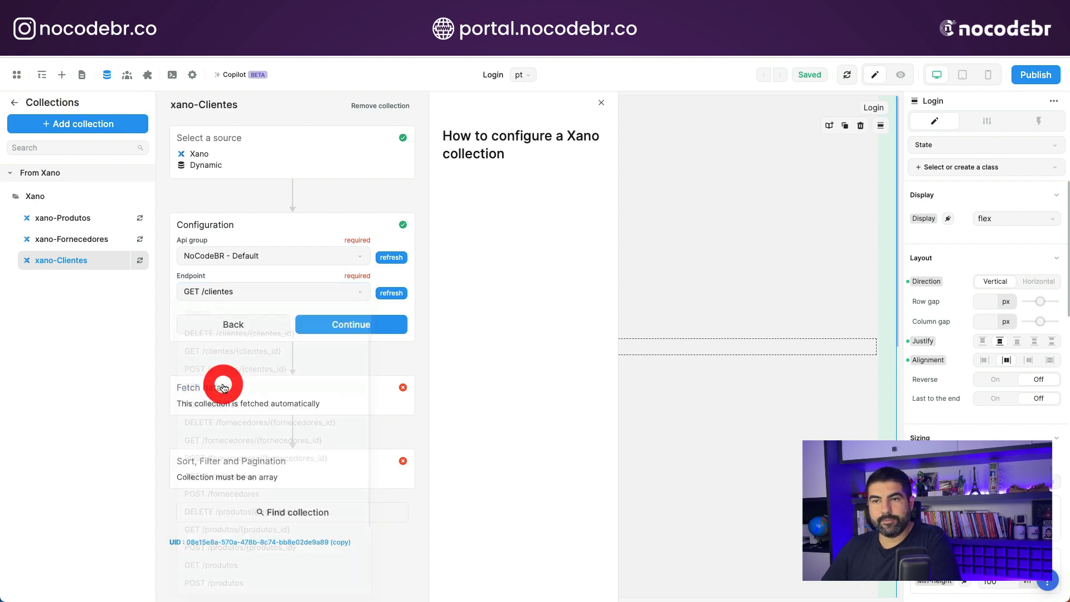
pyautogui.click(324, 320)
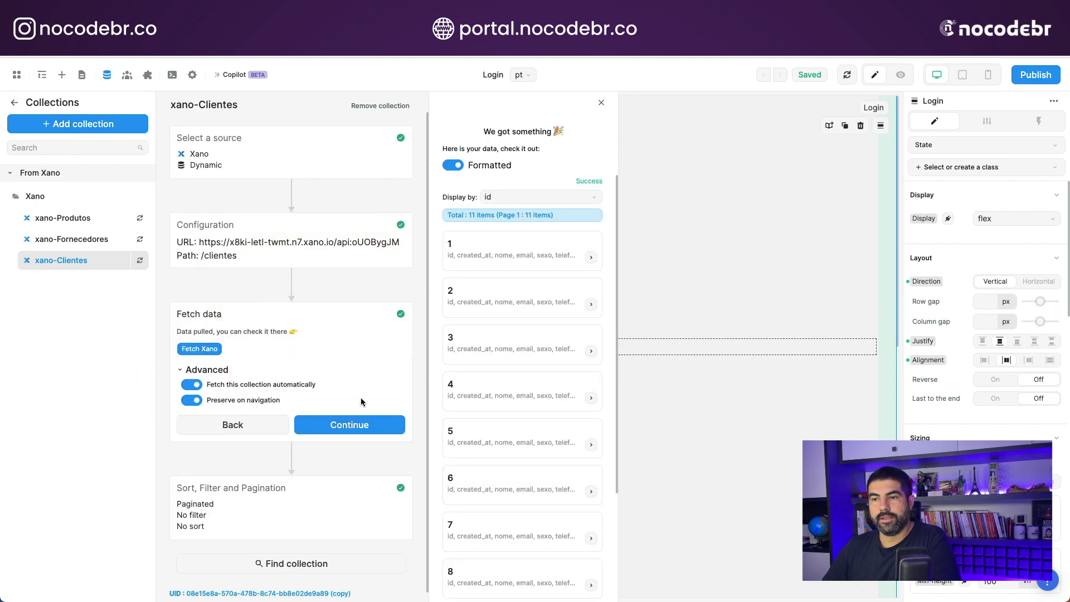
pyautogui.click(353, 425)
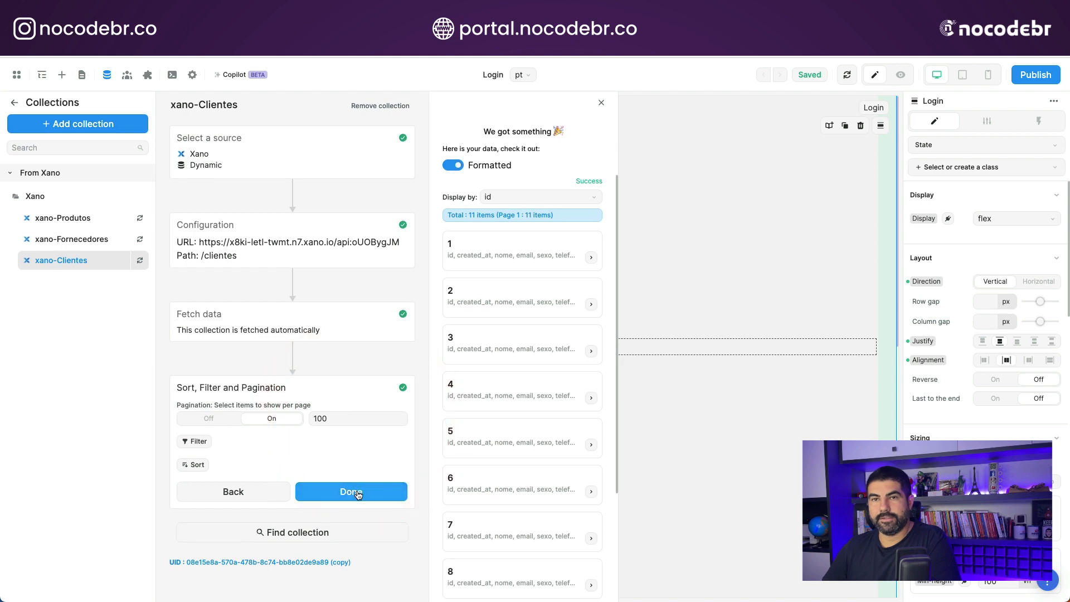
pyautogui.click(359, 491)
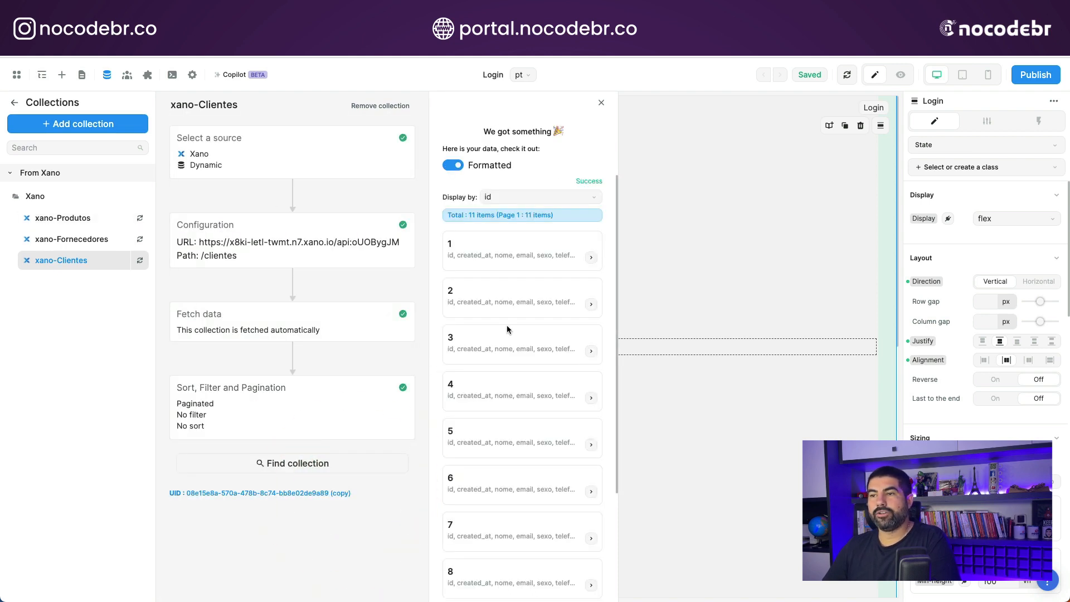
pyautogui.click(603, 103)
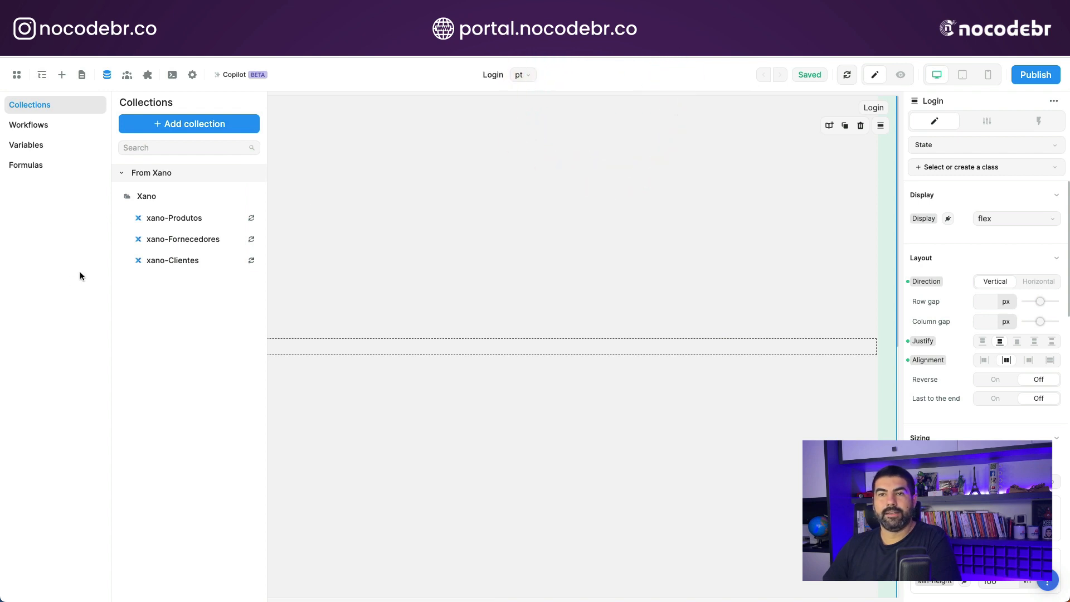
pyautogui.click(42, 76)
pyautogui.click(42, 75)
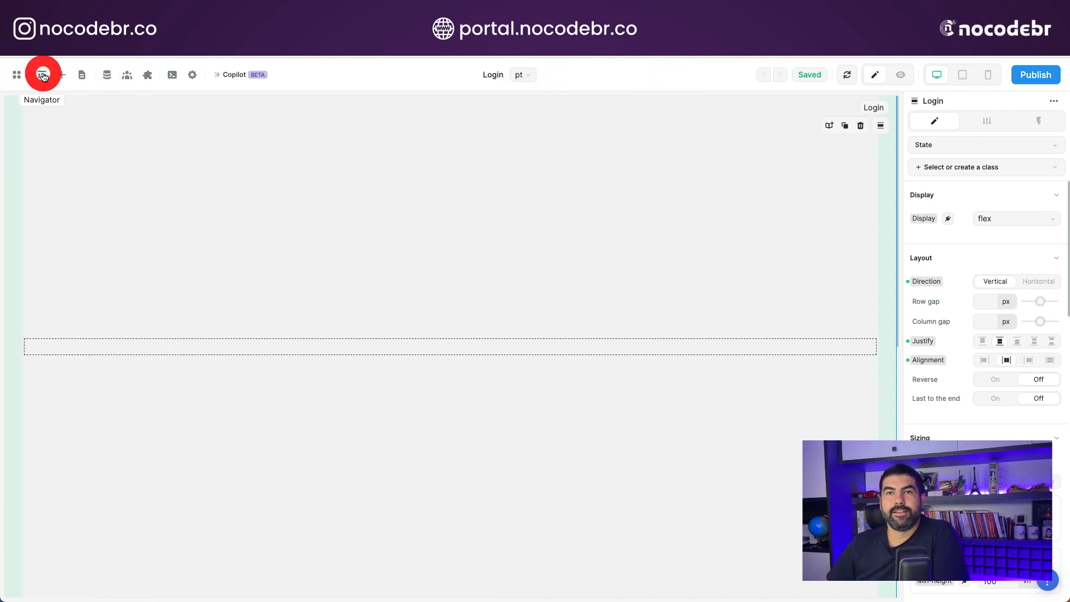
pyautogui.click(59, 75)
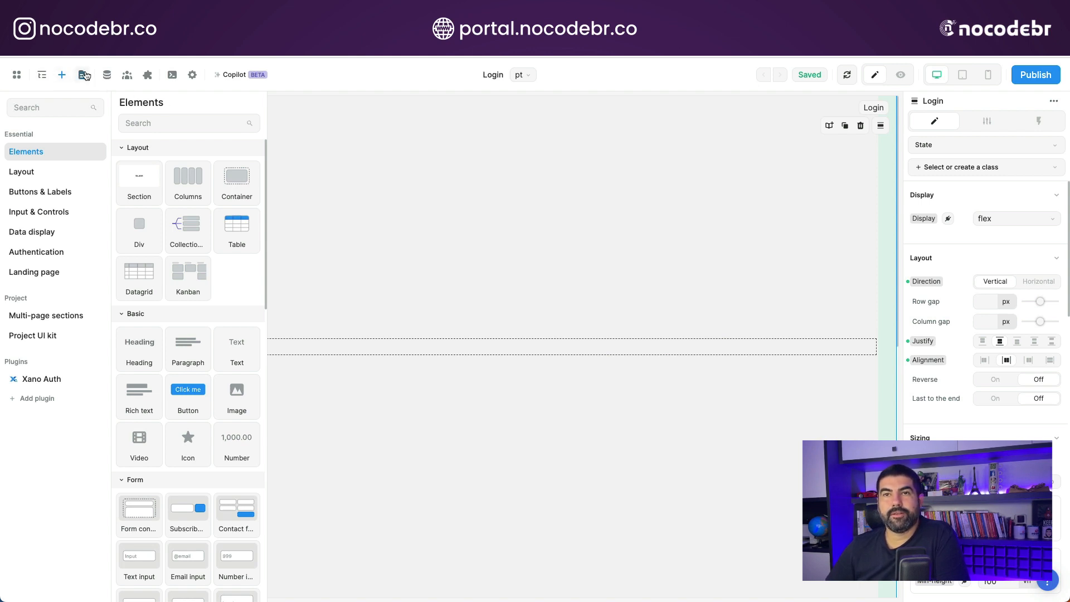
# - Create a new empty page named clientes with clientes as its default path
pyautogui.click(83, 75)
pyautogui.click(69, 123)
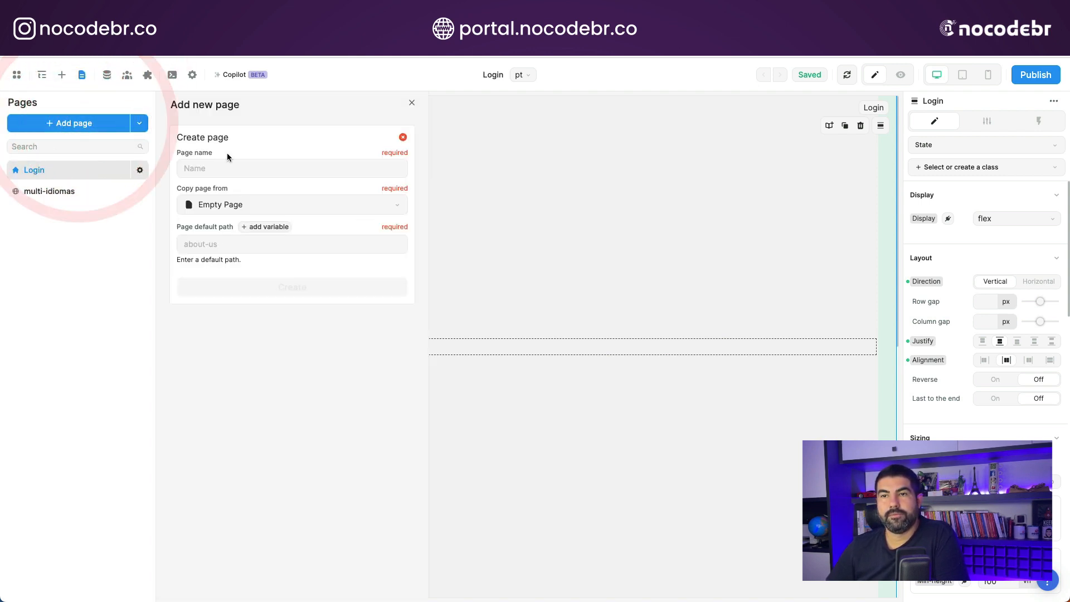
pyautogui.click(237, 167)
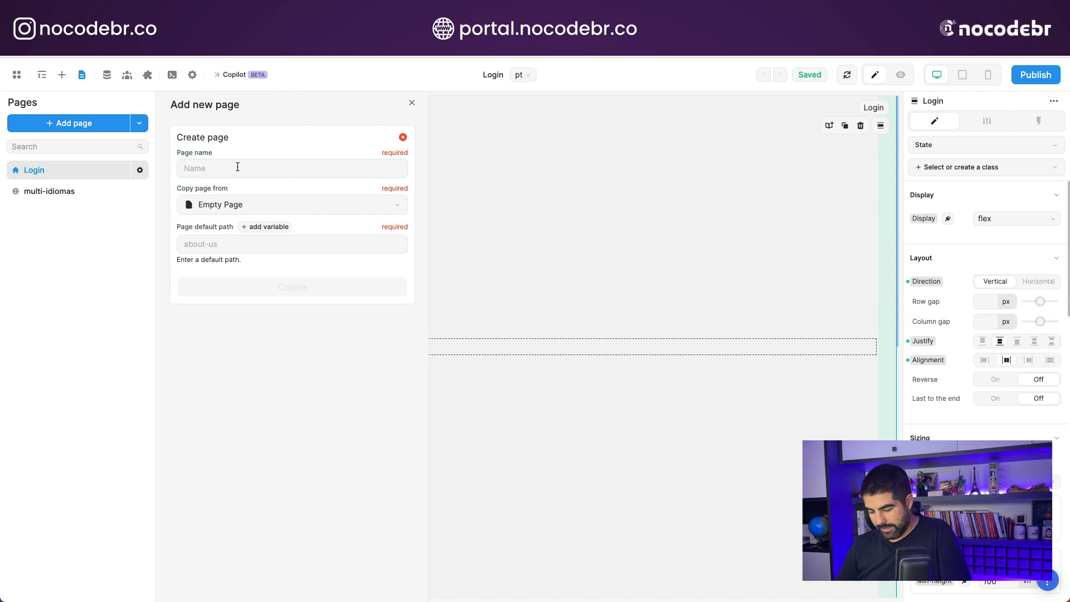
pyautogui.write('clientes')
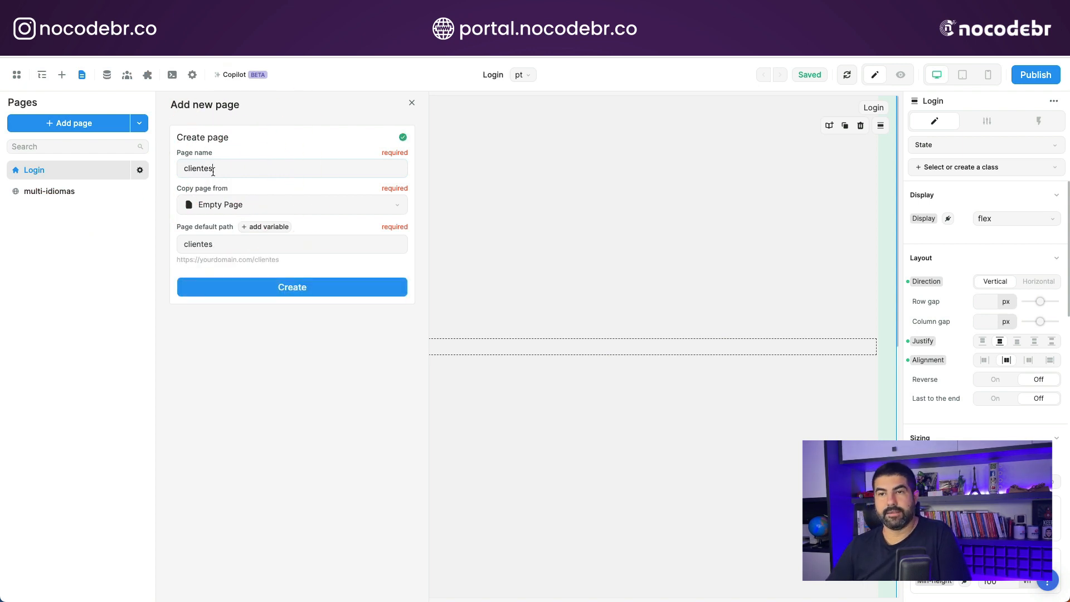
pyautogui.click(312, 288)
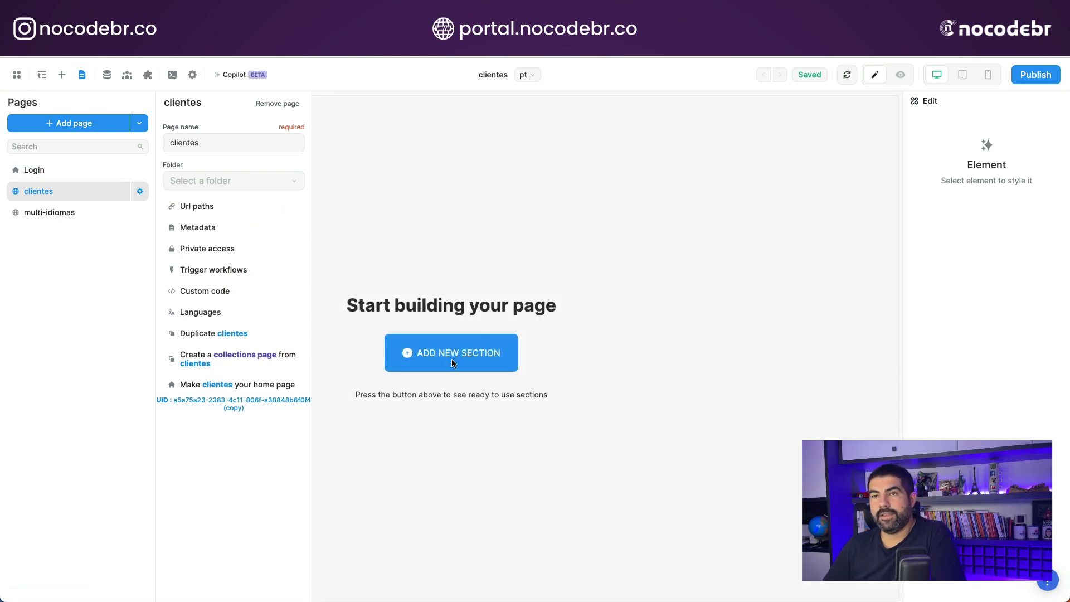
# - Add a section to the empty clientes page and place a Table element inside it
pyautogui.click(452, 354)
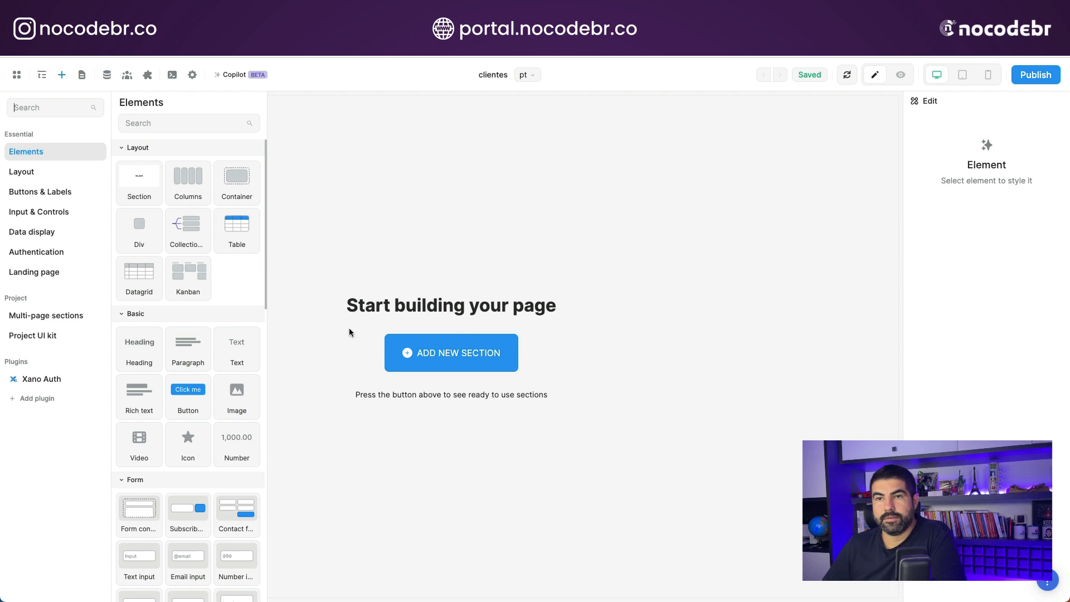
pyautogui.moveTo(134, 186); pyautogui.dragTo(441, 332)
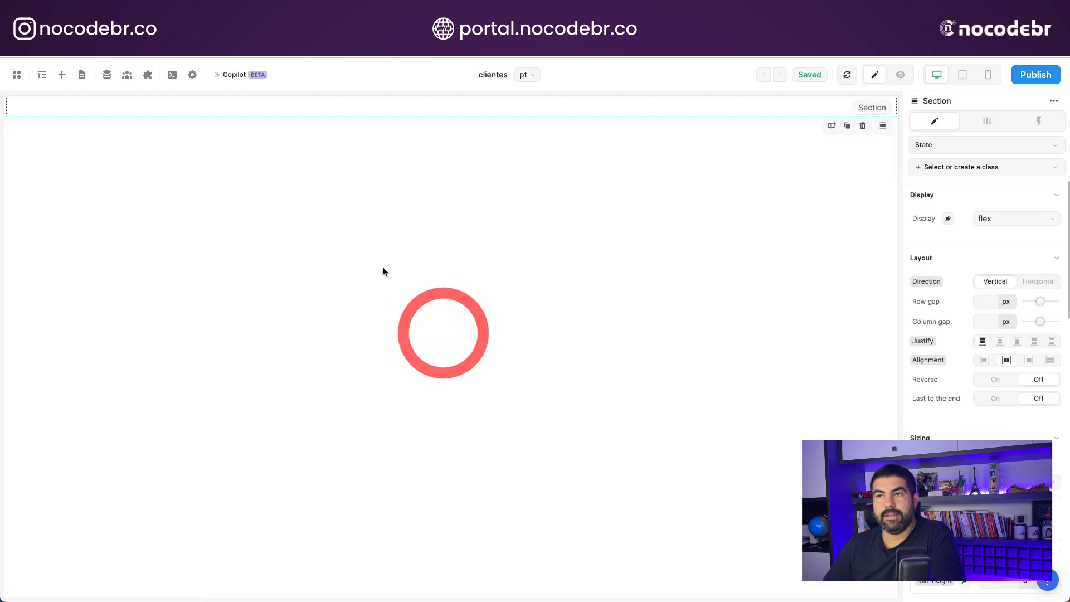
pyautogui.click(124, 112)
pyautogui.click(62, 75)
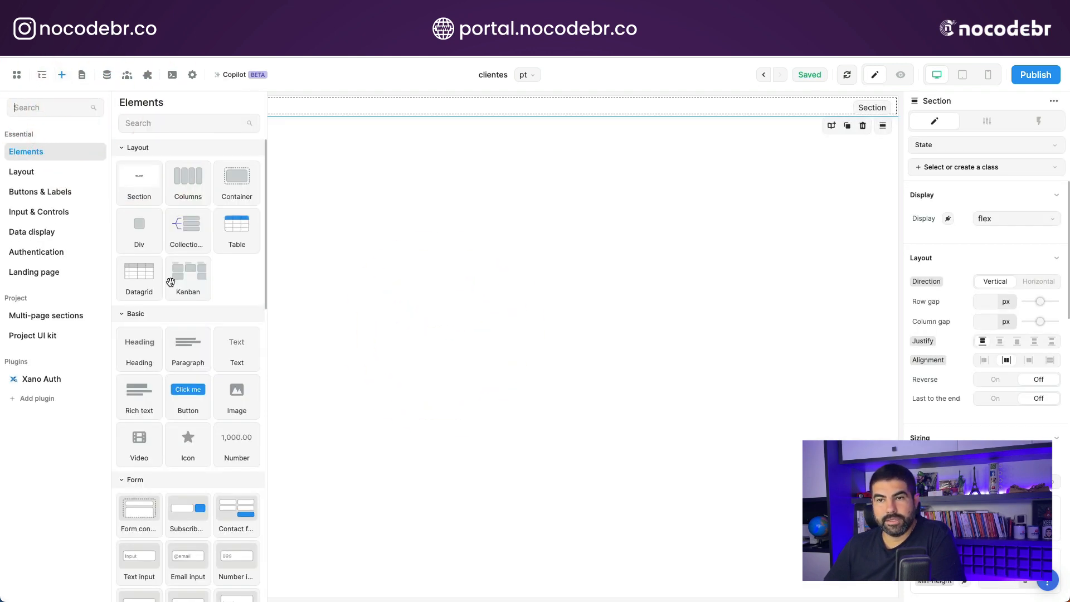
pyautogui.moveTo(239, 231); pyautogui.dragTo(331, 102)
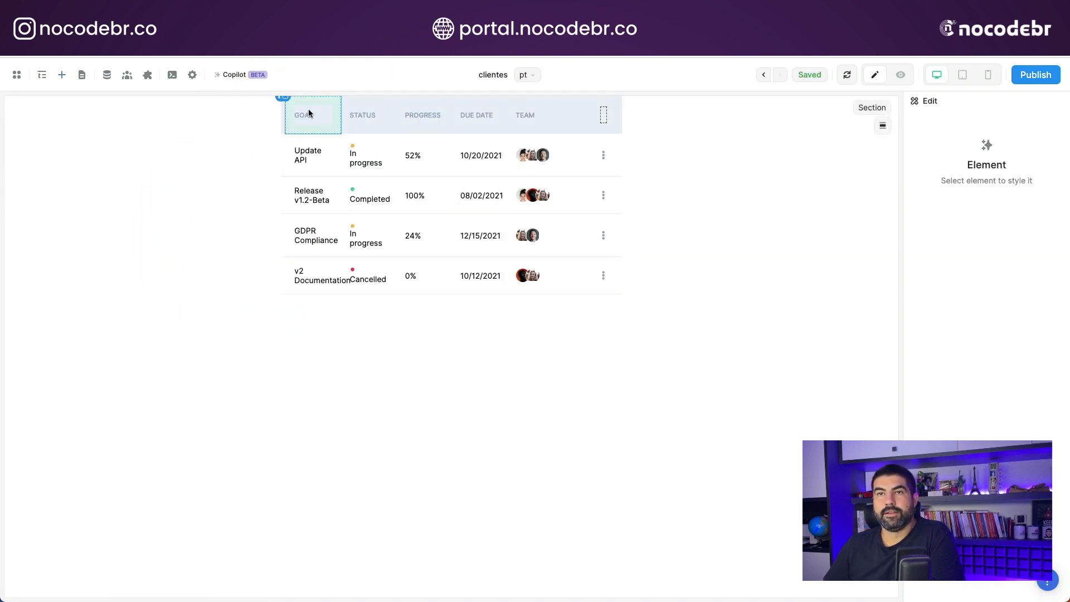
# - Bind the items of the table's Collection List to the data of the xano-Clientes collection
pyautogui.click(288, 144)
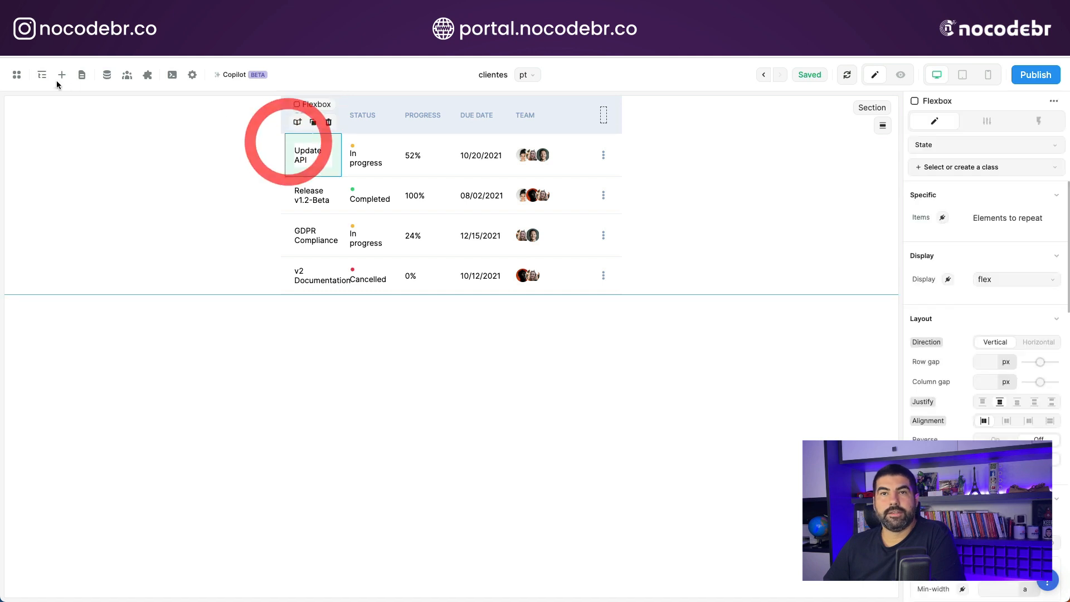
pyautogui.click(42, 75)
pyautogui.click(65, 221)
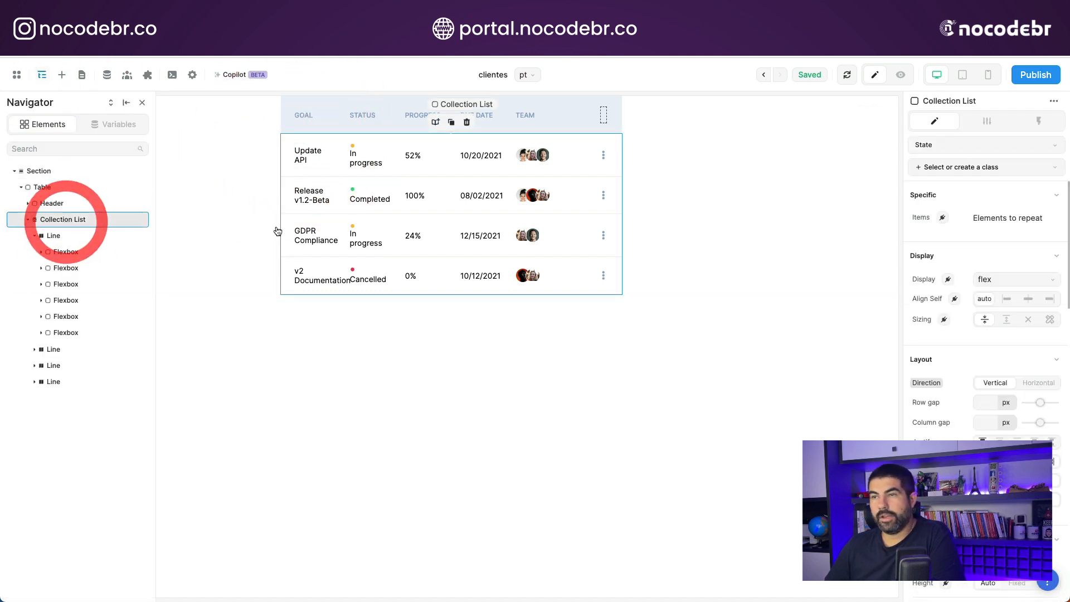
pyautogui.click(942, 217)
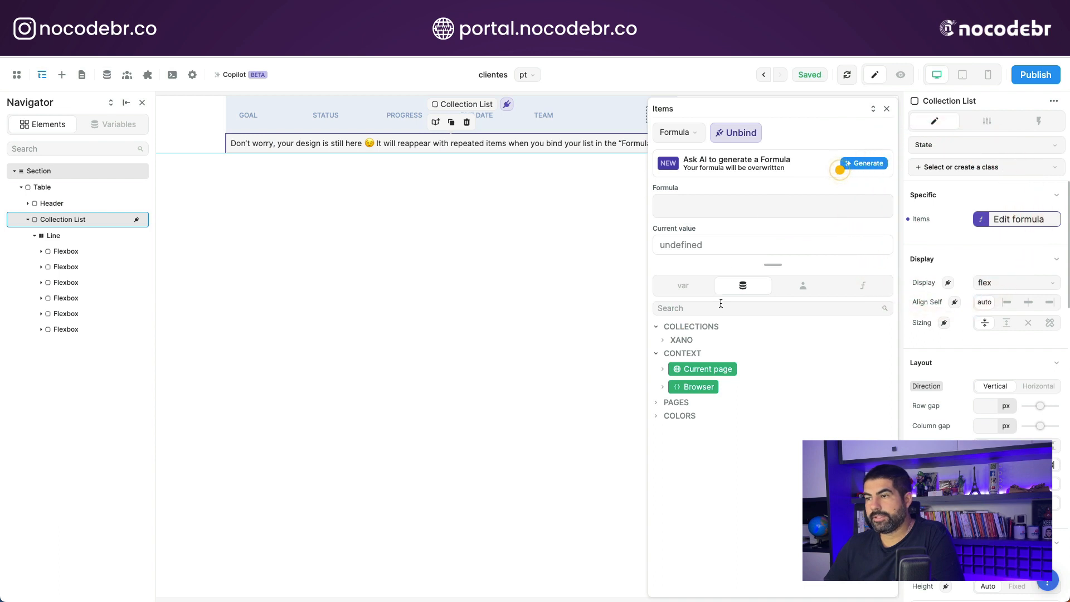
pyautogui.click(664, 341)
pyautogui.click(669, 355)
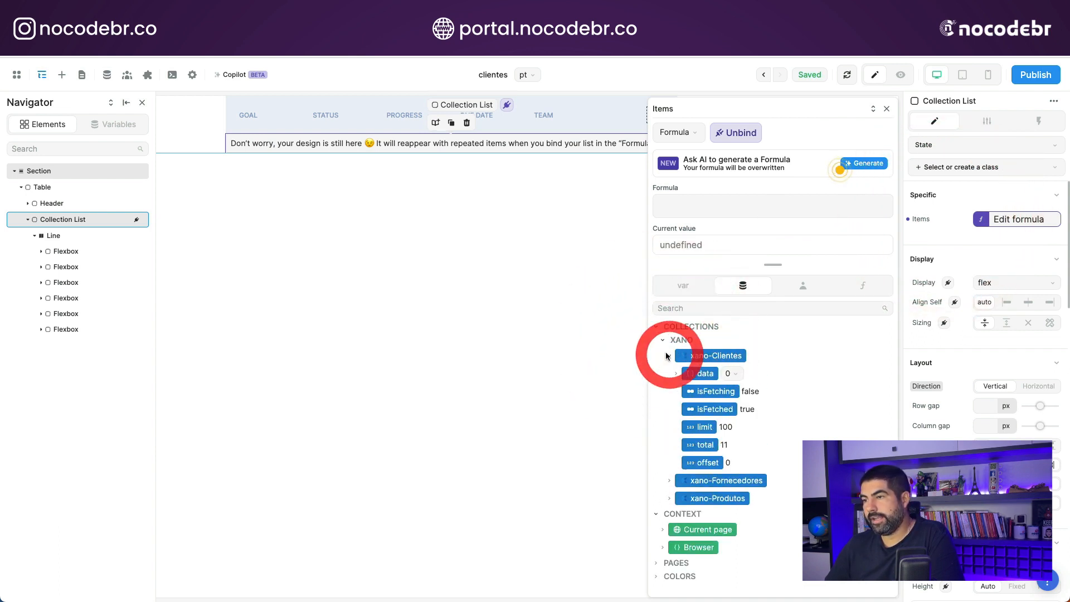
pyautogui.click(700, 374)
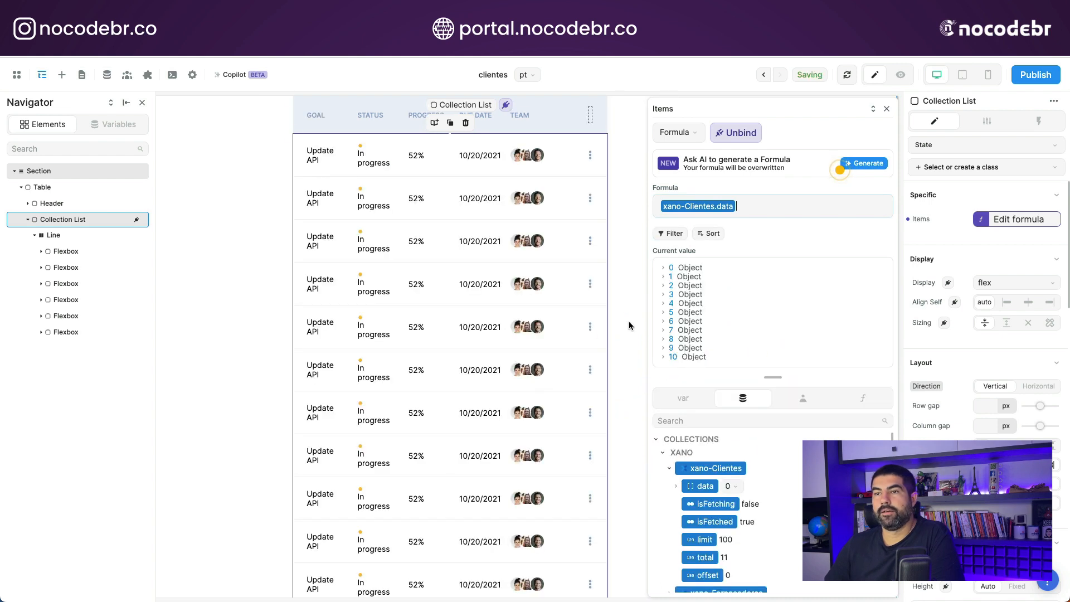
# - Bind the Portuguese text in the table's Goal column to the item's nome field
pyautogui.click(322, 160)
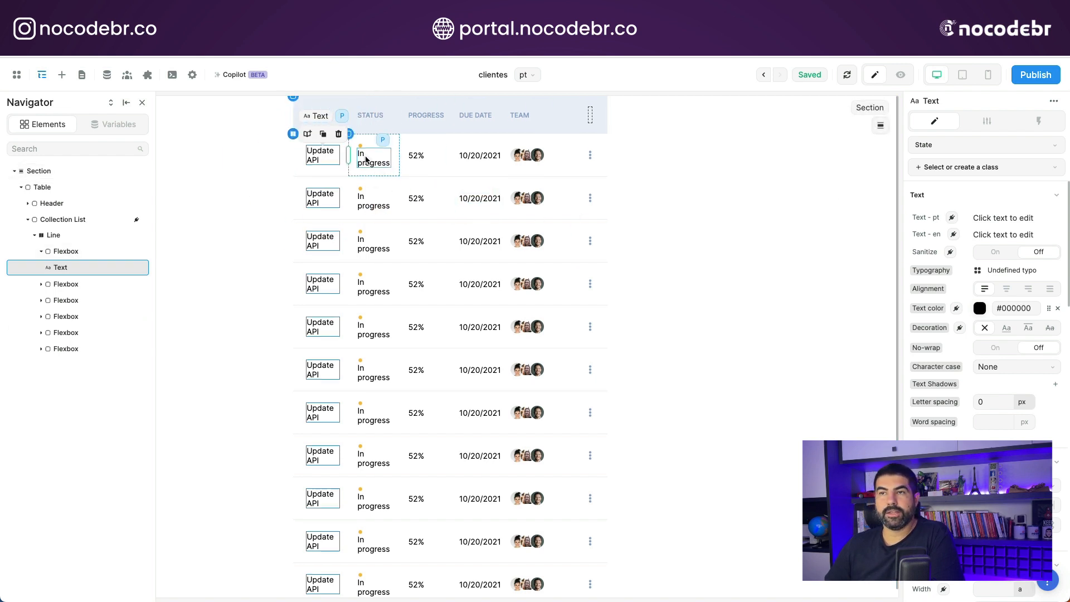
pyautogui.click(67, 271)
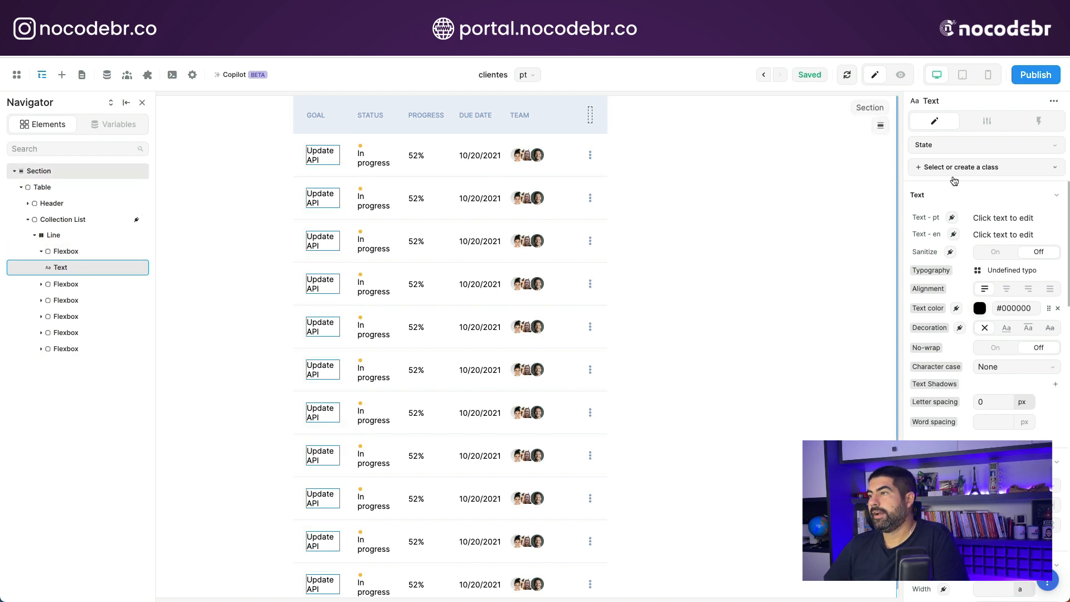
pyautogui.click(951, 218)
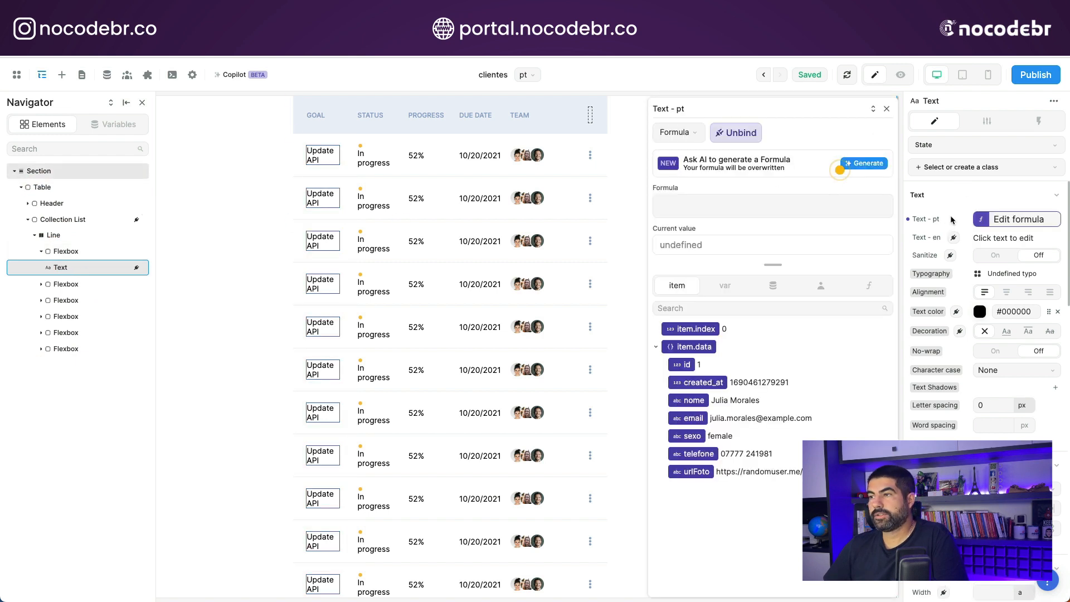
pyautogui.click(694, 401)
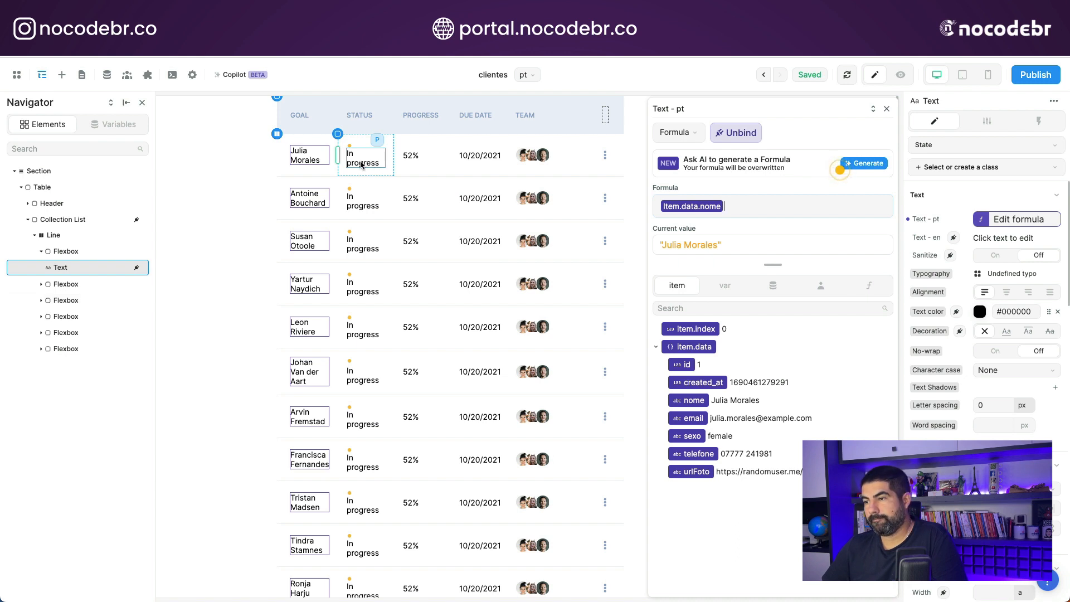
# - Delete two of the three avatar images in the table's Team column
pyautogui.click(533, 157)
pyautogui.press('Delete')
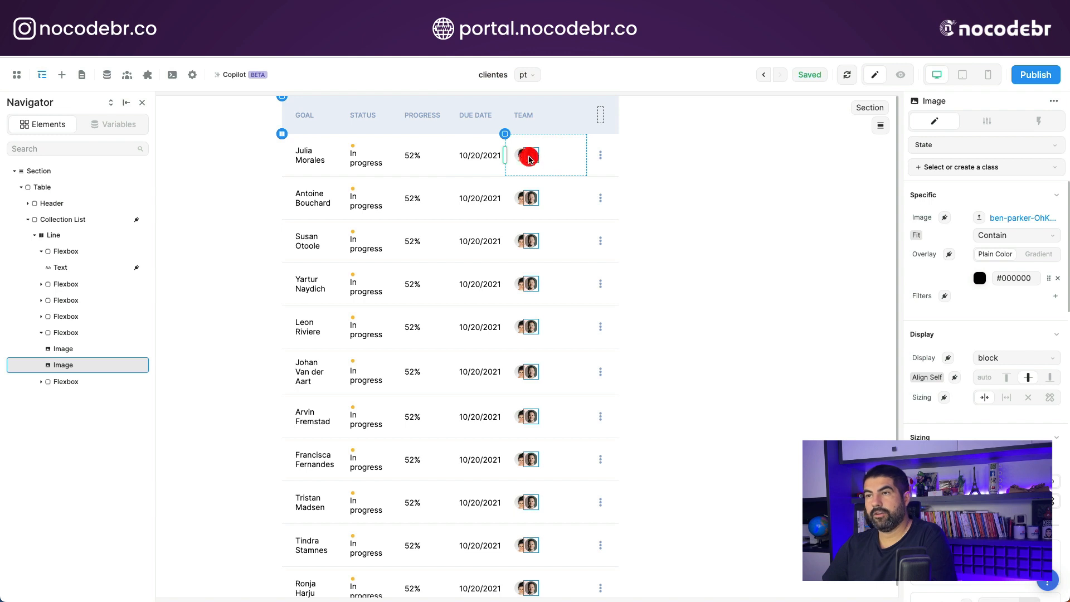
pyautogui.press('Delete')
# - Bind the remaining image in the Team column to the item's urlFoto field
pyautogui.click(520, 156)
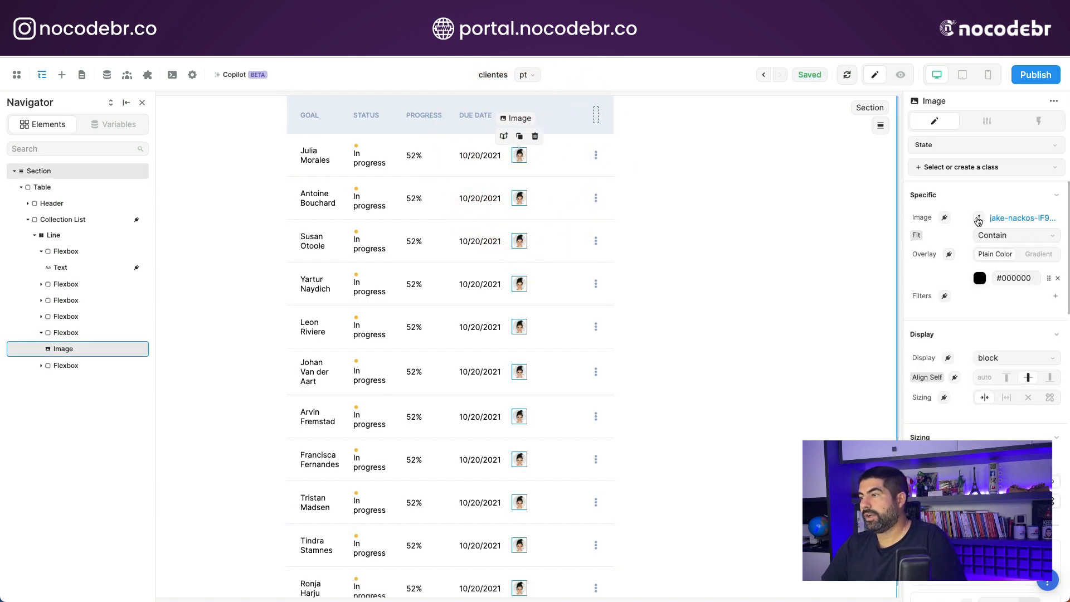
pyautogui.click(945, 219)
pyautogui.click(702, 471)
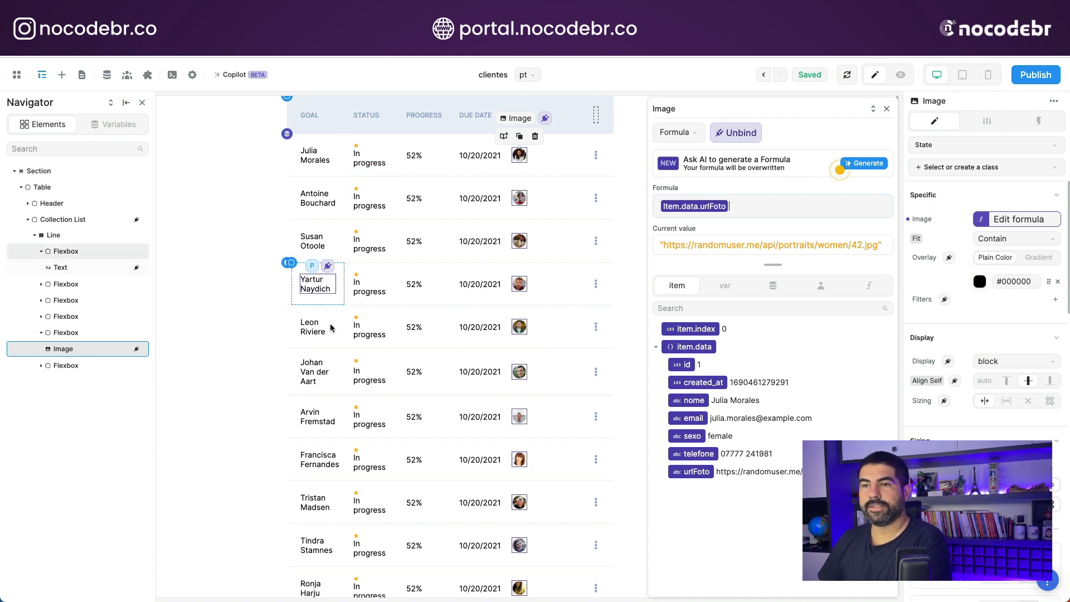
pyautogui.scroll(-1, 312, 535)
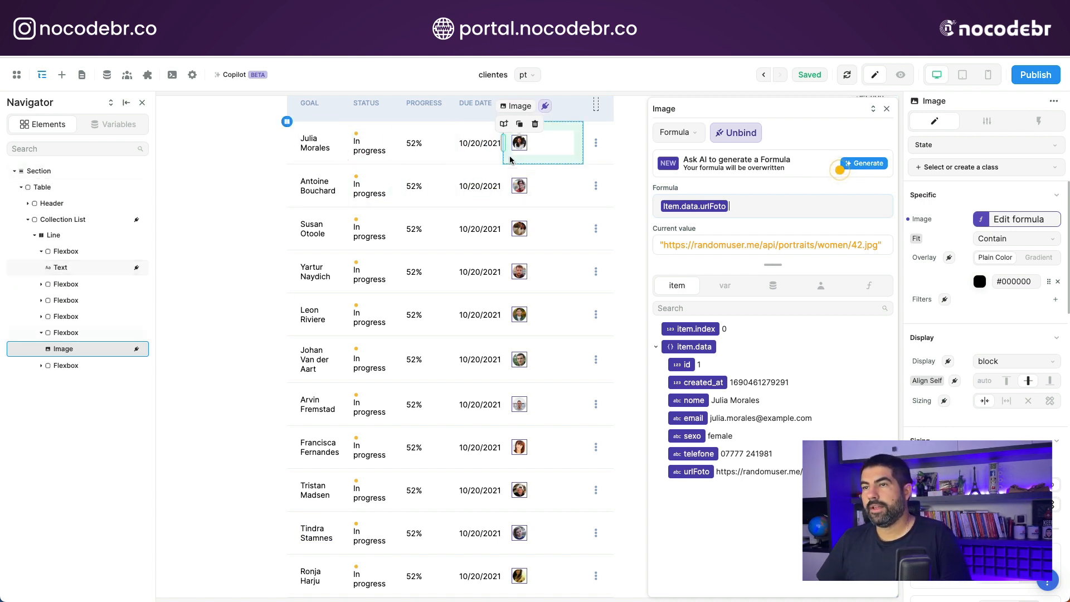
pyautogui.moveTo(451, 136)
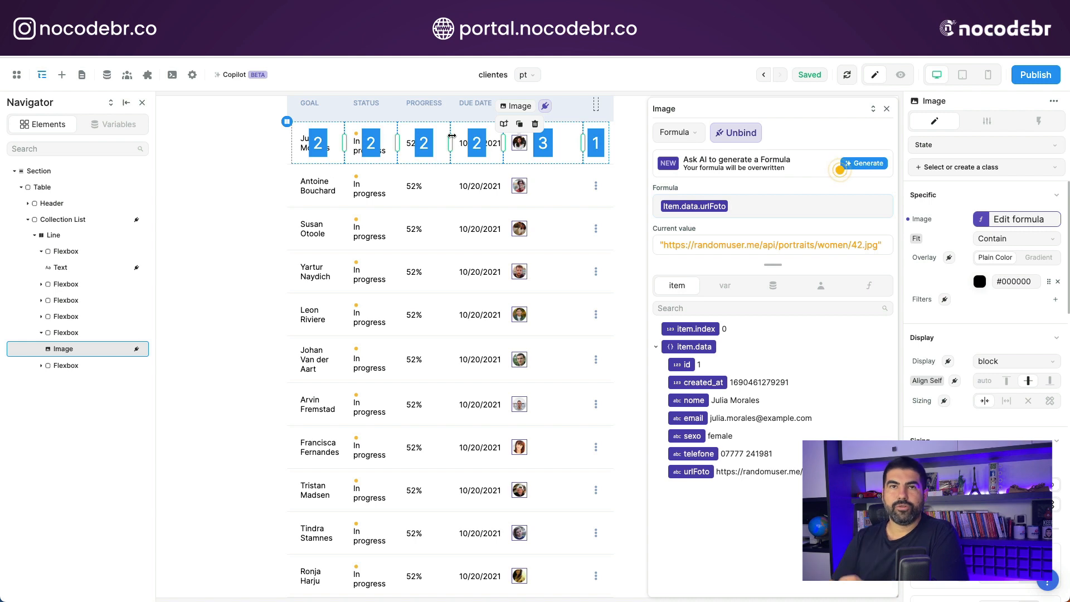
# - Reveal and copy the API key stored in the Xano plugin's configuration
pyautogui.click(146, 75)
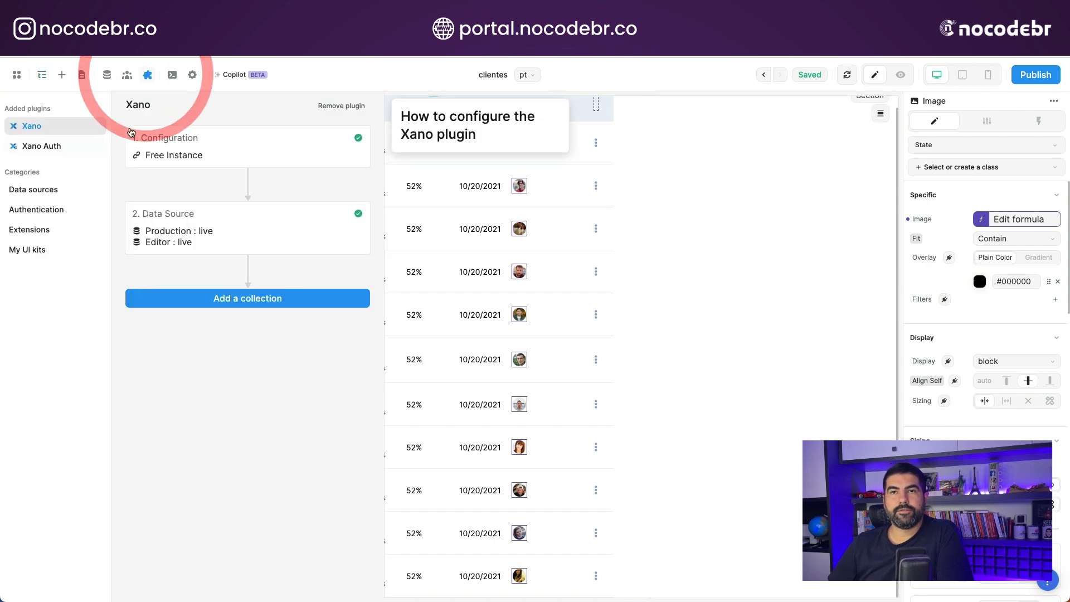
pyautogui.click(52, 152)
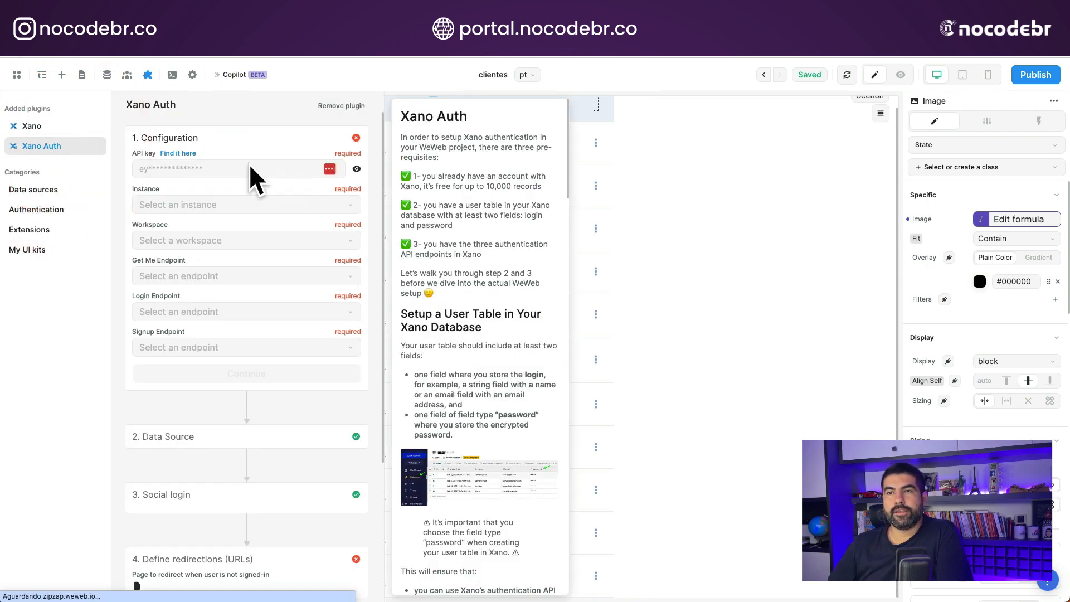
pyautogui.click(32, 126)
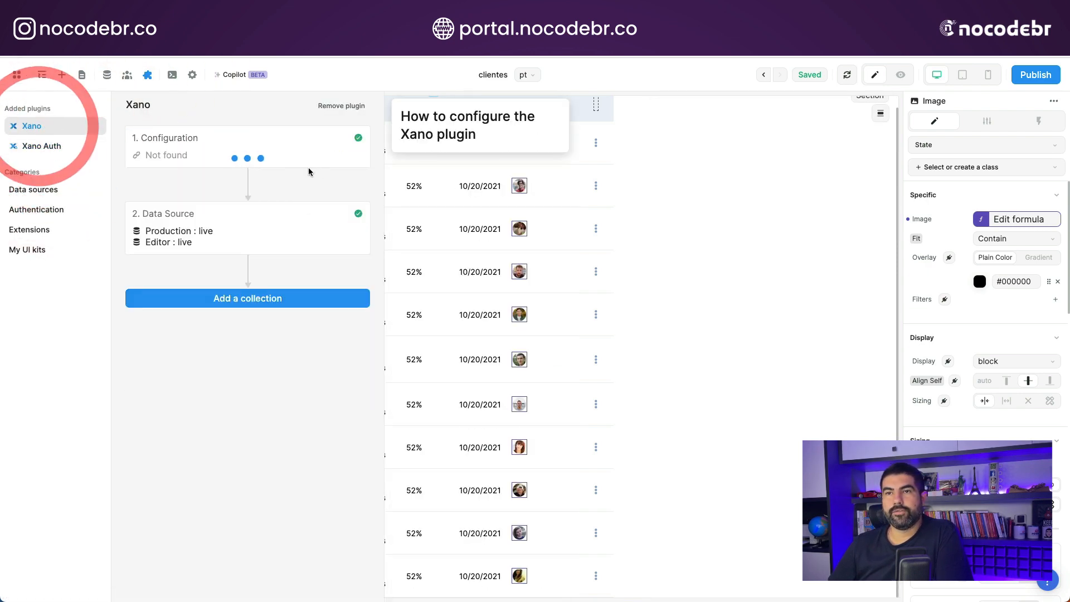
pyautogui.click(256, 148)
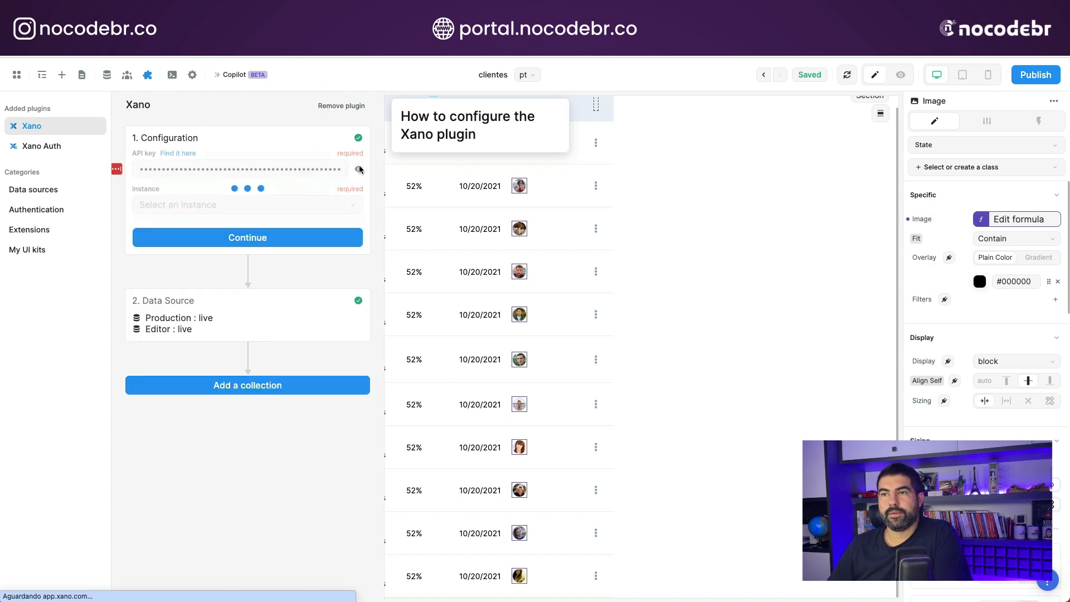
pyautogui.click(286, 174)
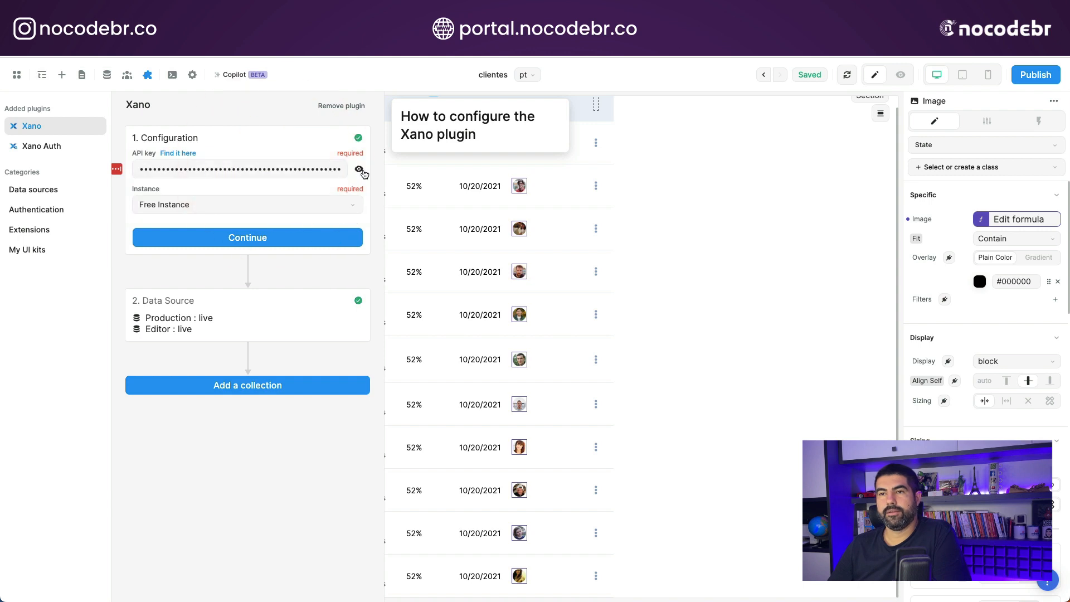
pyautogui.click(359, 169)
pyautogui.click(312, 168)
pyautogui.tripleClick(262, 167)
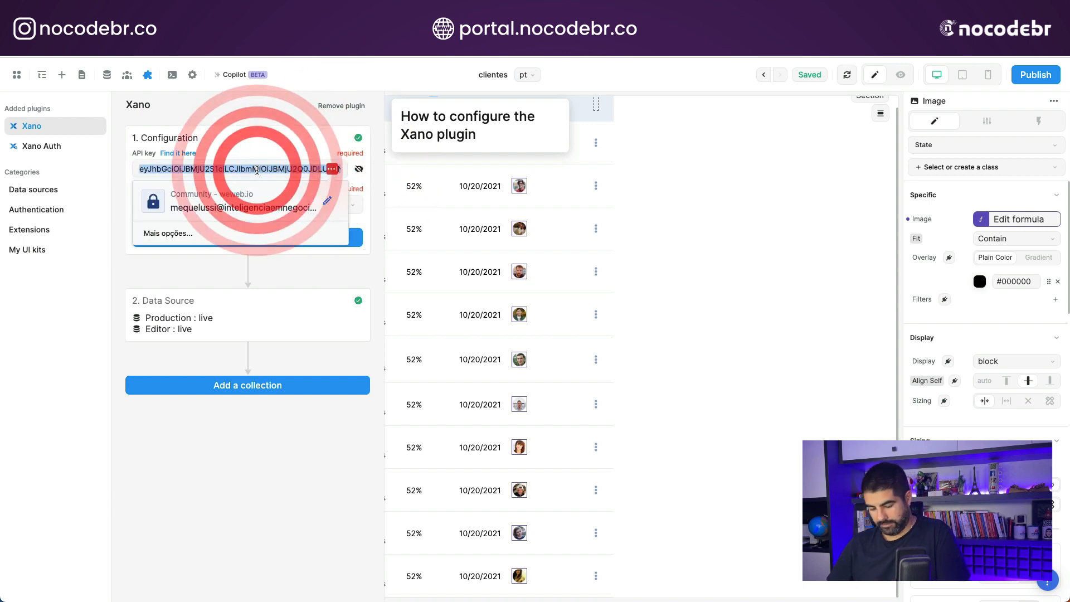
pyautogui.click(262, 137)
# - Paste the copied API key into the Xano Auth plugin's configuration
pyautogui.click(46, 144)
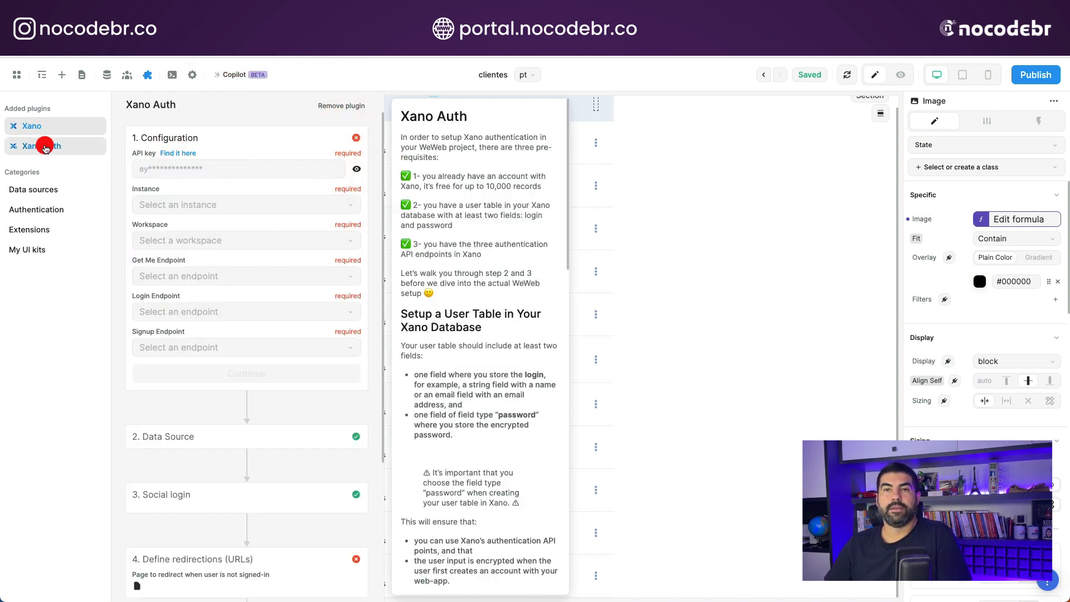
pyautogui.click(149, 166)
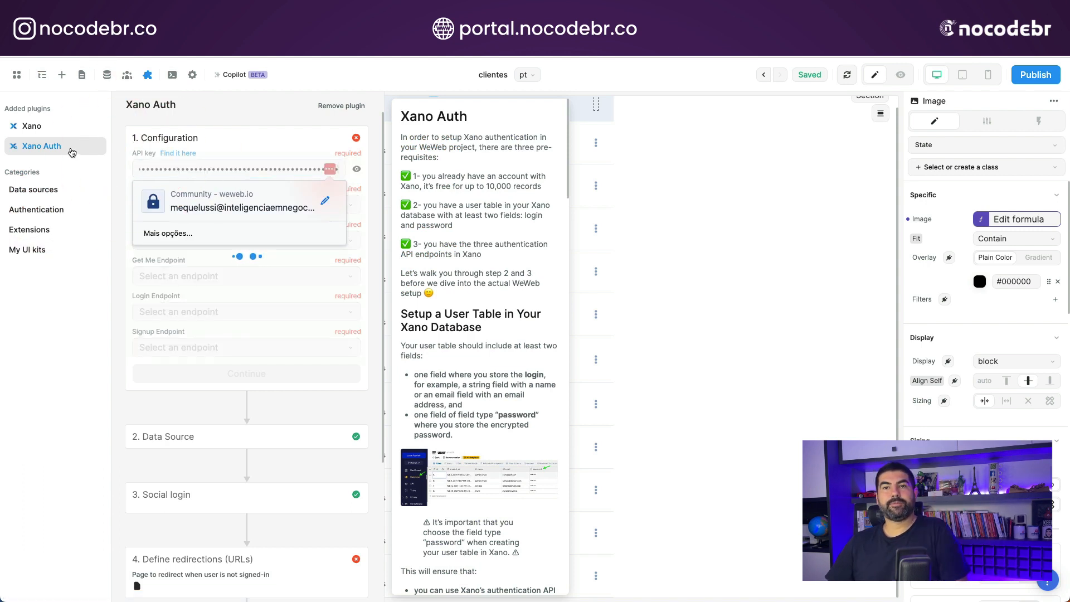
pyautogui.click(260, 149)
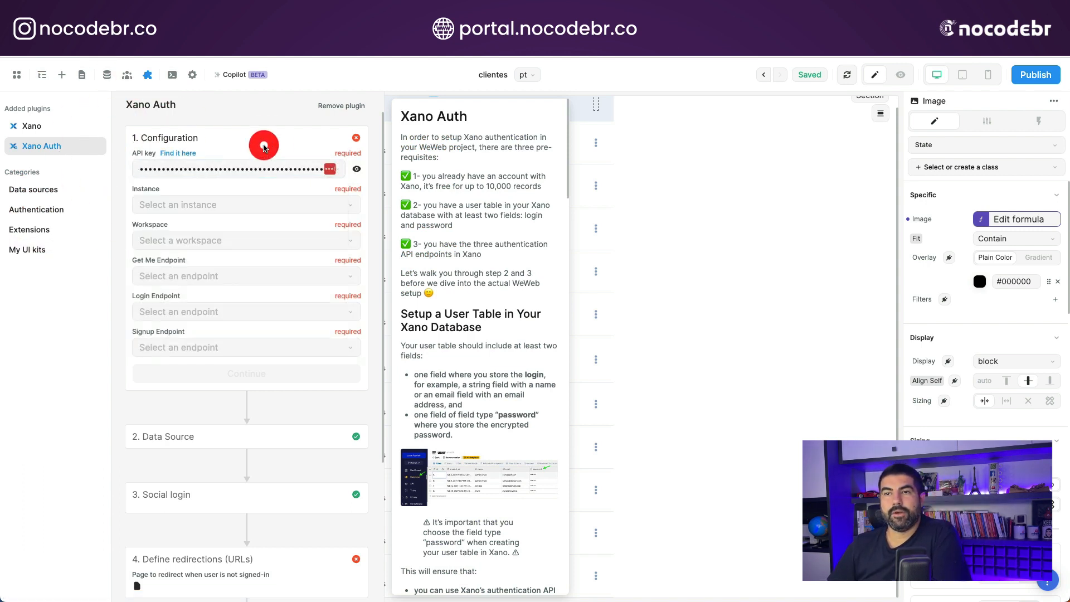
# - Set the Xano Auth instance to Free Instance and the workspace to NoCodeBR
pyautogui.click(190, 212)
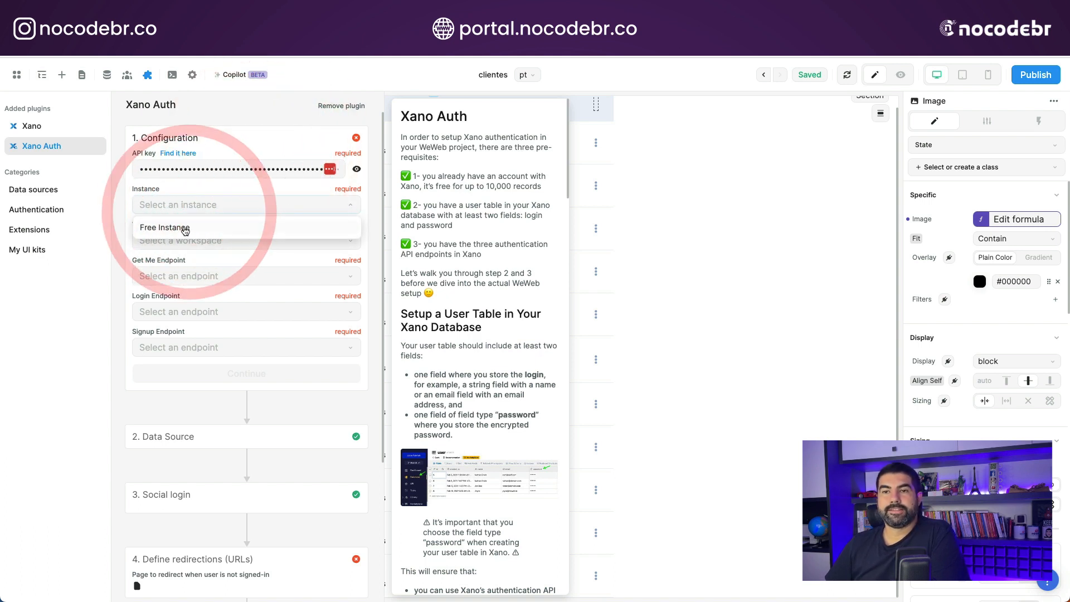
pyautogui.click(188, 226)
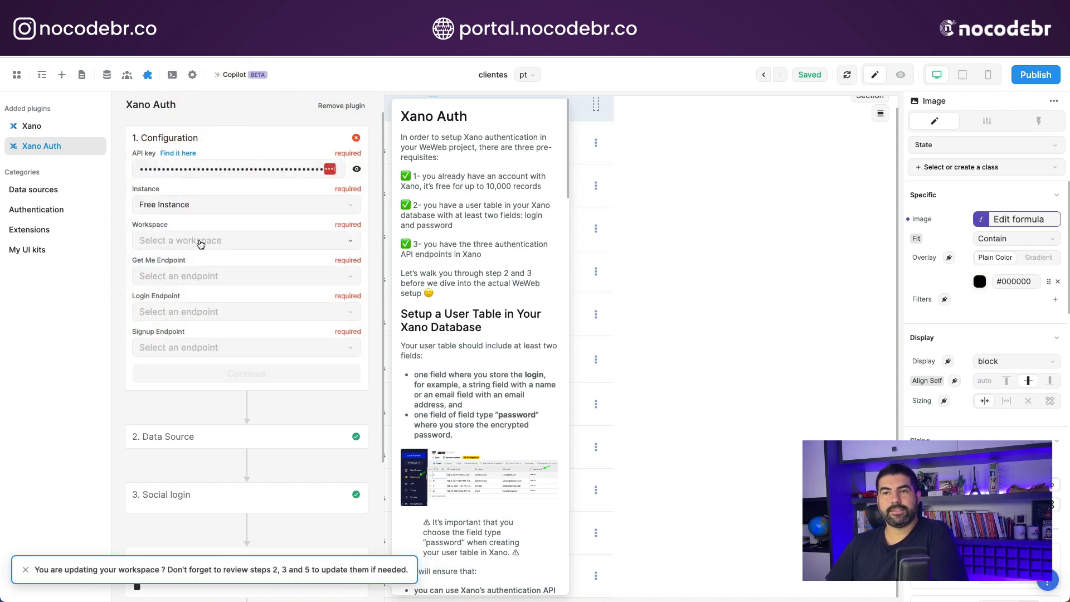
pyautogui.click(201, 240)
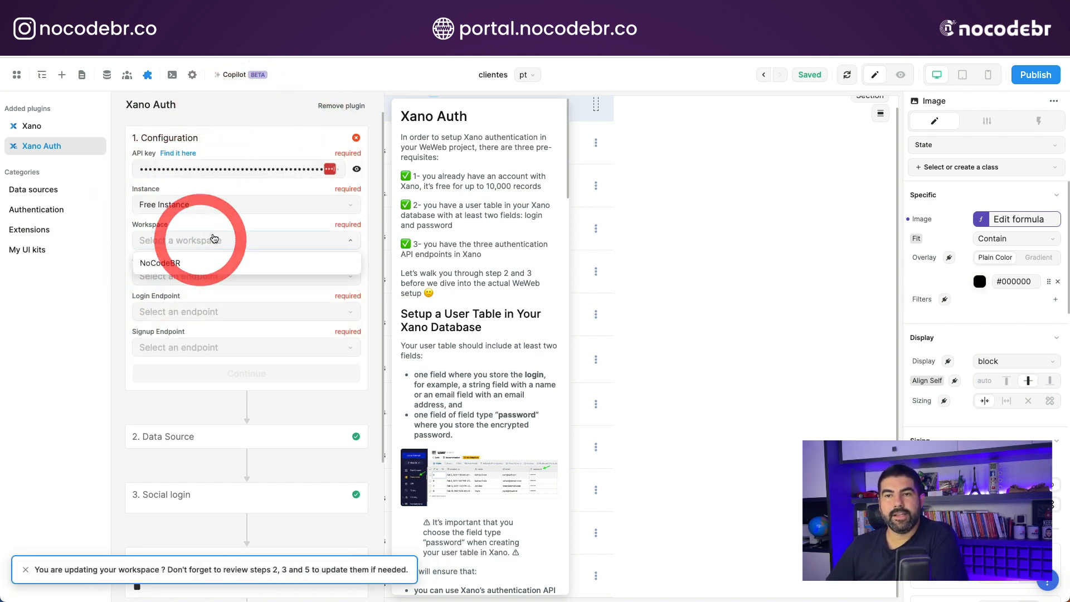
pyautogui.click(180, 265)
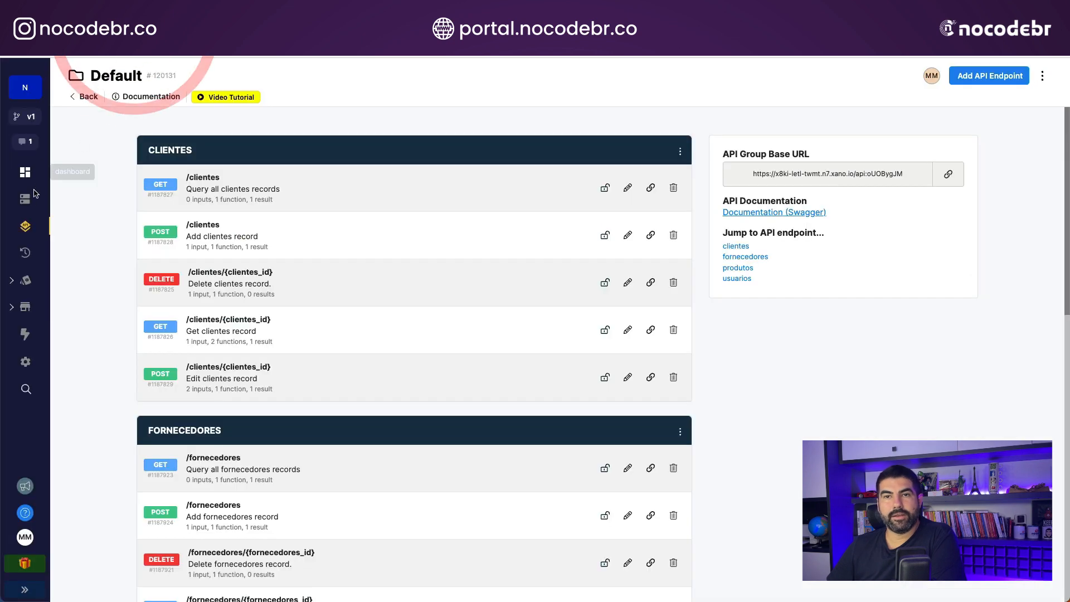
# - Switch to Xano to examine the endpoints in the Autenticação API group, and return to WeWeb
pyautogui.click(26, 225)
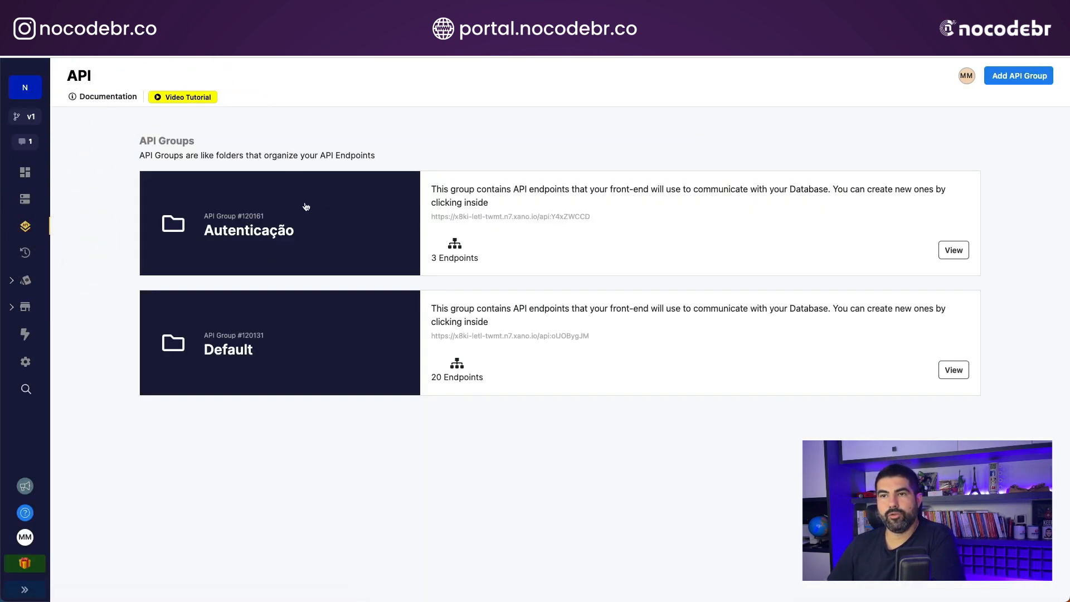
pyautogui.click(335, 215)
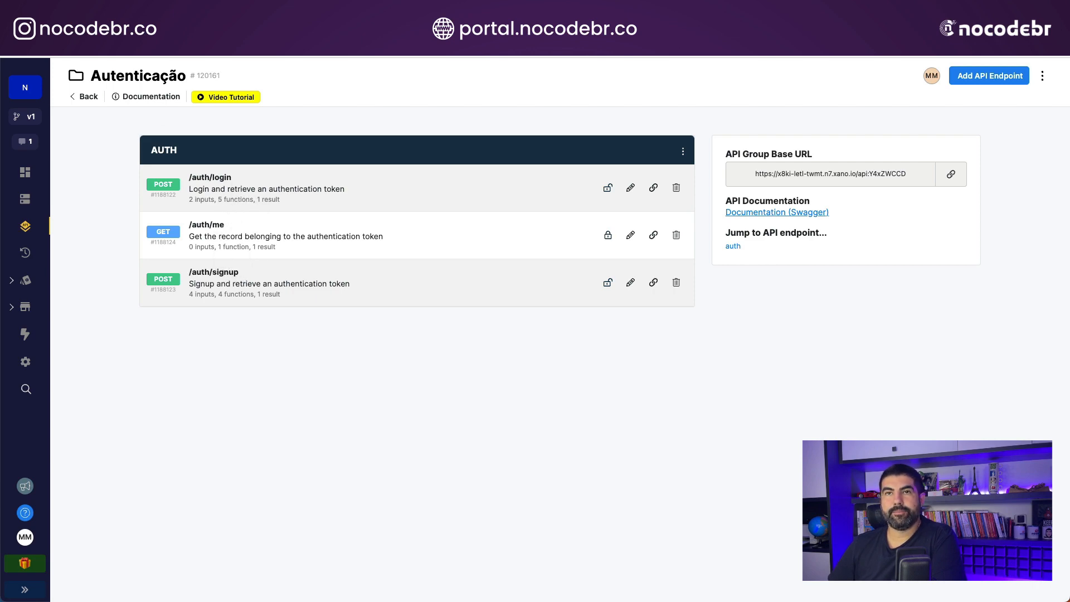
pyautogui.click(84, 38)
# - Assign GET /auth/me, POST /auth/login and POST /auth/signup as the Get Me, Login and Signup endpoints, and save the configuration
pyautogui.click(191, 273)
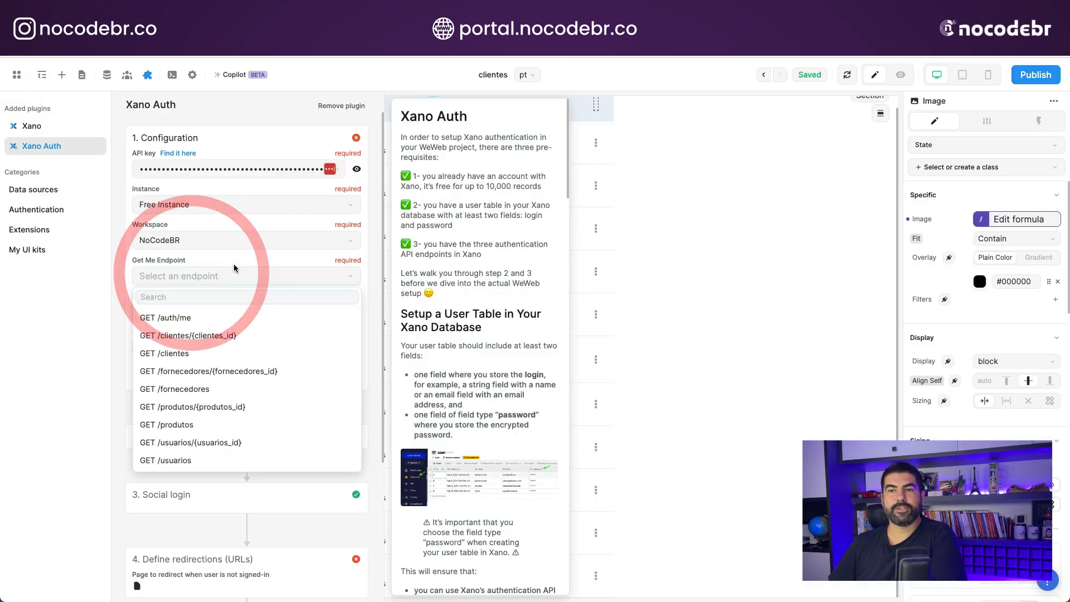
pyautogui.click(190, 318)
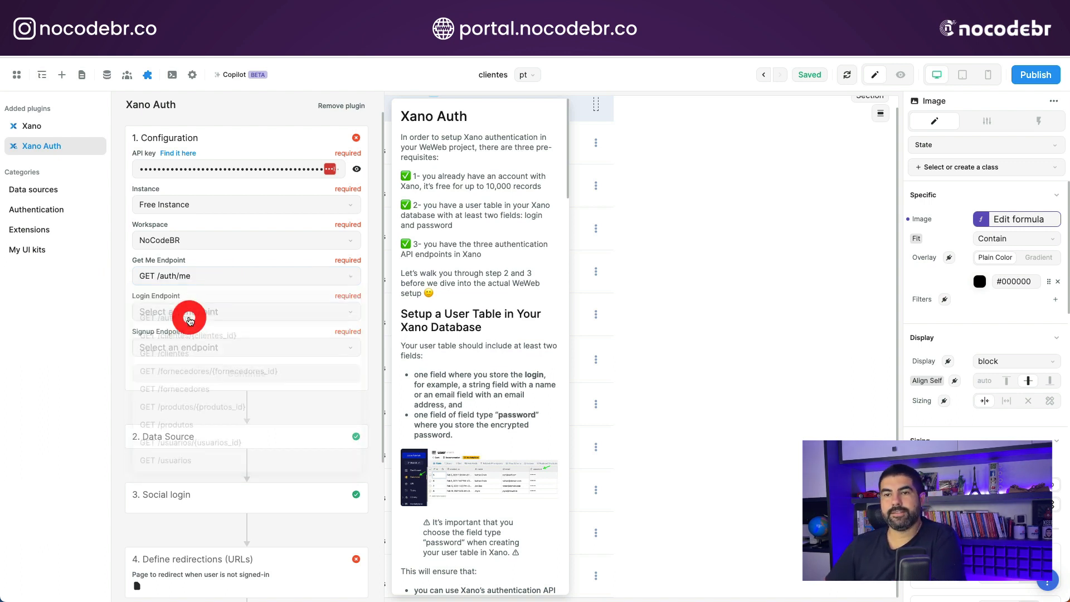
pyautogui.click(191, 312)
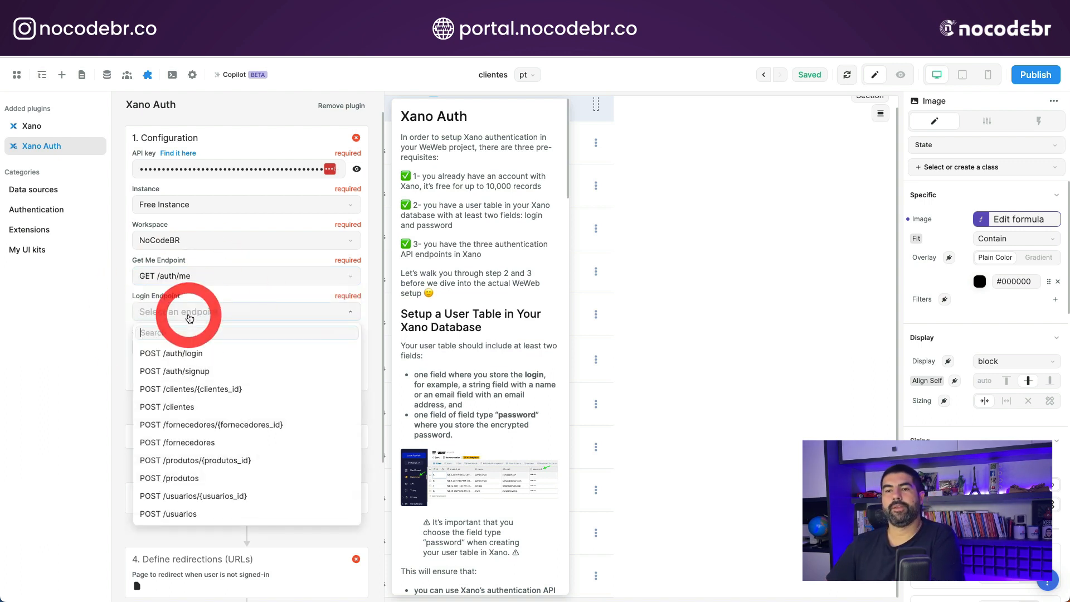
pyautogui.click(192, 354)
pyautogui.click(200, 348)
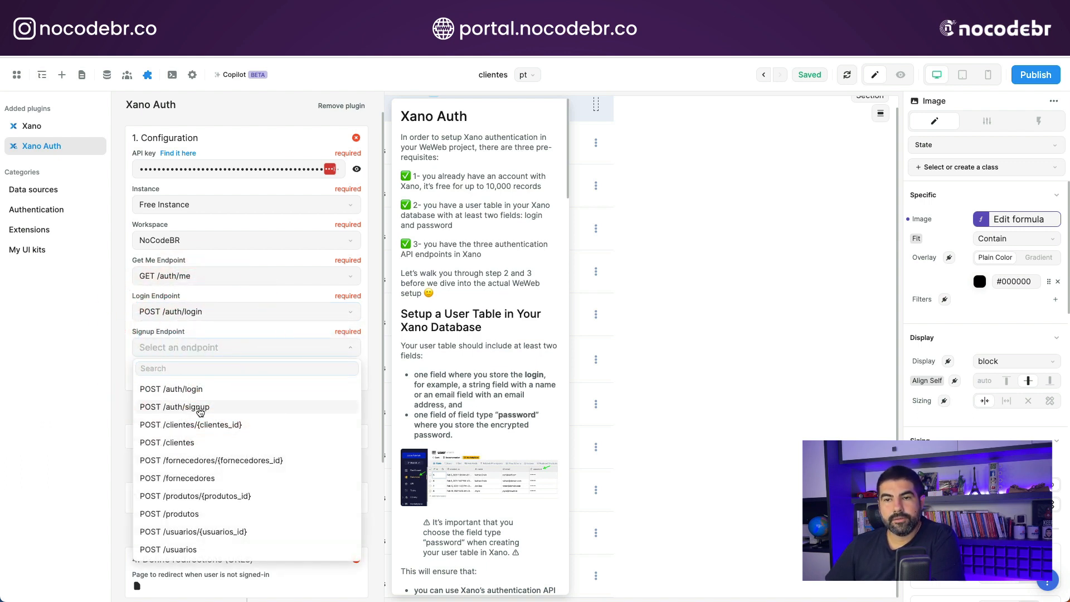
pyautogui.click(200, 407)
pyautogui.click(253, 371)
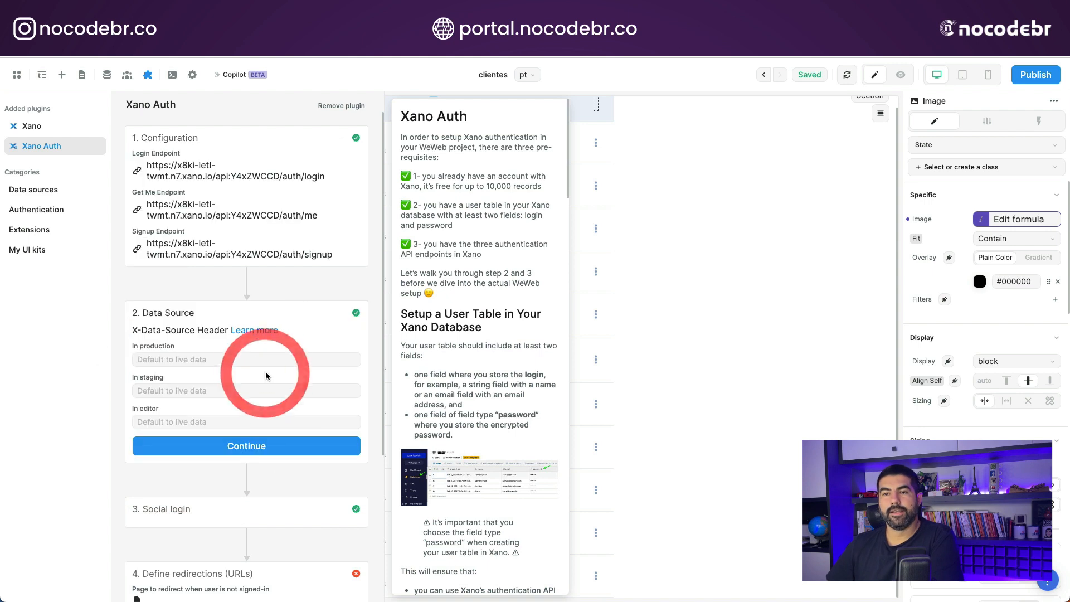
# - Dismiss the password manager's update prompt and set the production data source of Xano Auth to live
pyautogui.click(175, 359)
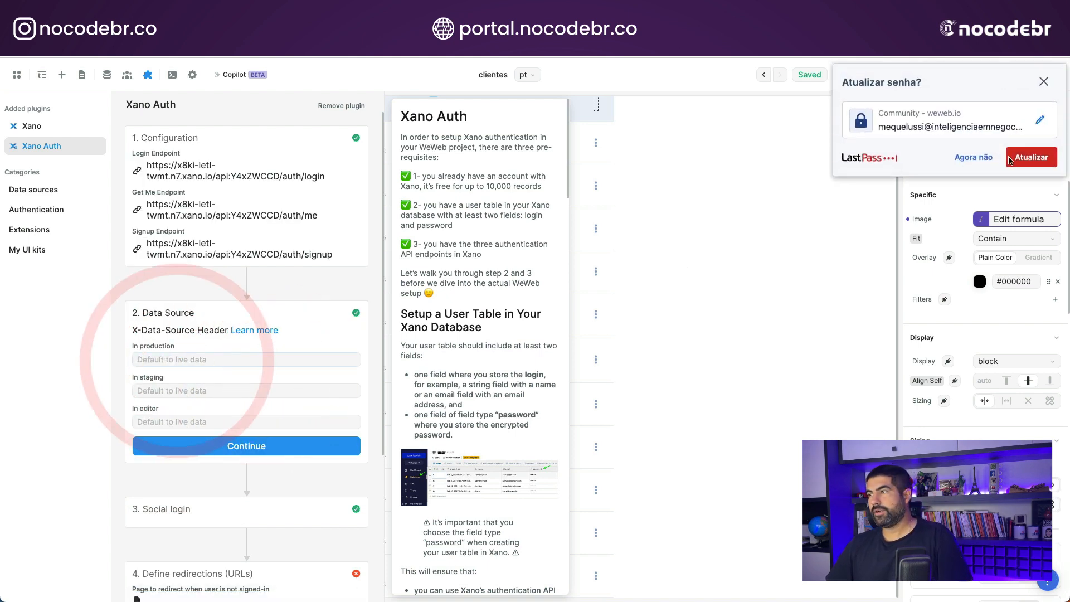
pyautogui.click(958, 160)
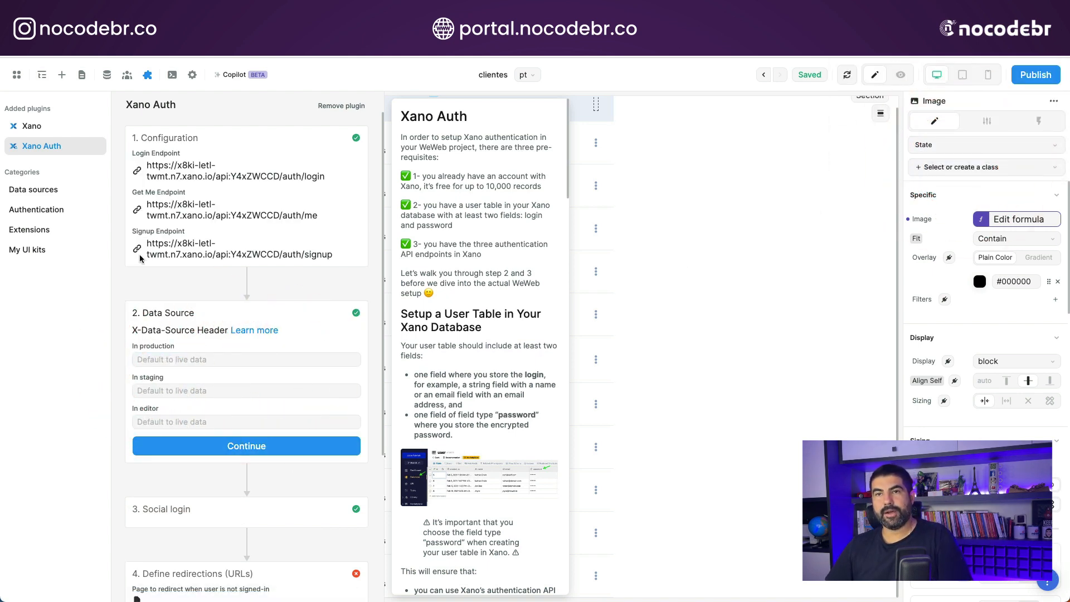
pyautogui.scroll(-1, 158, 267)
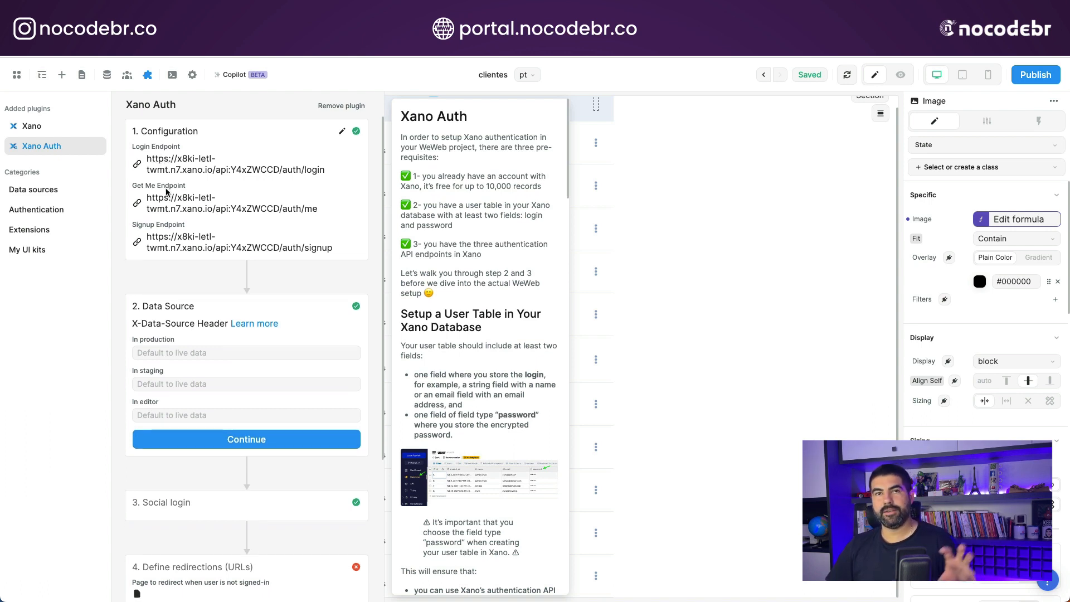
pyautogui.click(165, 351)
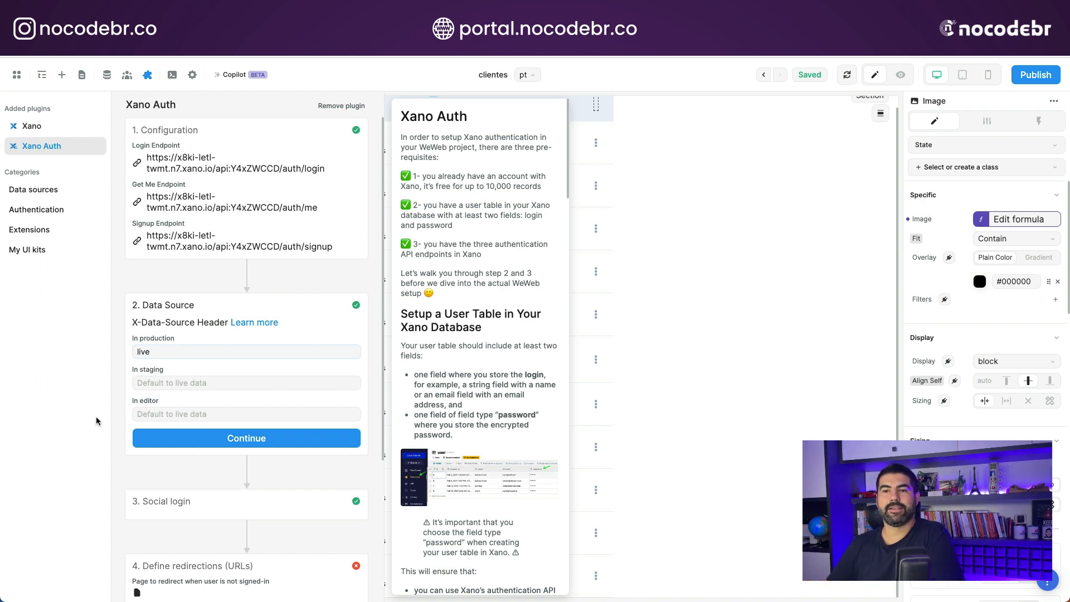
# - Set the staging and editor data sources to test
pyautogui.click(145, 384)
pyautogui.write('test')
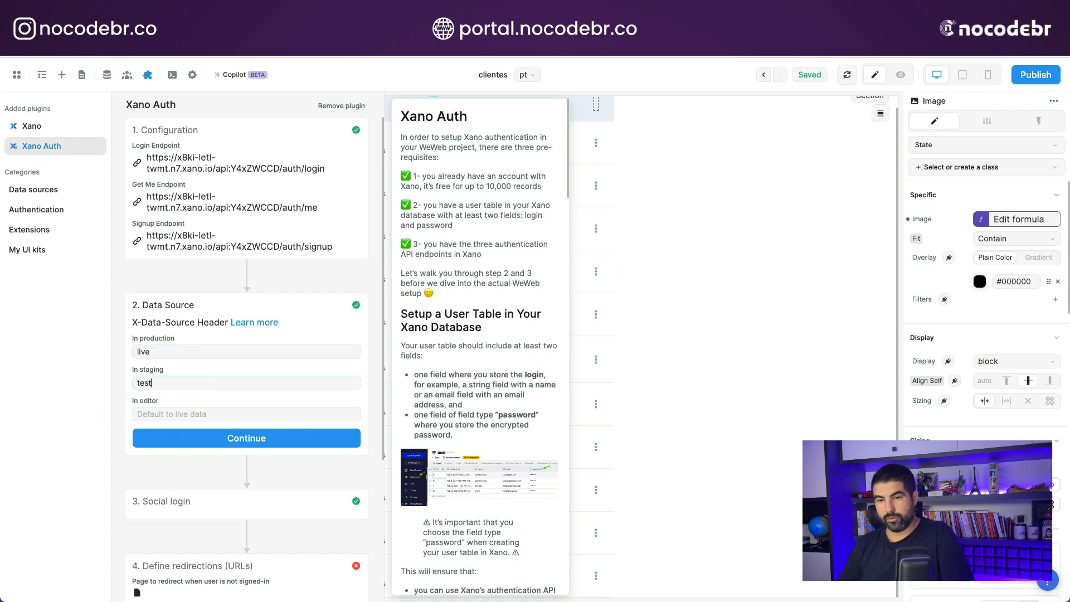
pyautogui.click(200, 415)
pyautogui.write('test')
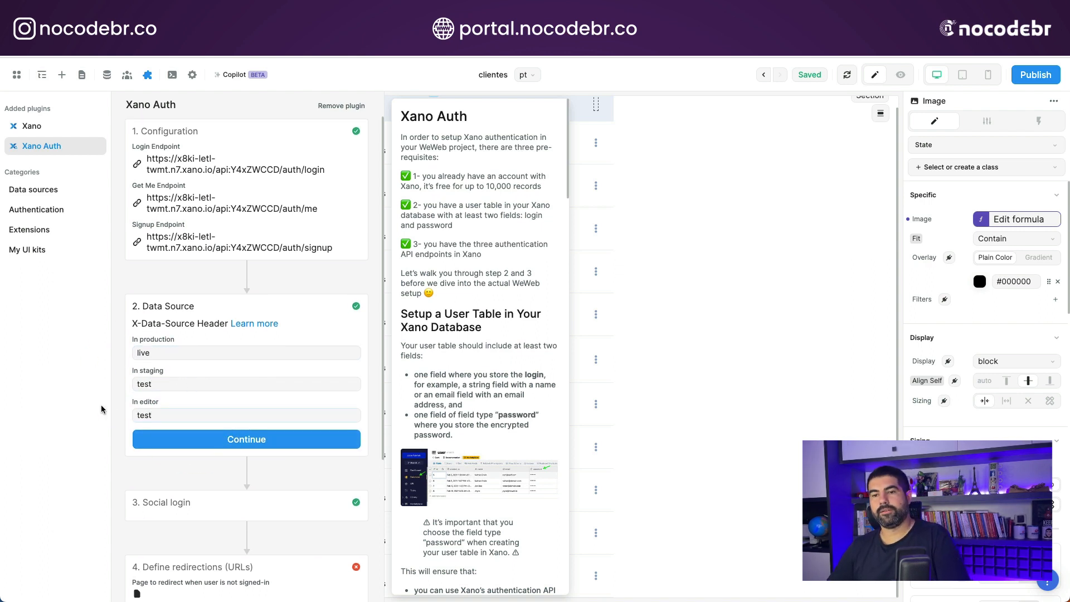
# - Replace the staging and editor data sources with live and save the data source settings
pyautogui.click(161, 386)
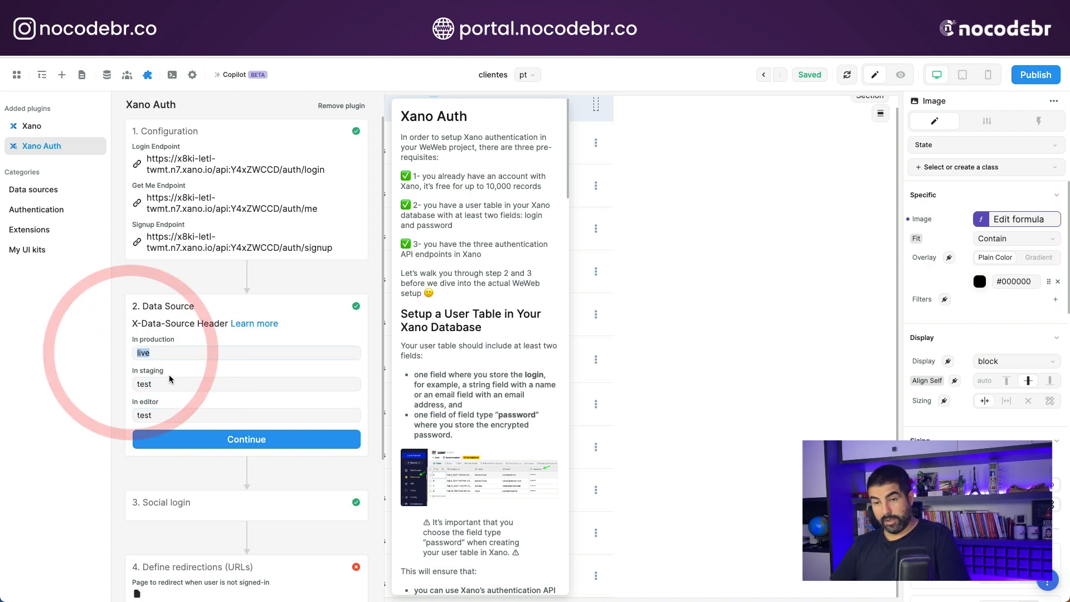
pyautogui.moveTo(162, 385); pyautogui.dragTo(116, 383)
pyautogui.write('live')
pyautogui.moveTo(182, 415); pyautogui.dragTo(117, 409)
pyautogui.write('live')
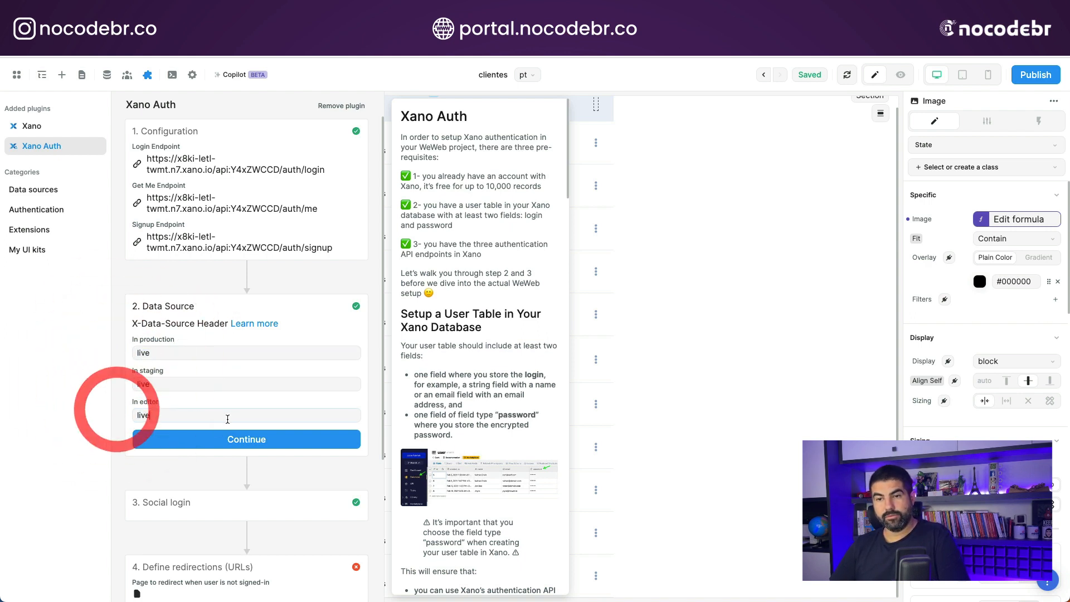
pyautogui.click(241, 440)
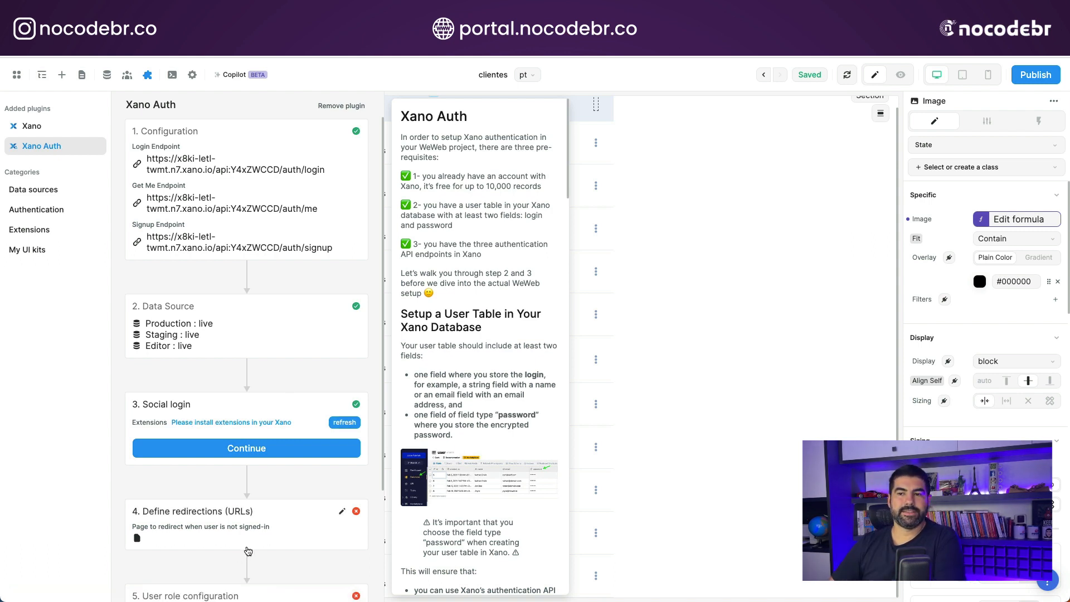
# - Pass over the social login setup and make Login the redirect page for users who are not signed in
pyautogui.click(275, 448)
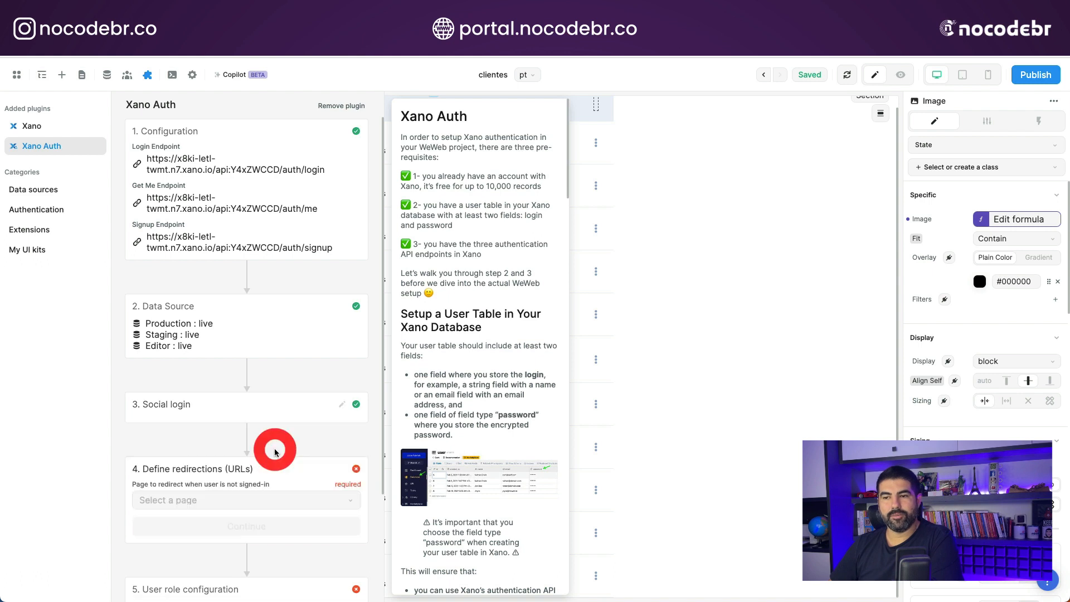
pyautogui.click(195, 502)
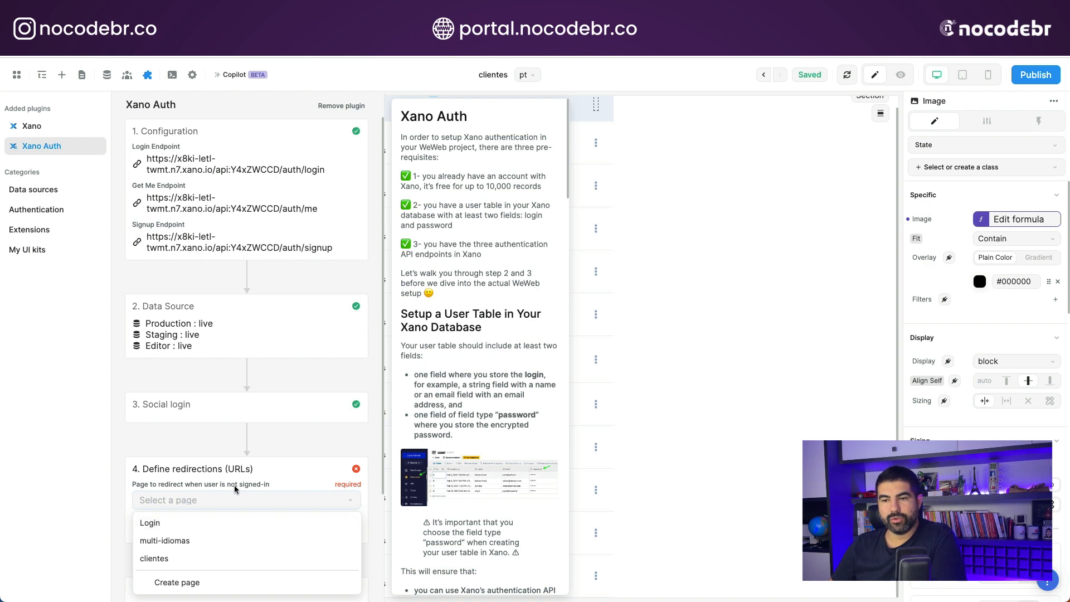
pyautogui.click(167, 524)
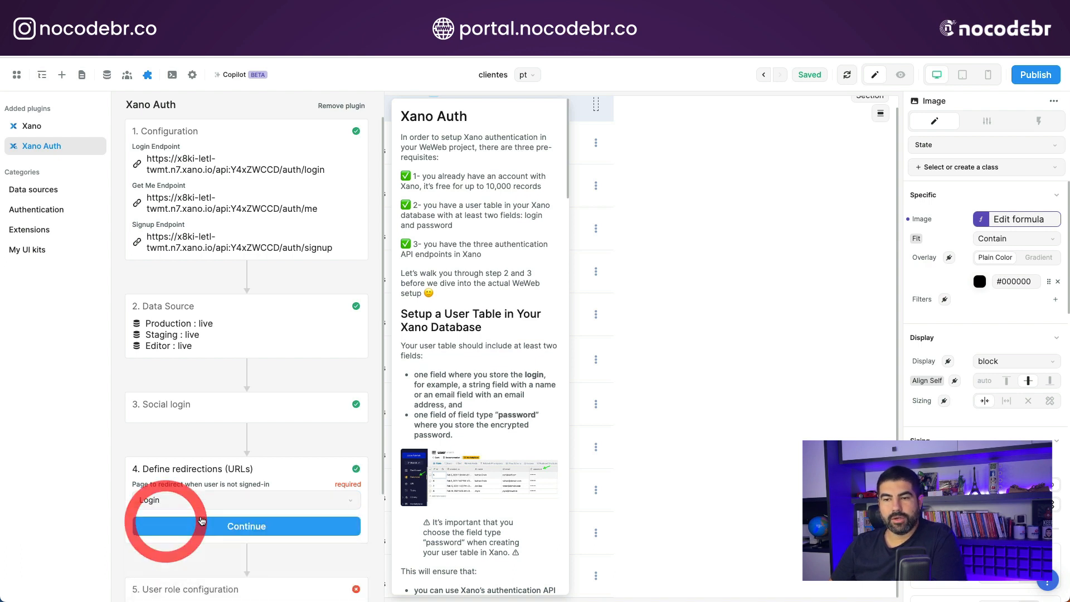
pyautogui.click(251, 530)
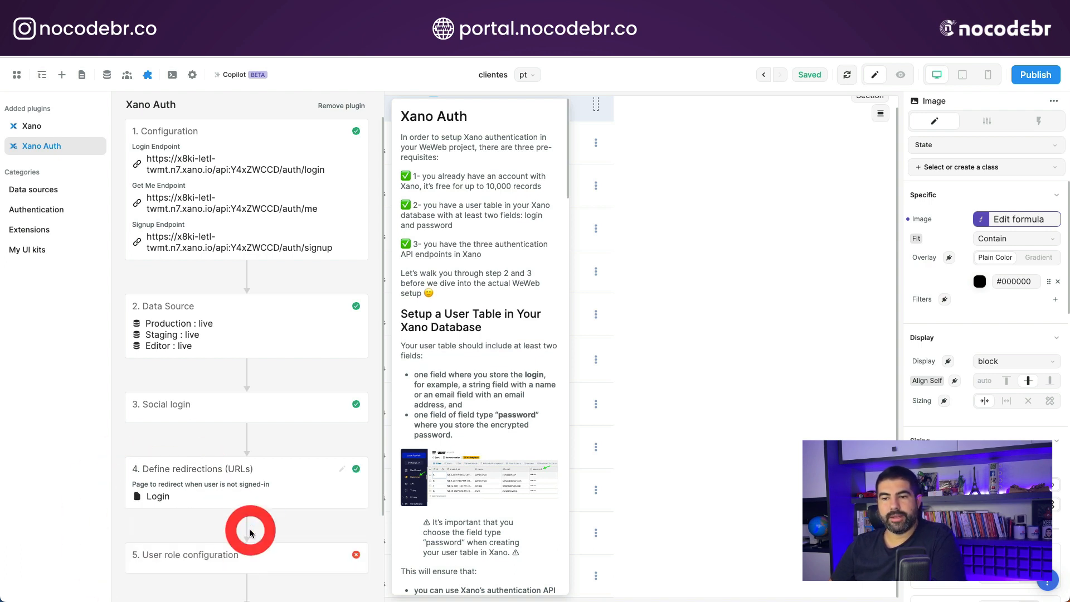
# - Enter admin and then user as the role key in the user role configuration
pyautogui.click(178, 389)
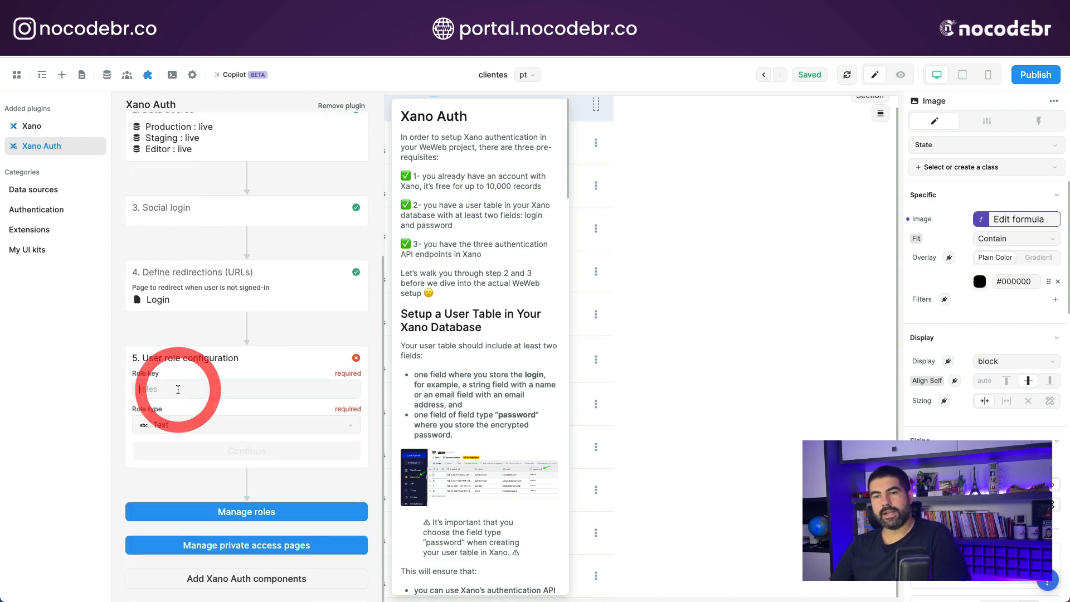
pyautogui.write('admin')
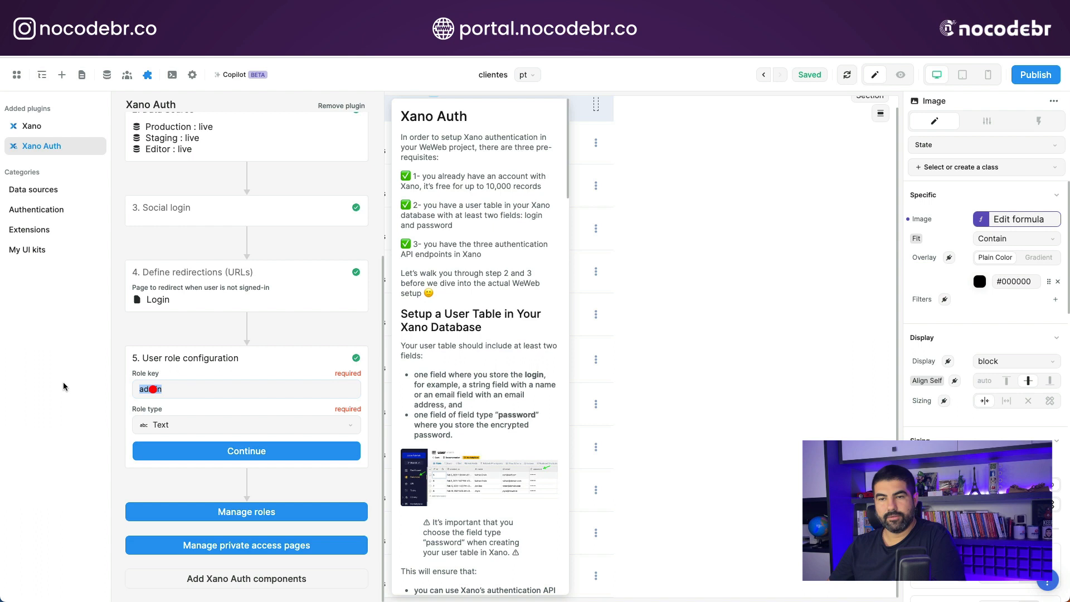
pyautogui.click(64, 387)
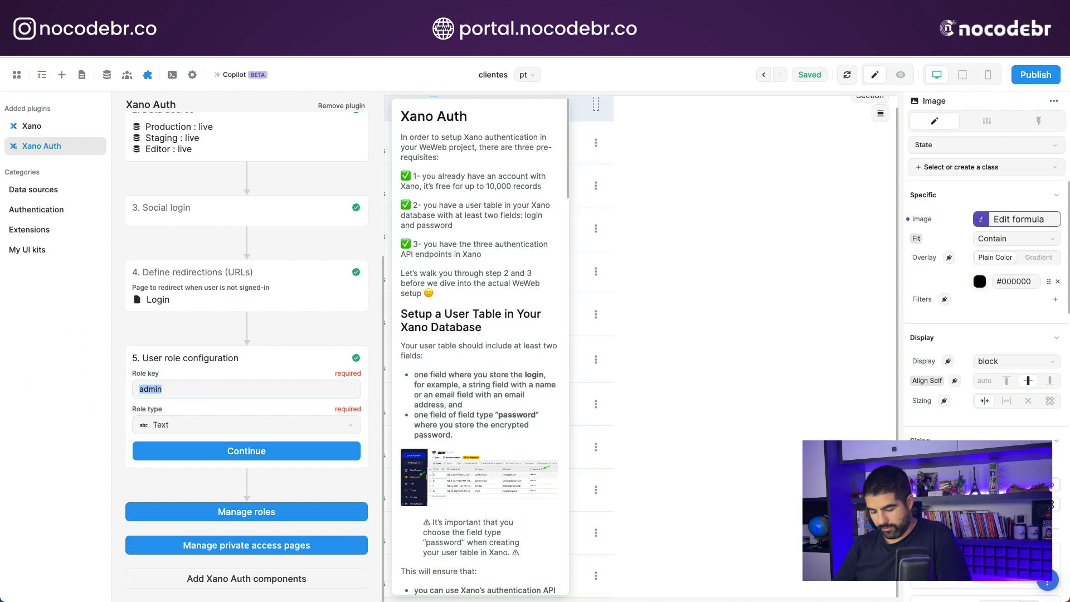
pyautogui.write('user')
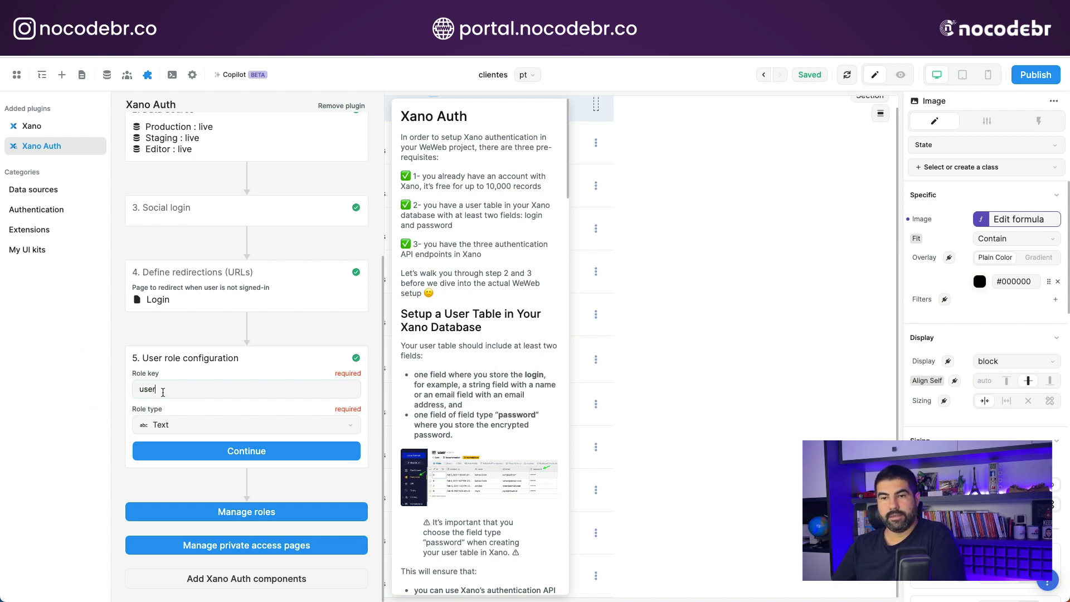
# - Set the role key to role and save the user role configuration with the Text role type
pyautogui.moveTo(163, 392); pyautogui.dragTo(78, 387)
pyautogui.write('role')
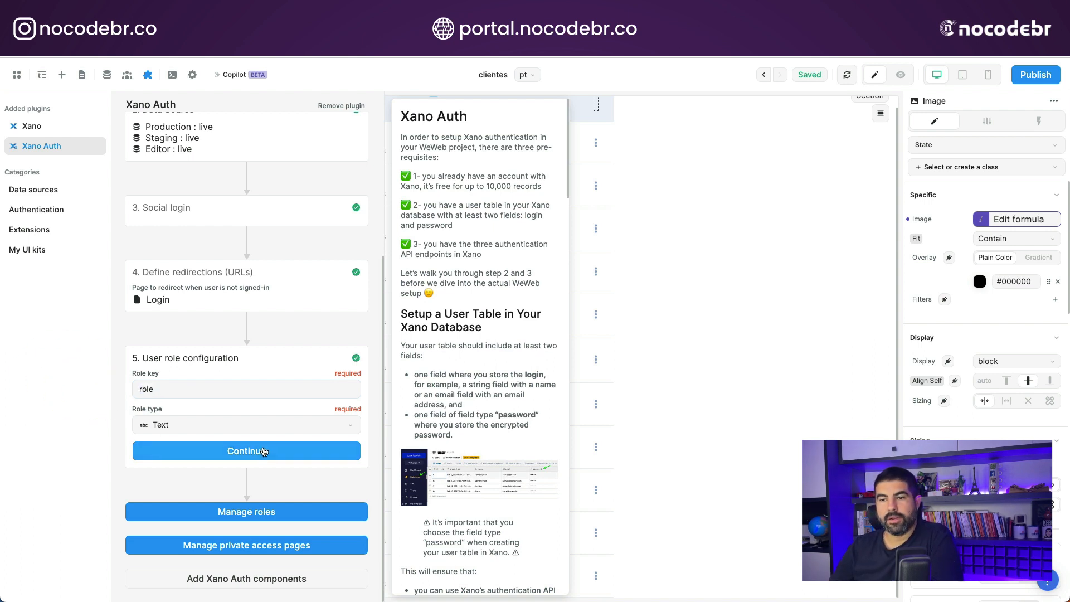
pyautogui.click(261, 453)
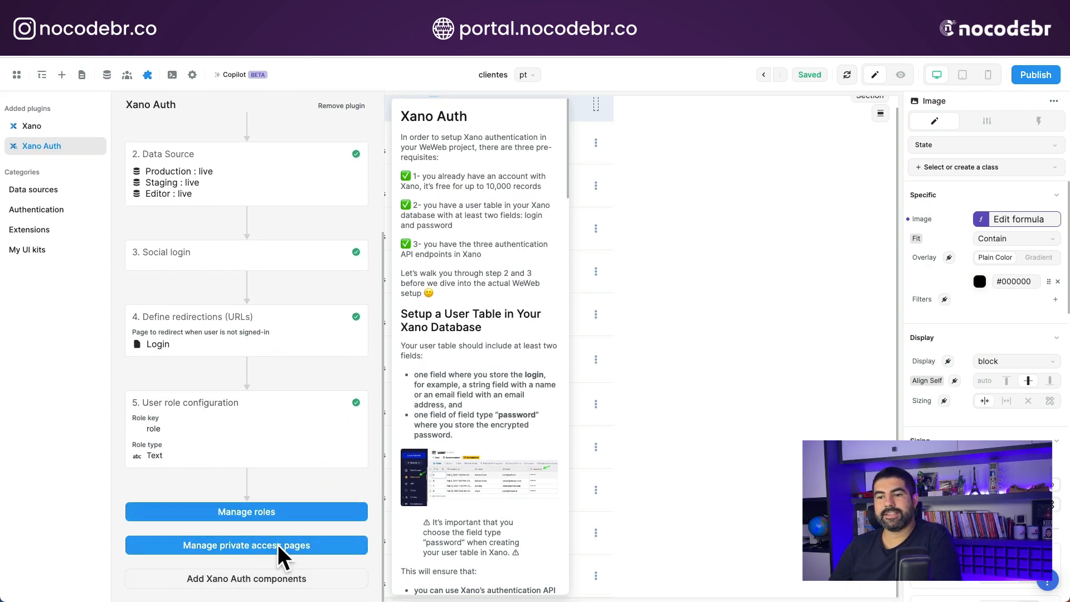
pyautogui.click(258, 511)
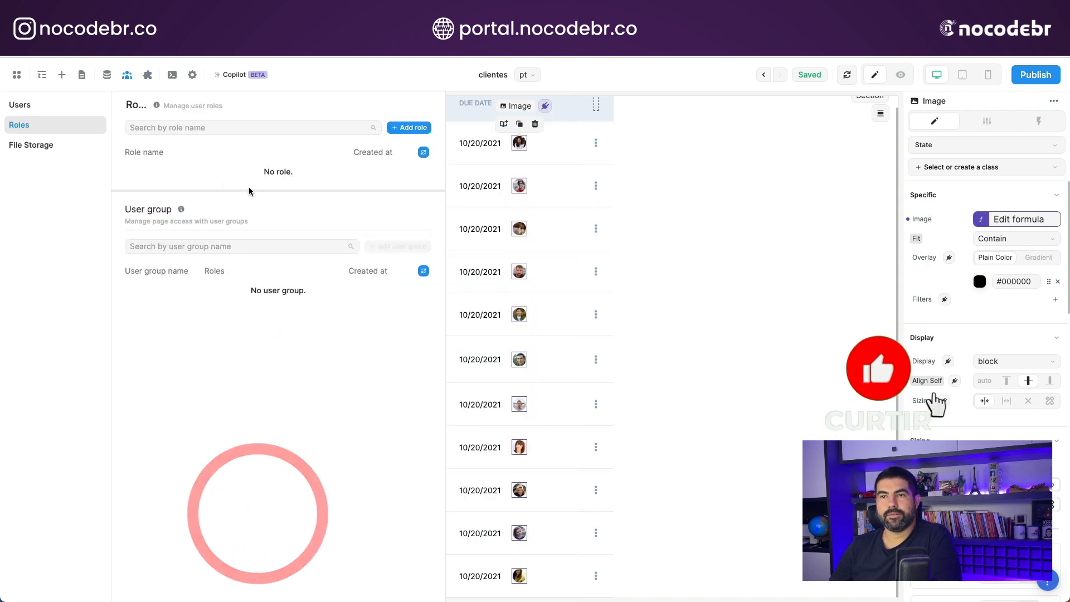
pyautogui.click(107, 75)
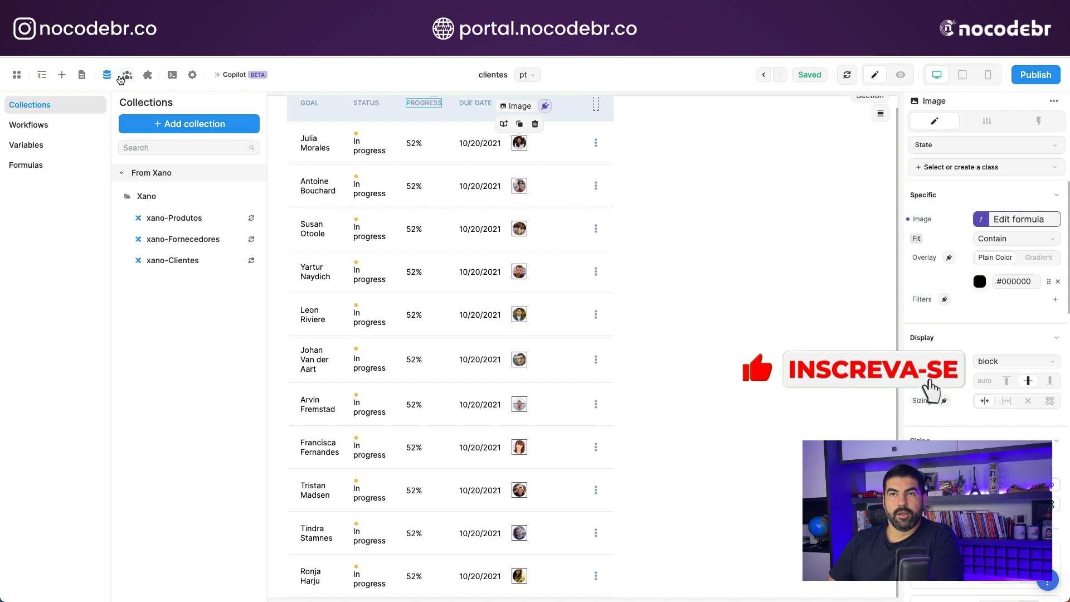
pyautogui.click(107, 76)
# - Open the Login page and add the ready-made Sign in authentication section above the existing Login section
pyautogui.click(82, 76)
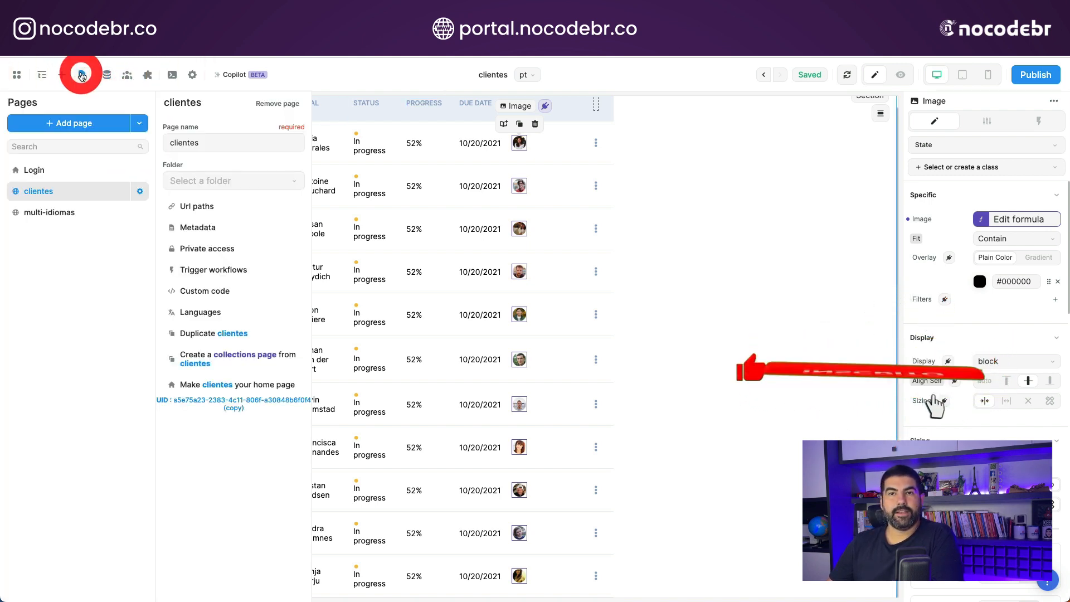
pyautogui.click(42, 170)
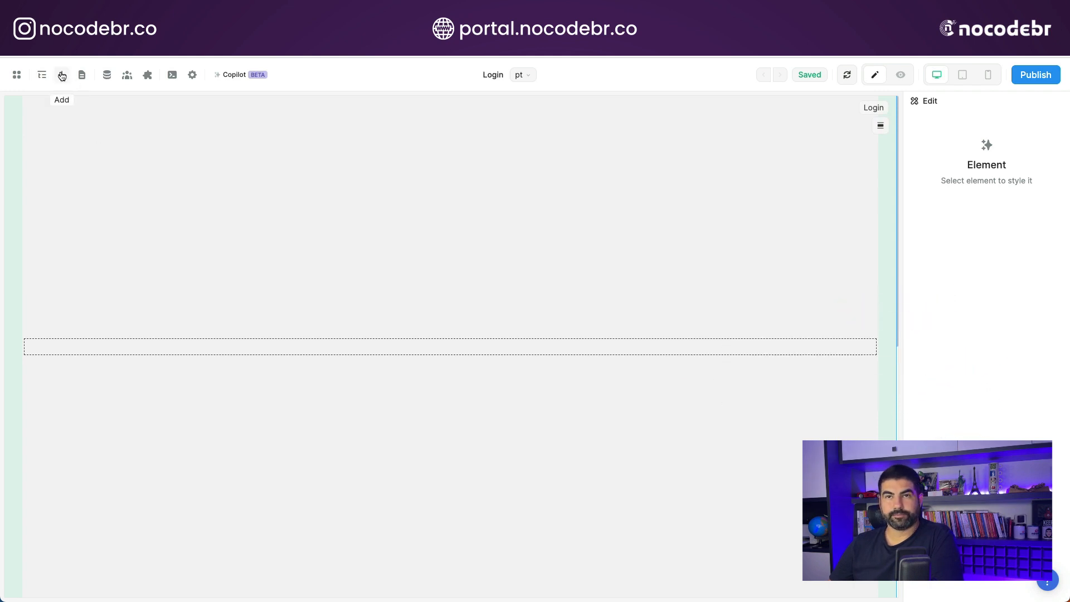
pyautogui.click(62, 75)
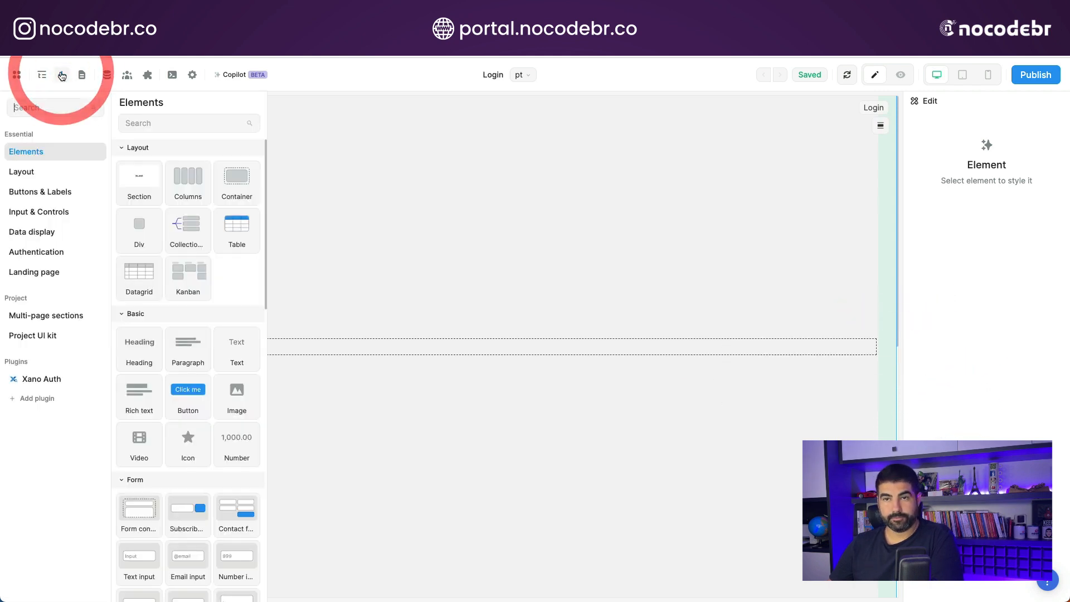
pyautogui.click(37, 252)
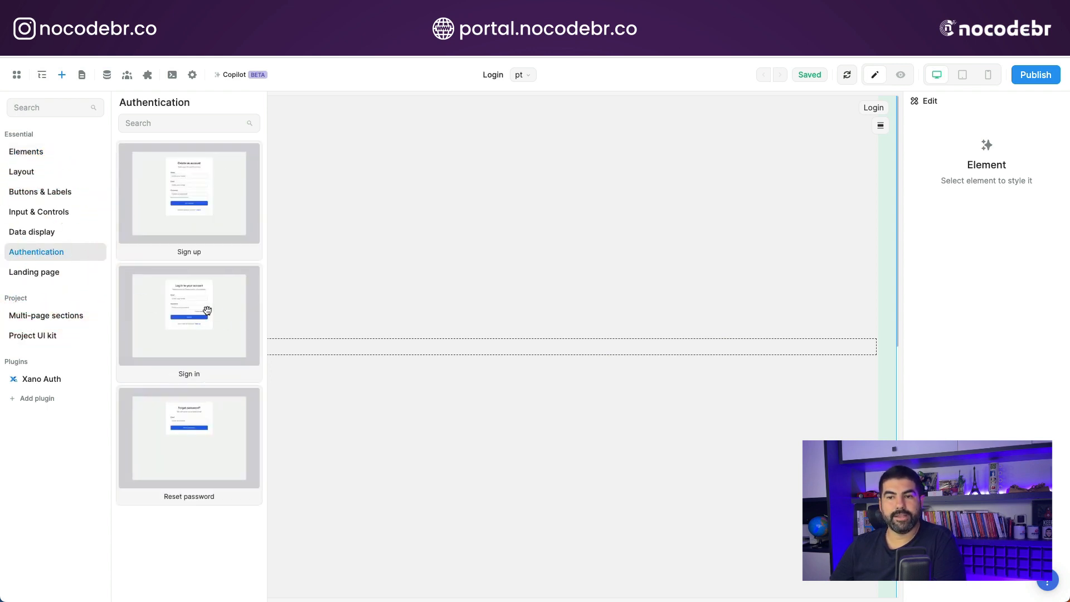
pyautogui.moveTo(184, 303); pyautogui.dragTo(394, 347)
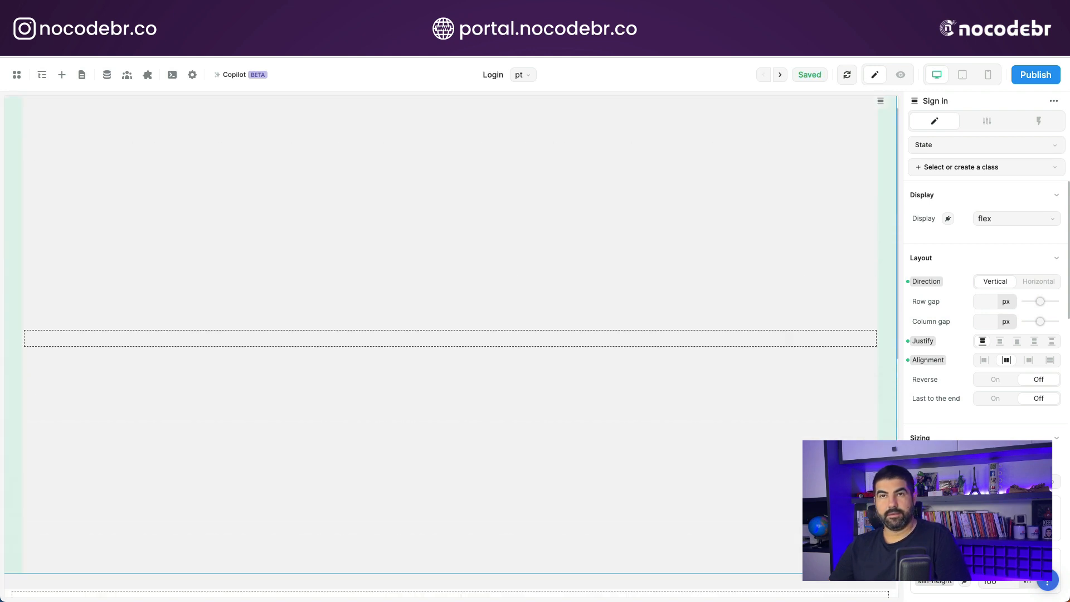
pyautogui.click(59, 75)
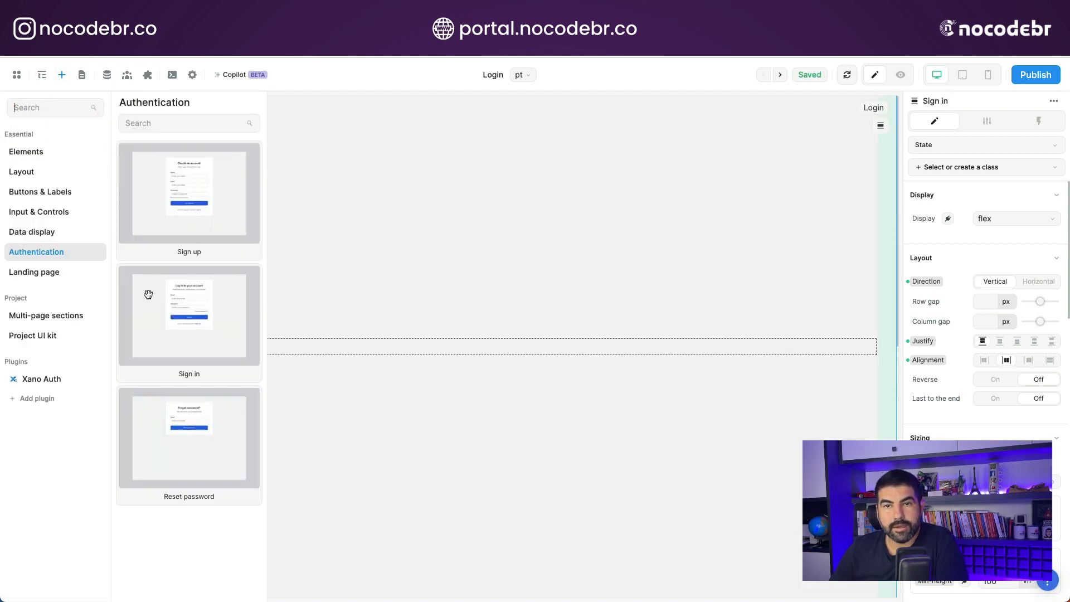
pyautogui.moveTo(167, 301); pyautogui.dragTo(330, 156)
pyautogui.click(758, 234)
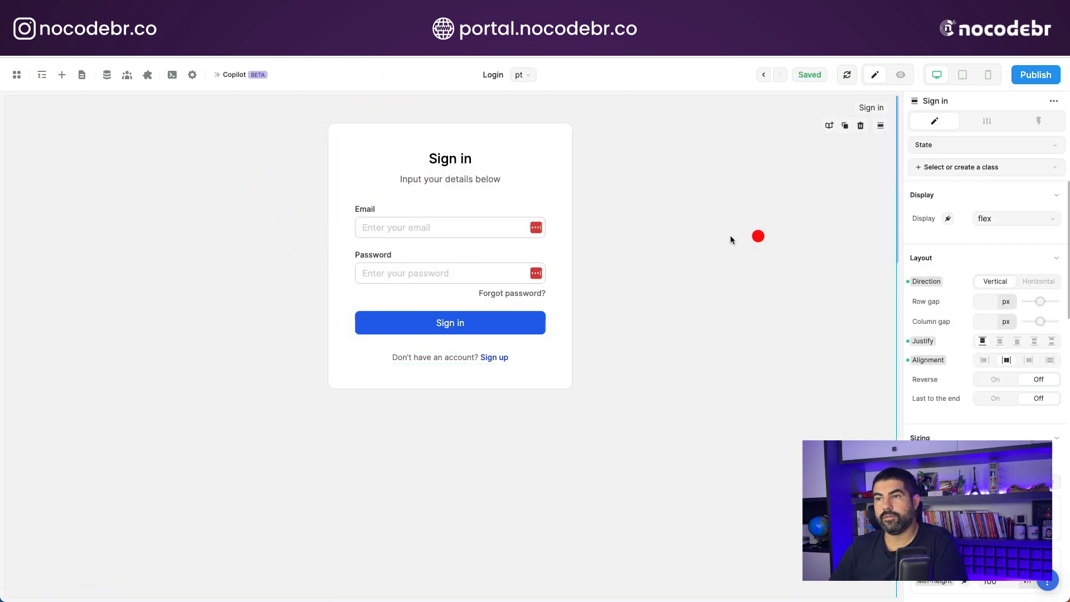
pyautogui.click(558, 157)
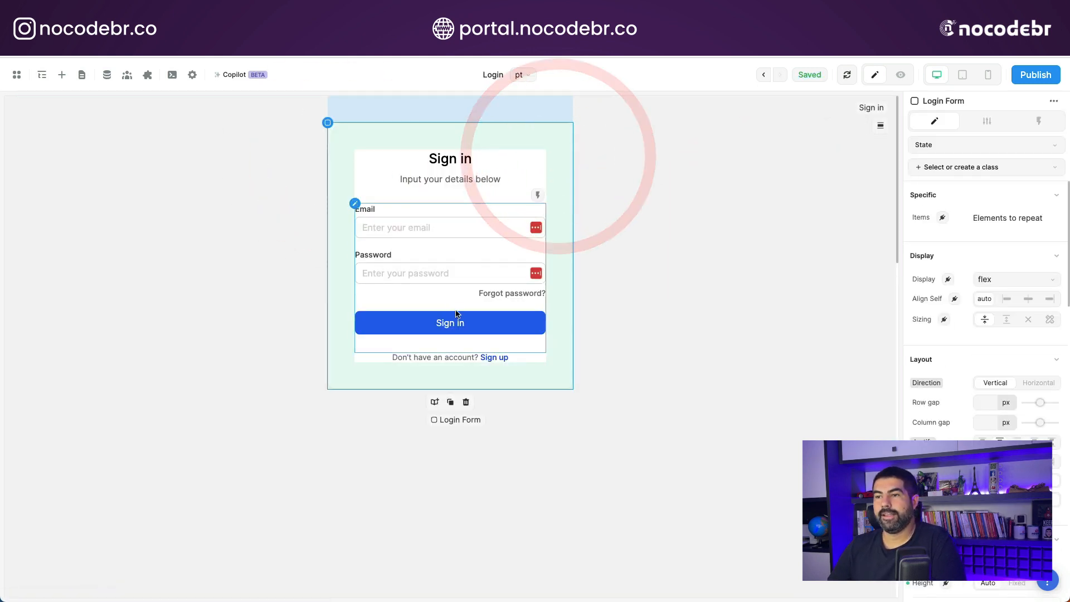
pyautogui.click(685, 217)
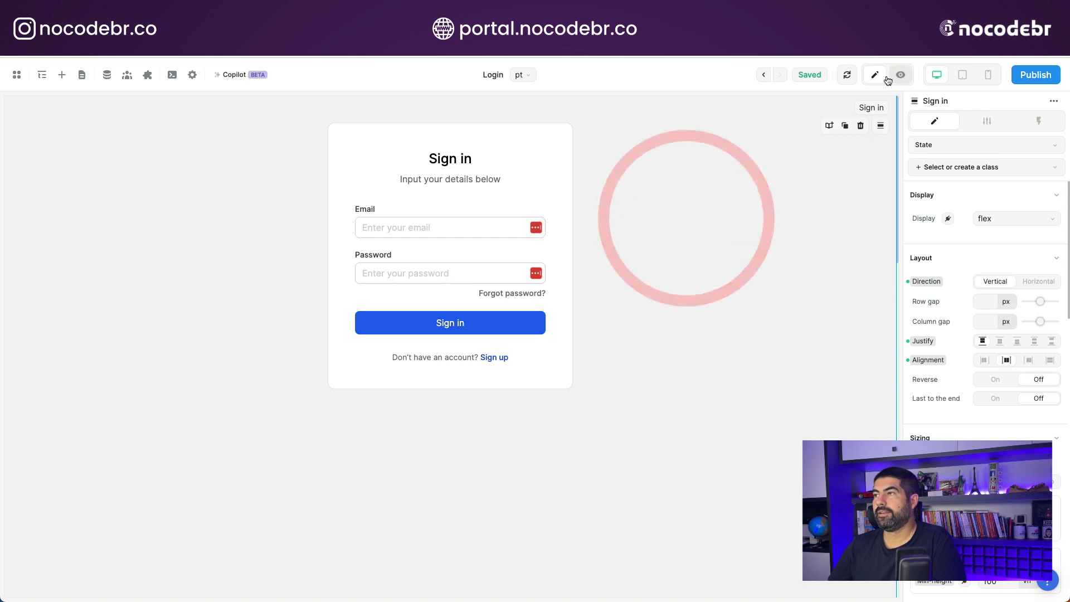
pyautogui.click(509, 326)
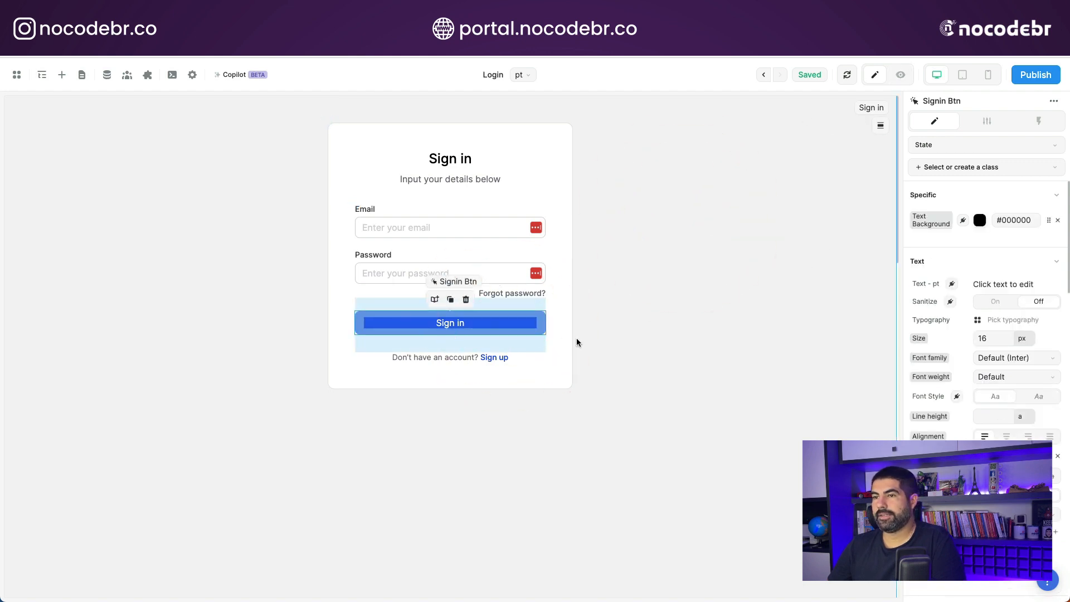
pyautogui.click(551, 243)
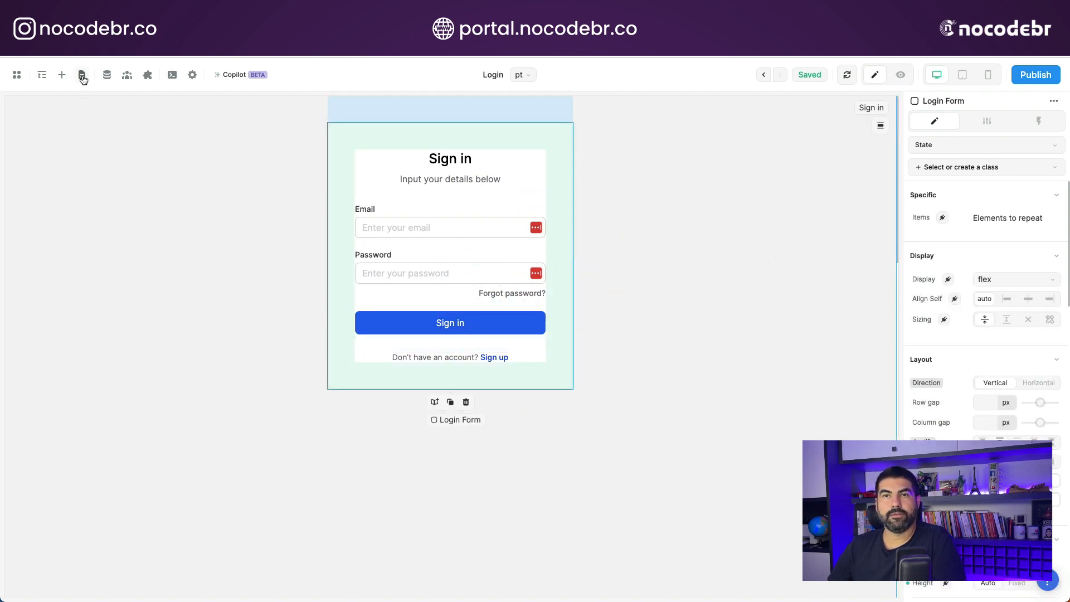
# - Select the Form Container inside the Login Form and open its Sign in workflow for editing
pyautogui.click(43, 78)
pyautogui.click(67, 236)
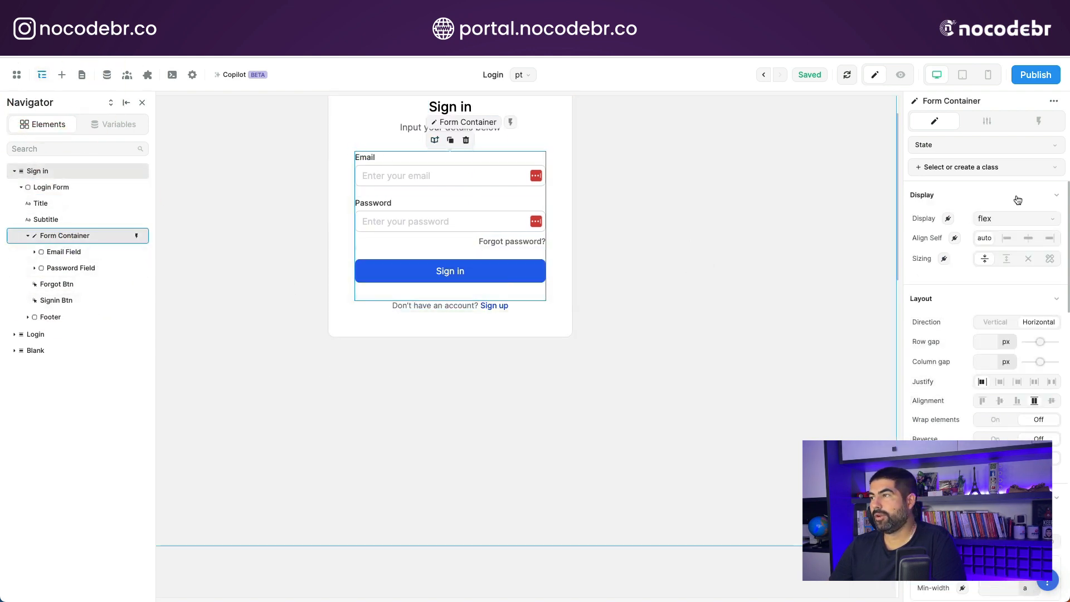
pyautogui.click(1039, 121)
pyautogui.click(944, 193)
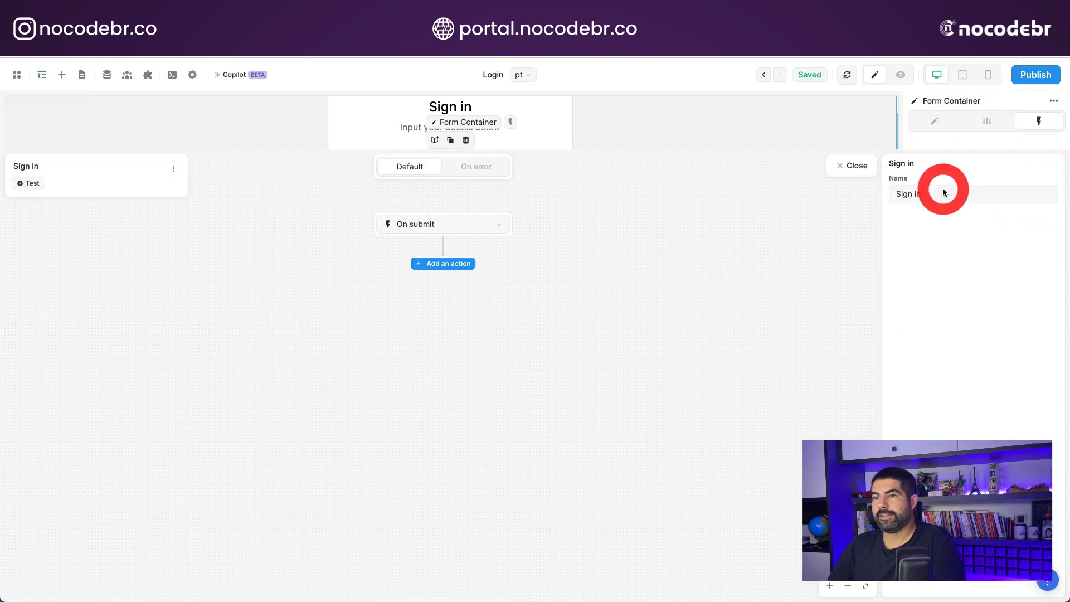
# - Add a Xano Auth Login action to the On submit trigger of the Sign in workflow
pyautogui.click(449, 207)
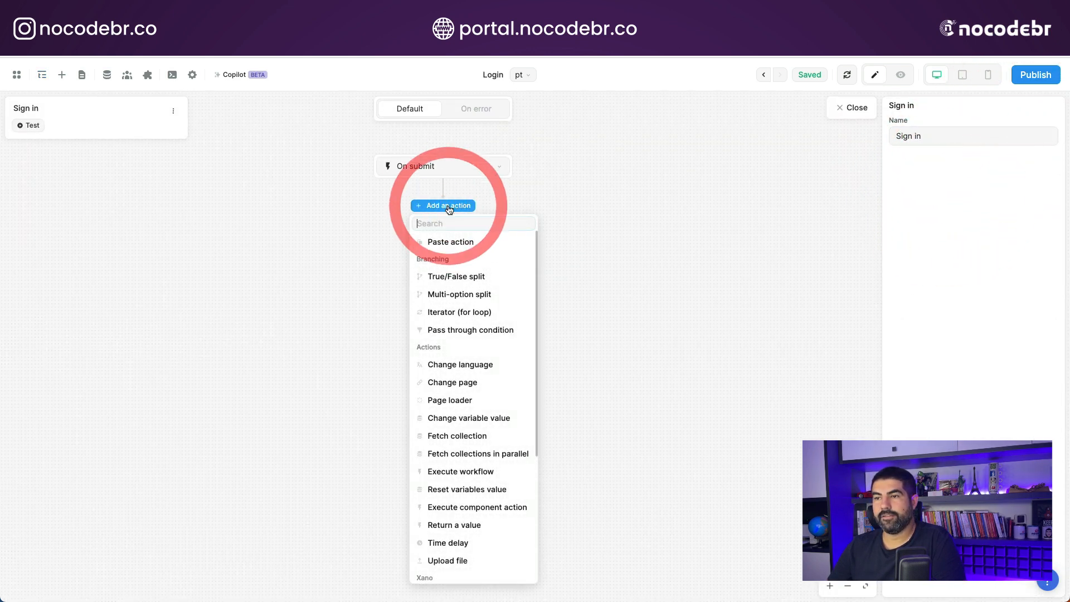
pyautogui.scroll(-3, 441, 359)
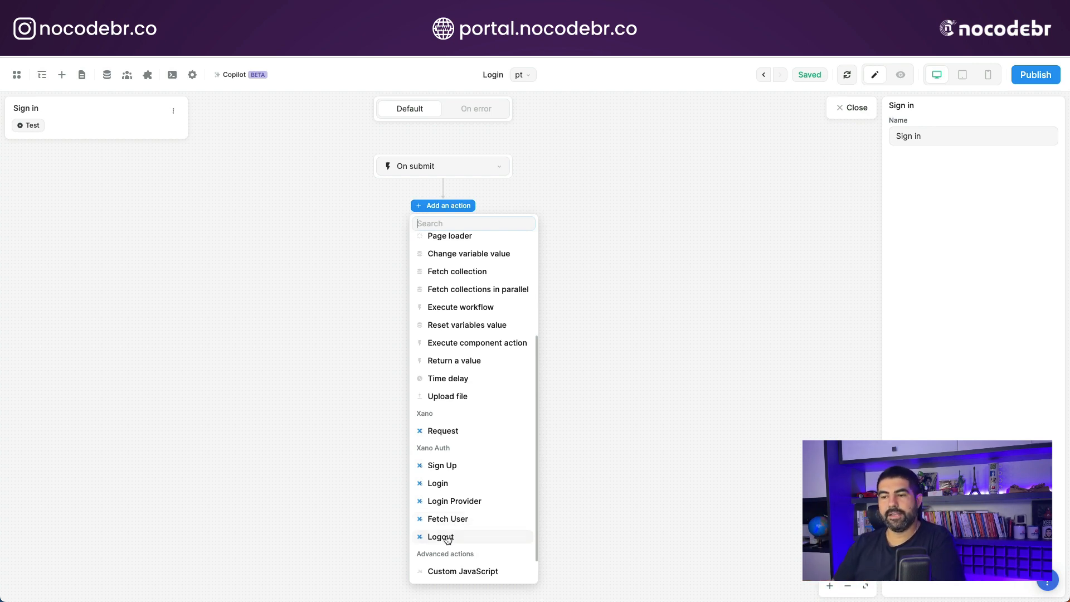
pyautogui.click(448, 483)
pyautogui.click(413, 225)
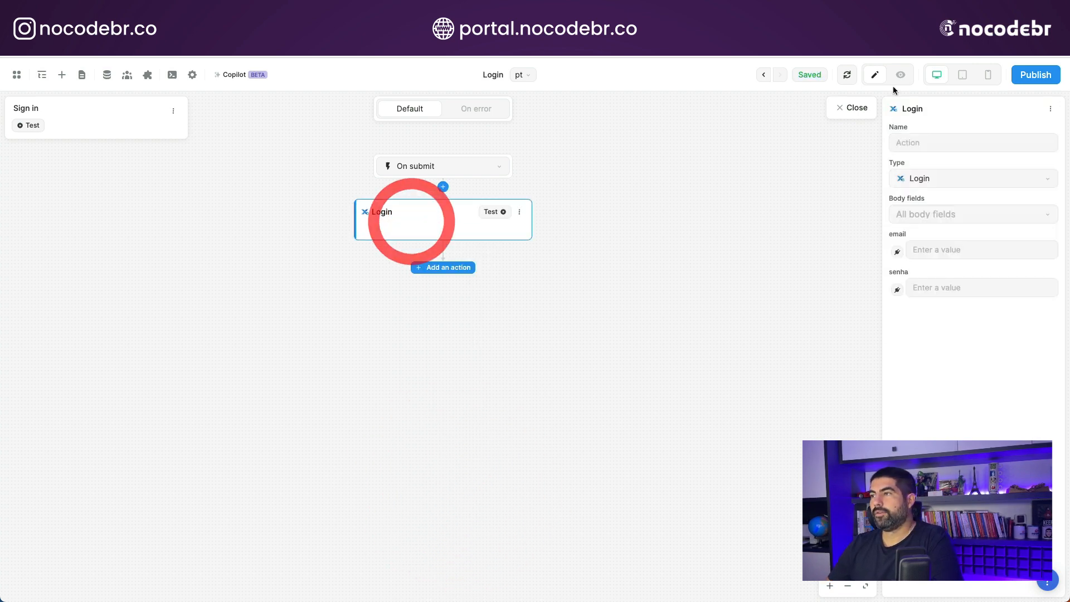
# - Include email and senha as the body fields of the Login action
pyautogui.click(937, 215)
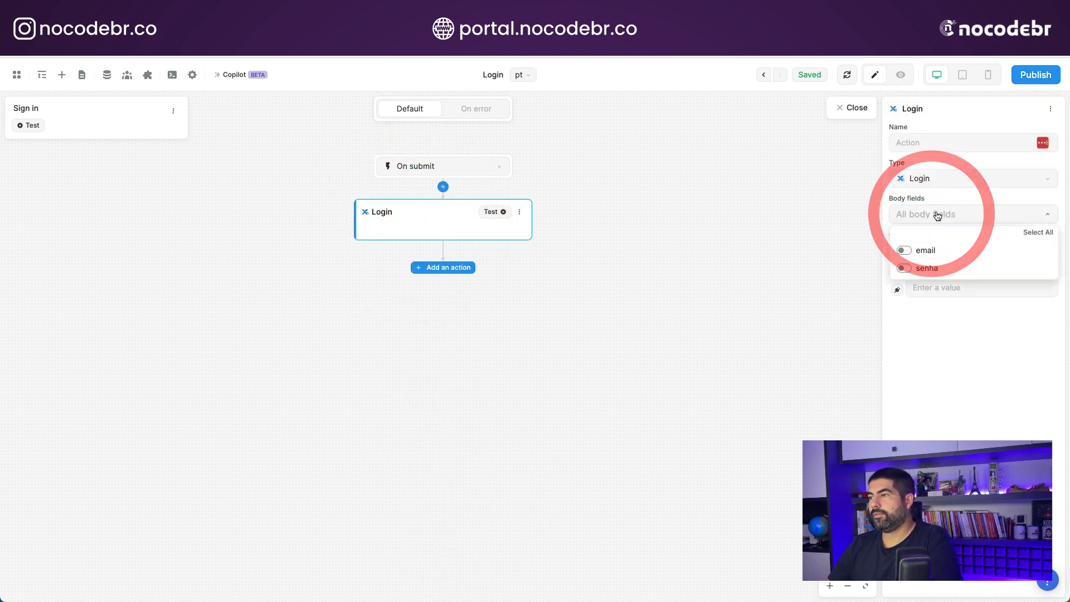
pyautogui.click(904, 250)
pyautogui.click(904, 268)
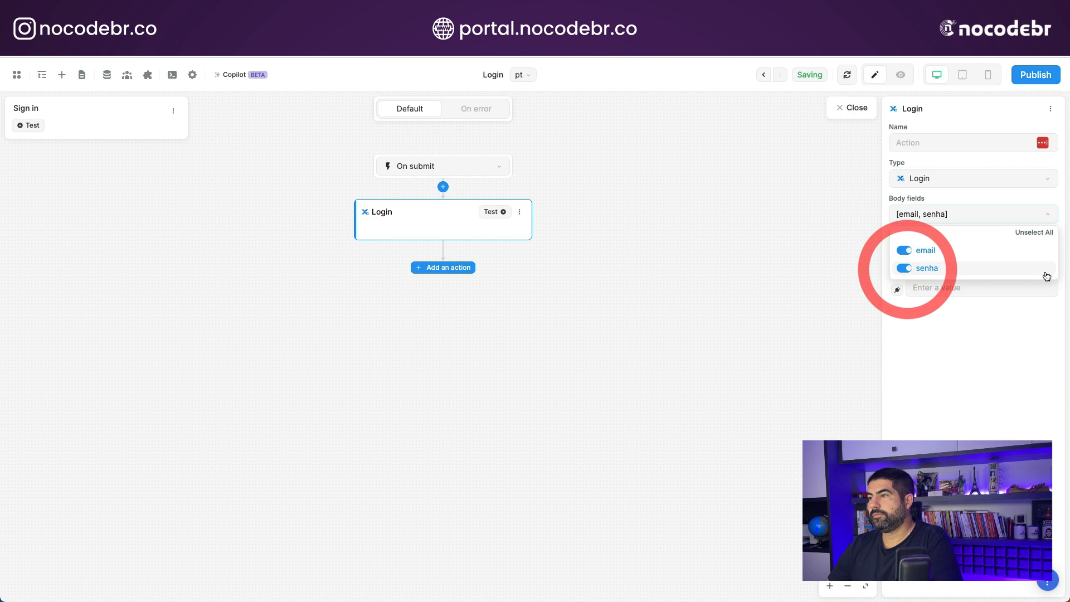
pyautogui.click(956, 341)
# - Bind the Login action's email field to the Email Input value and senha to the Password Input value
pyautogui.click(898, 253)
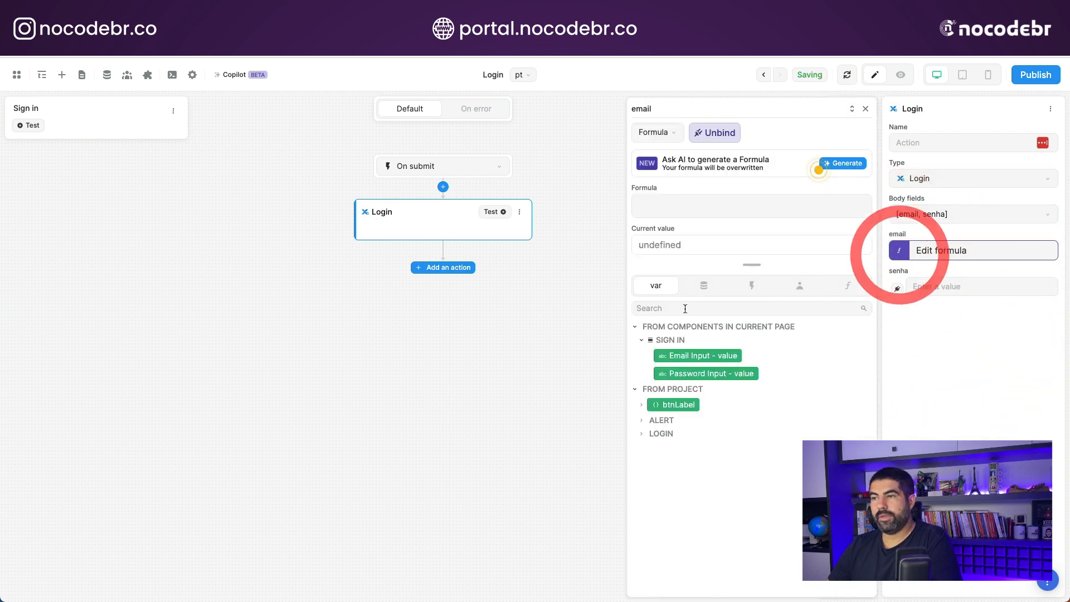
pyautogui.click(713, 356)
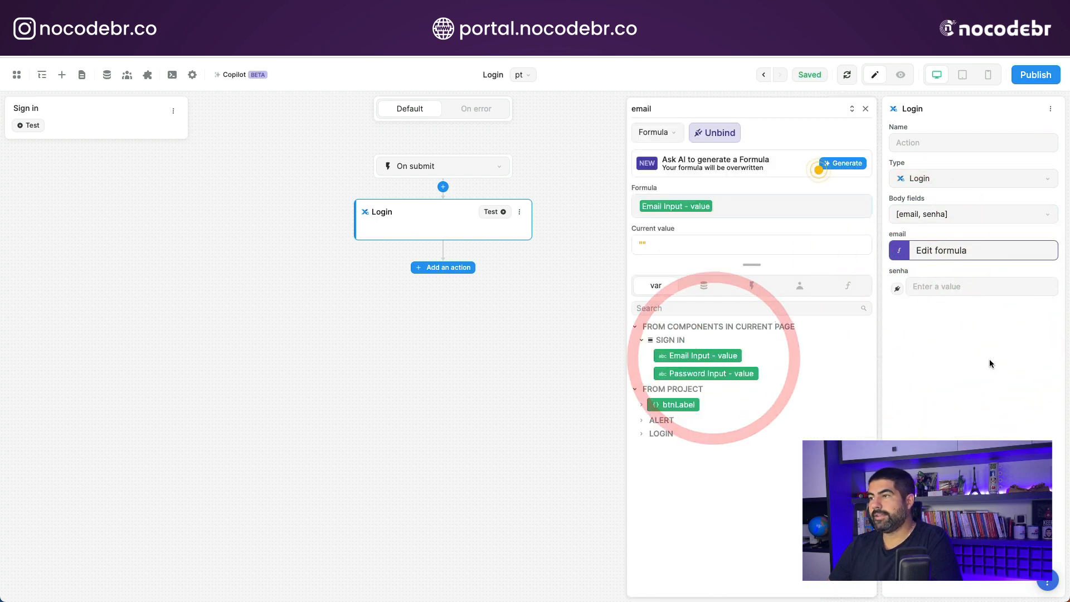
pyautogui.click(897, 288)
pyautogui.click(730, 377)
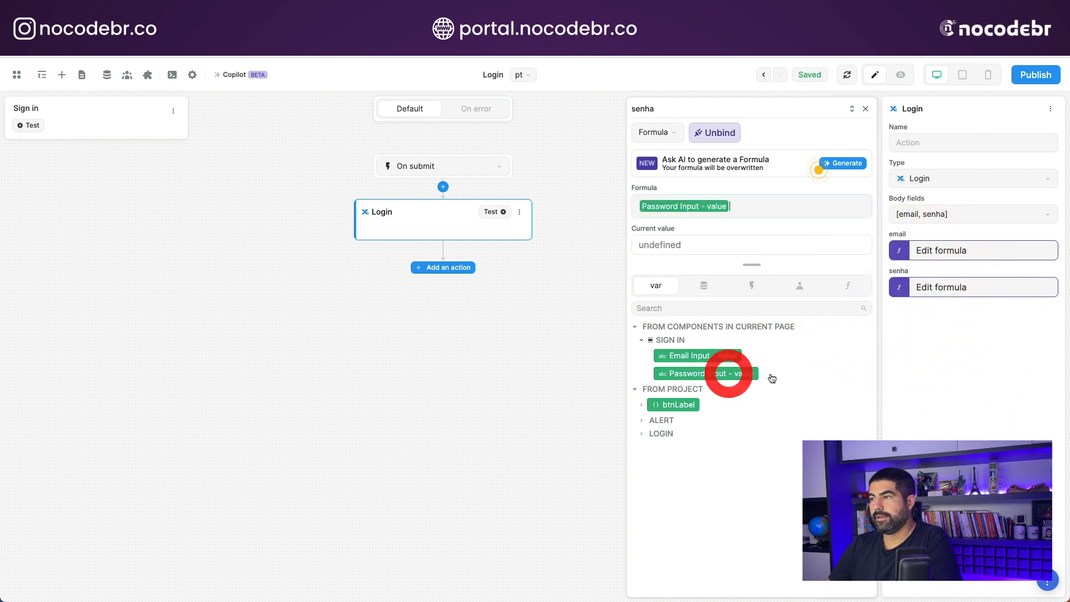
pyautogui.click(1001, 365)
pyautogui.click(866, 110)
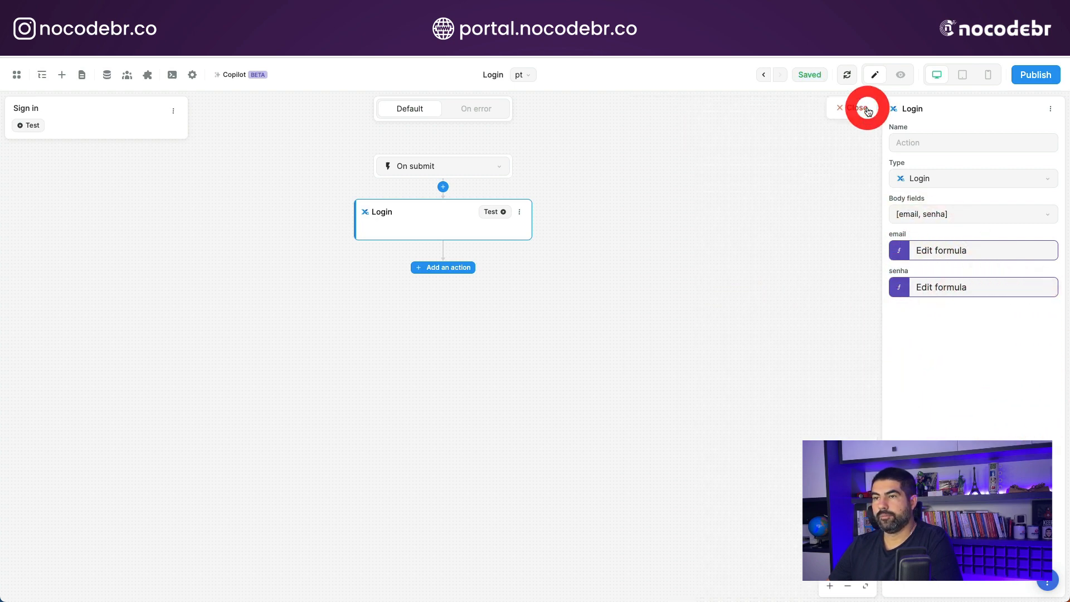
# - Add a Change page action after Login that leads to the clientes page
pyautogui.click(444, 272)
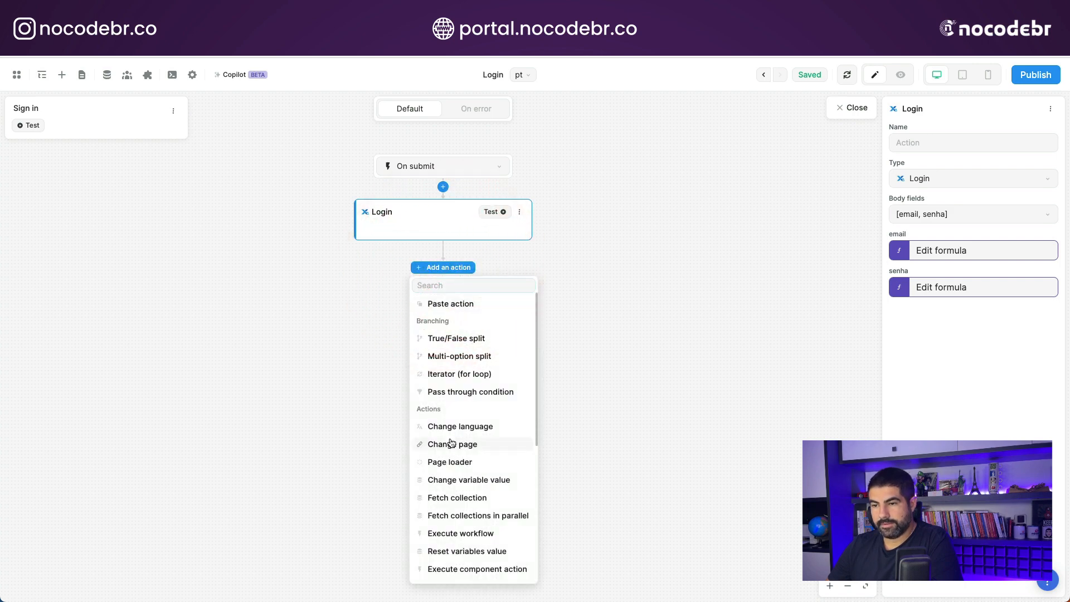
pyautogui.click(470, 448)
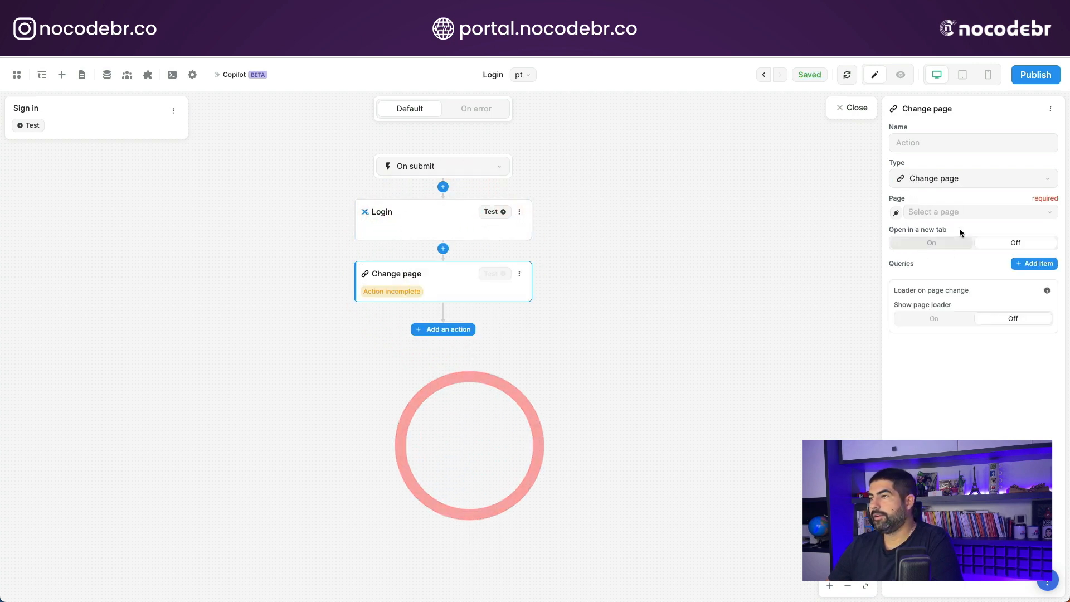
pyautogui.click(961, 211)
pyautogui.click(942, 233)
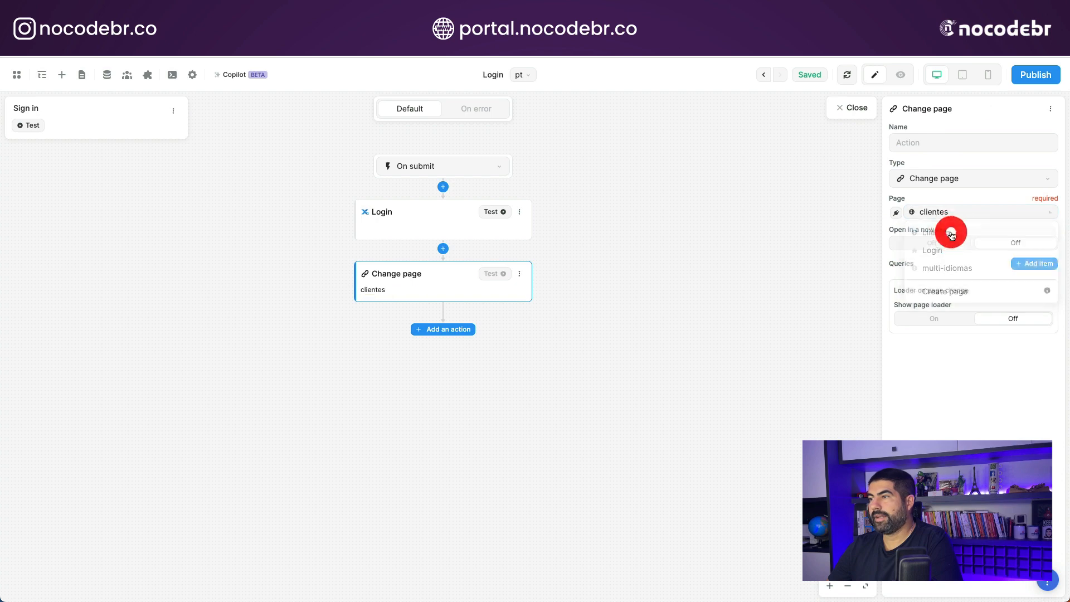
pyautogui.click(681, 281)
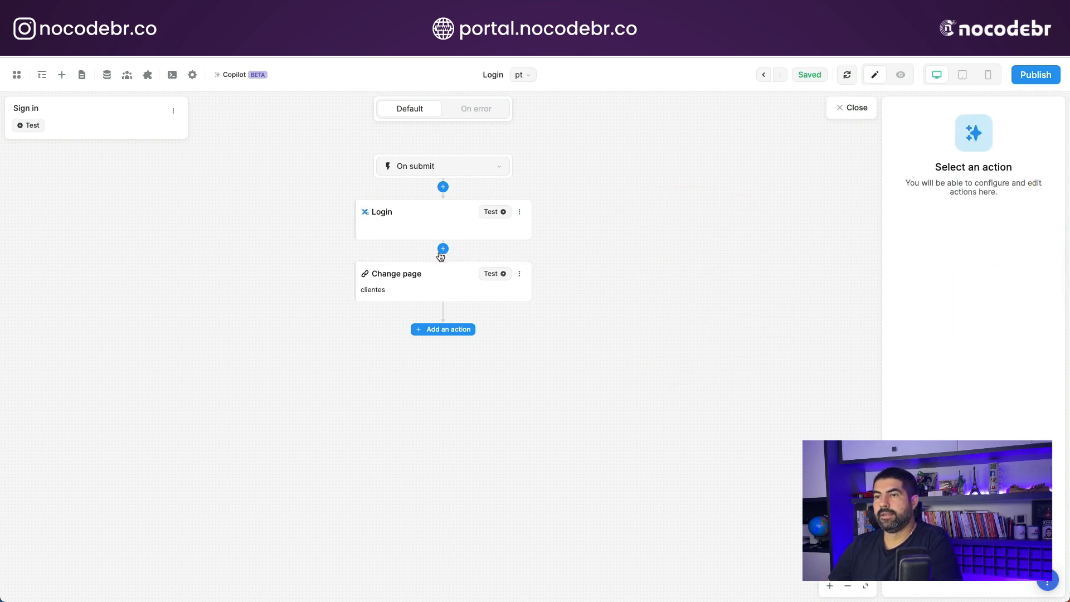
pyautogui.click(442, 249)
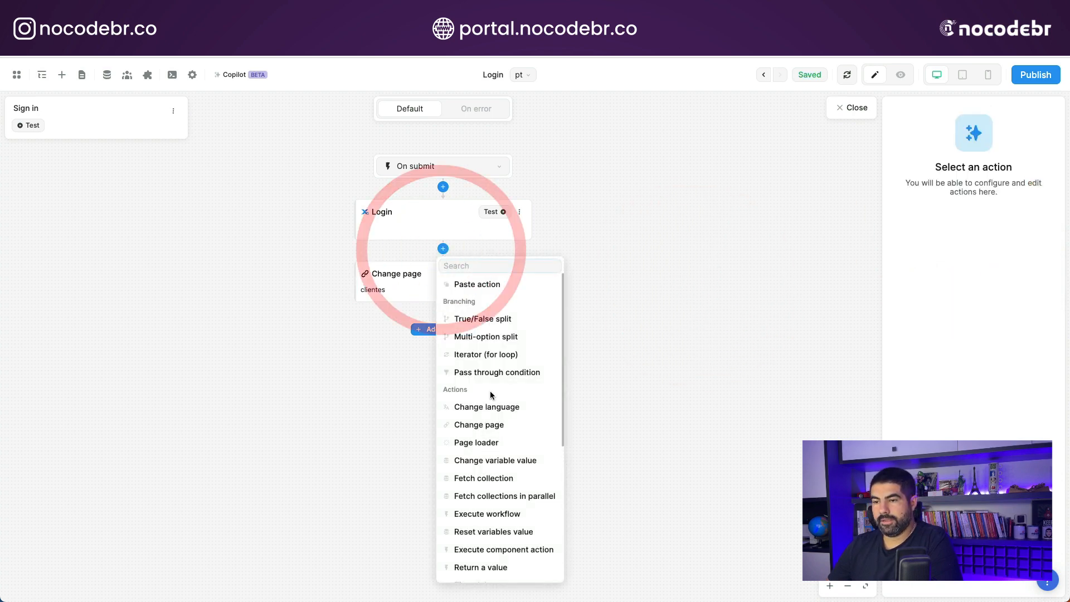
pyautogui.scroll(-5, 519, 411)
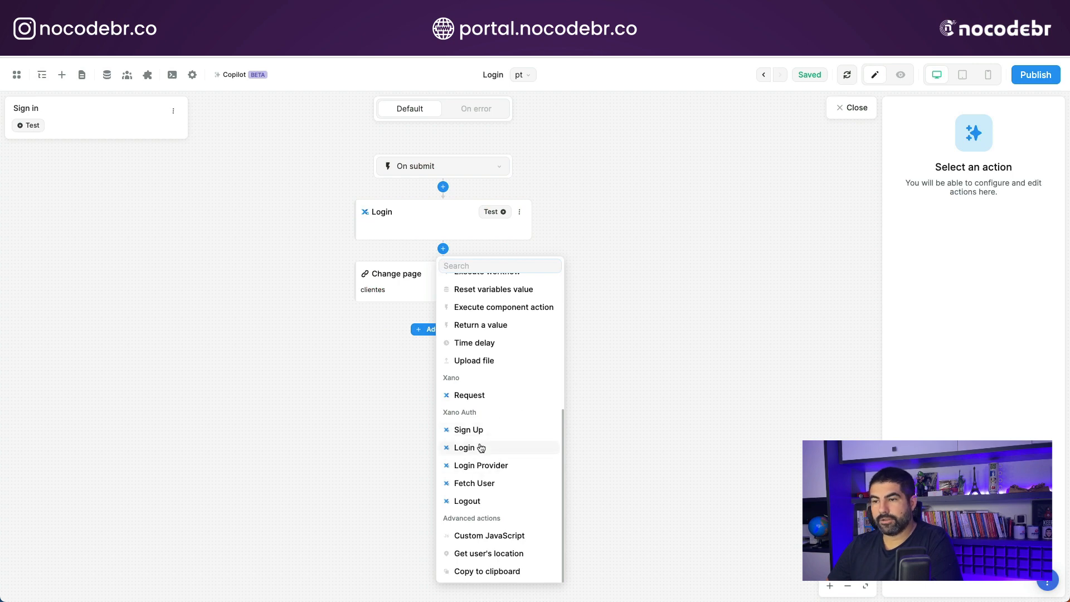
pyautogui.click(726, 303)
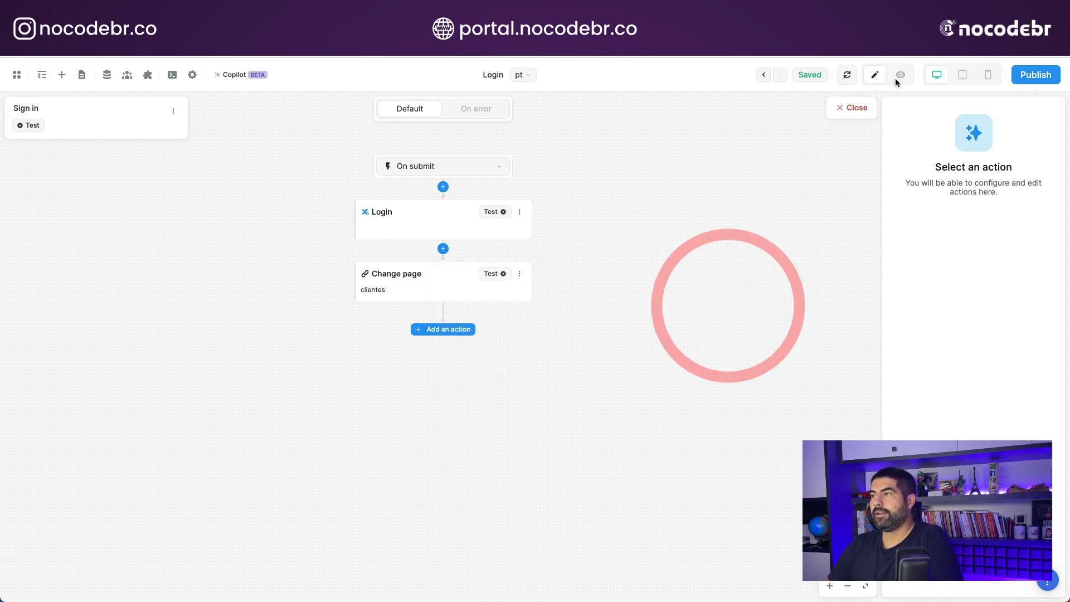
# - Close the workflow editor, switch the Login page to preview mode and filter the variables by user
pyautogui.click(873, 101)
pyautogui.click(900, 74)
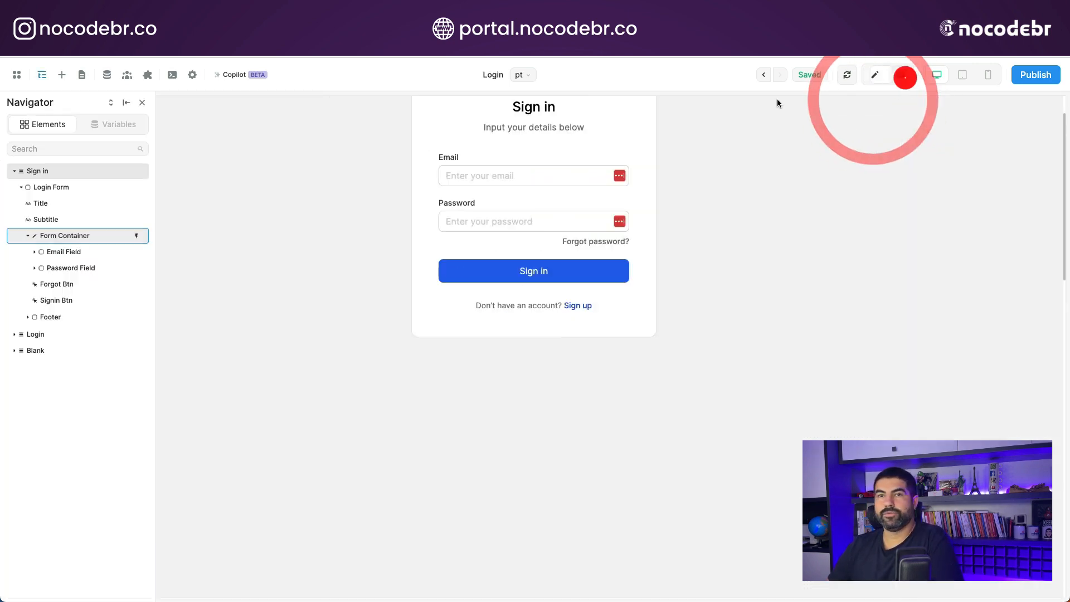
pyautogui.click(106, 125)
pyautogui.click(40, 148)
pyautogui.write('user')
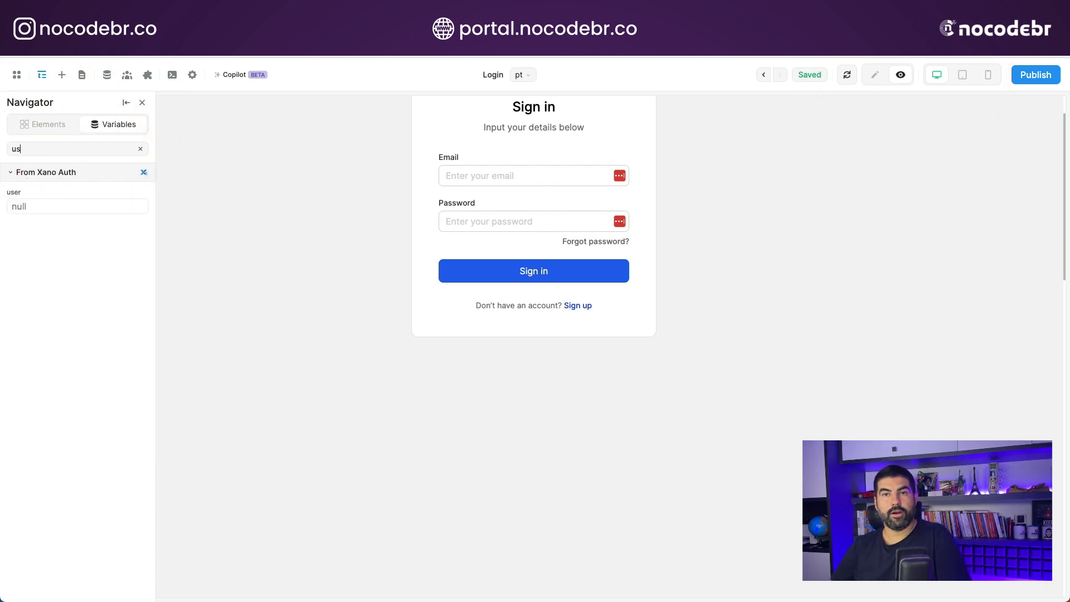
pyautogui.press('BackSpace')
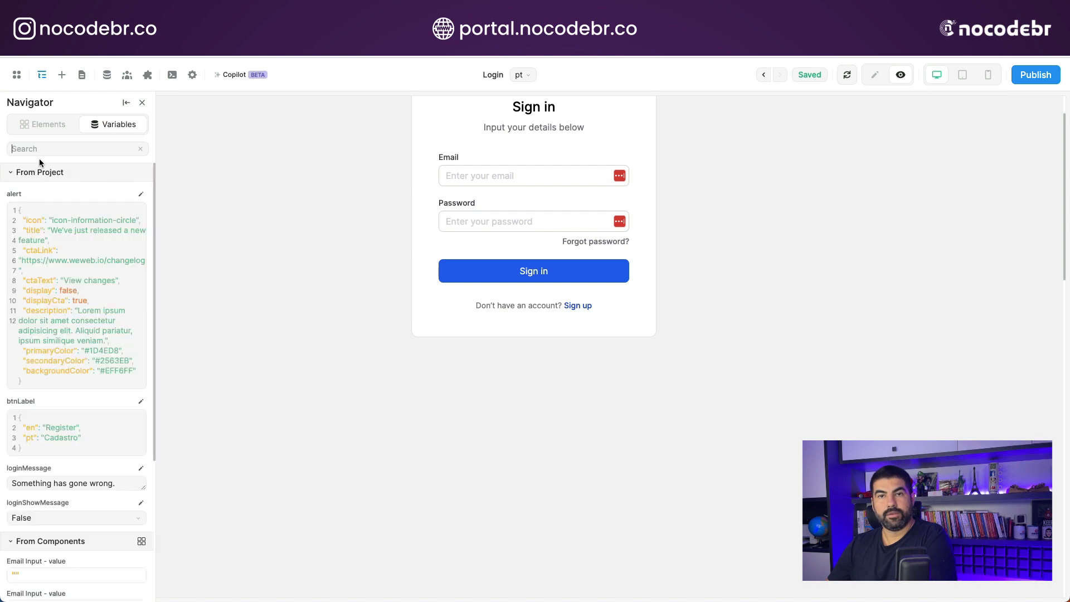
pyautogui.write('user')
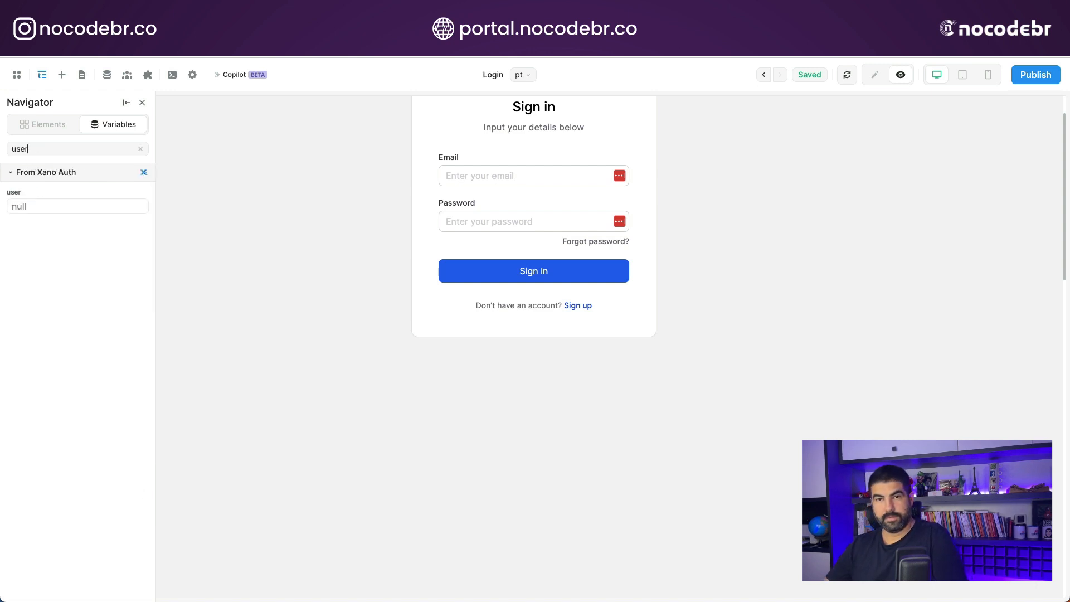
# - Switch to Xano and look up the registered user's email in the usuarios database table
pyautogui.click(503, 177)
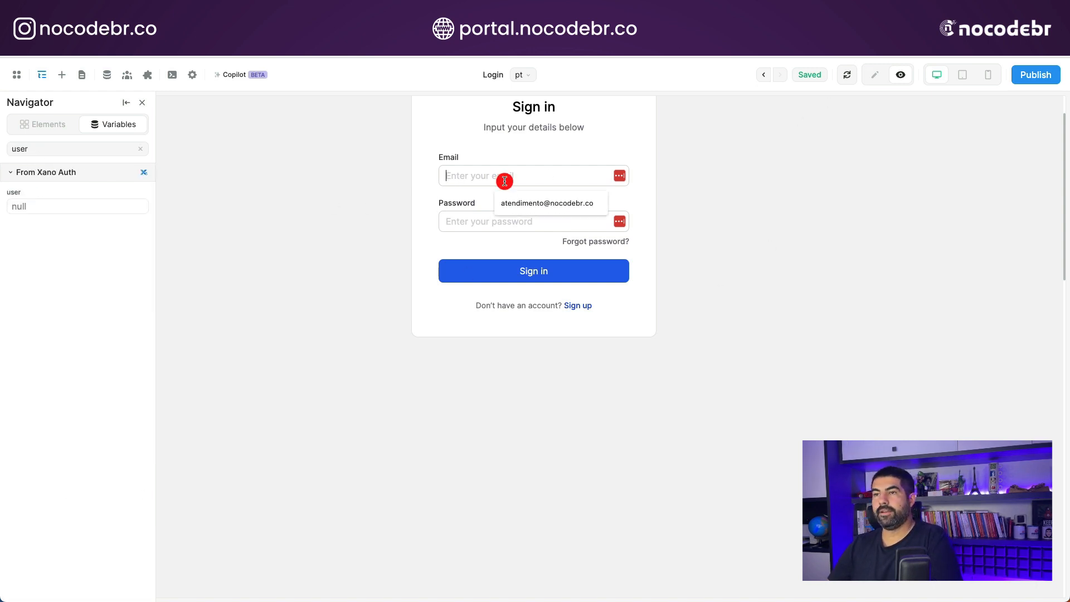
pyautogui.click(328, 182)
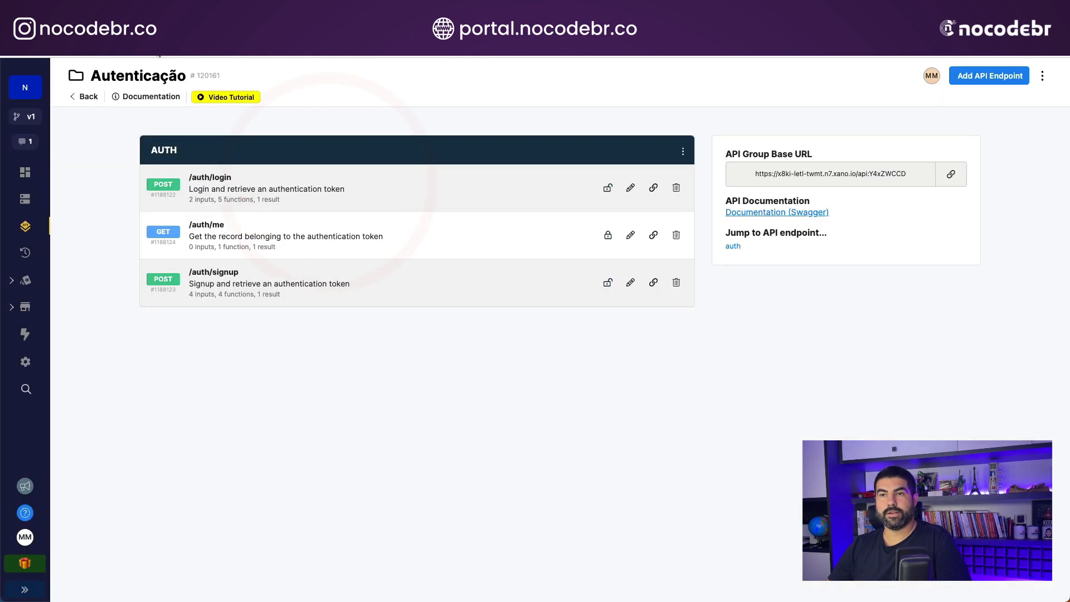
pyautogui.click(24, 199)
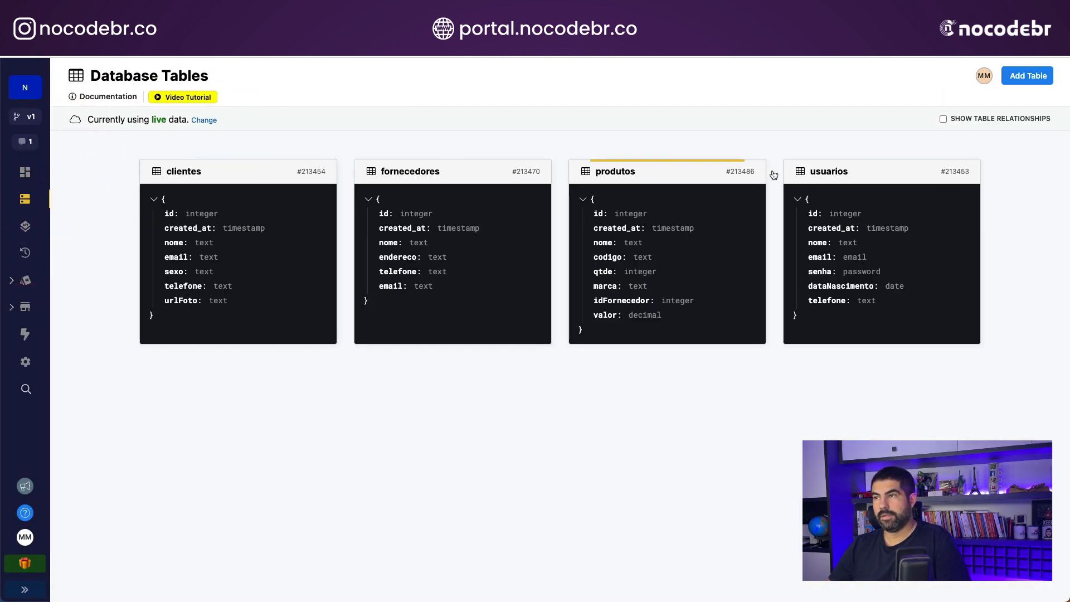
pyautogui.click(874, 172)
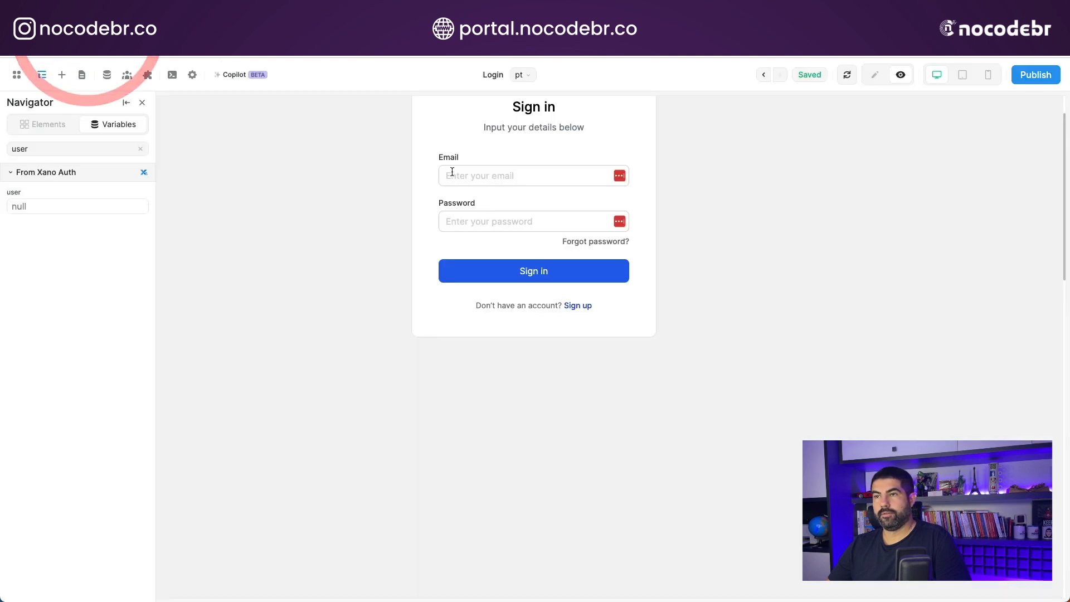
# - Switch back to WeWeb, sign in on the previewed form with the registered user's email and account password, and decline saving the password
pyautogui.click(452, 172)
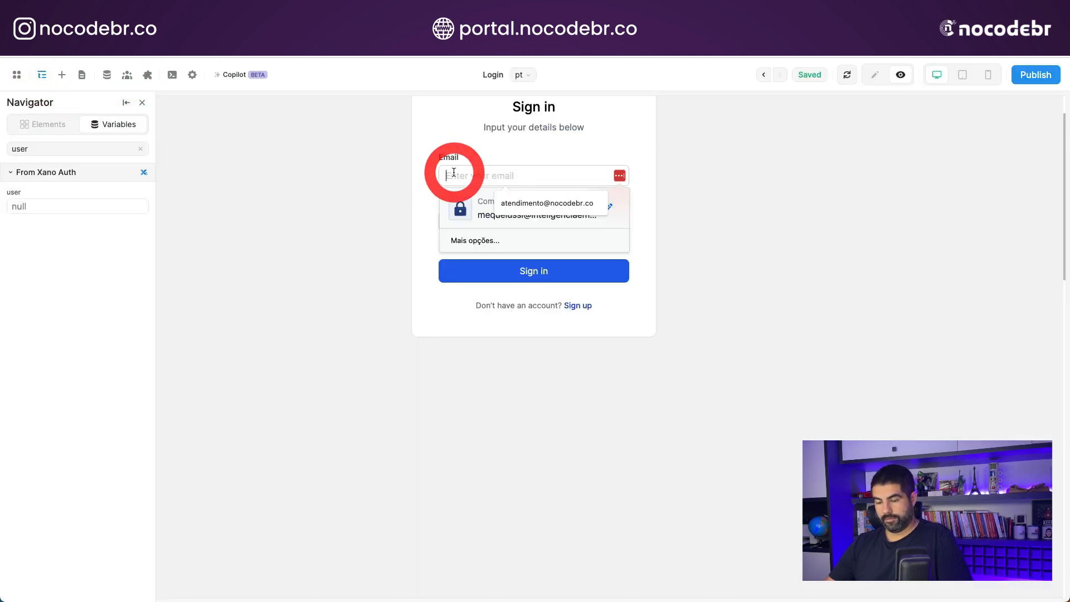
pyautogui.click(530, 206)
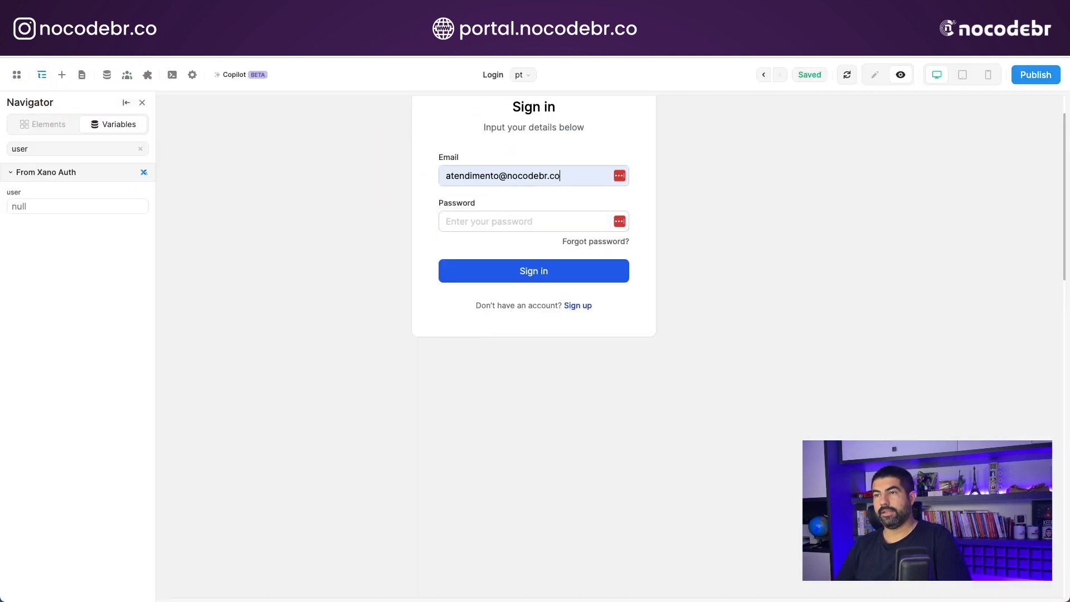
pyautogui.click(446, 221)
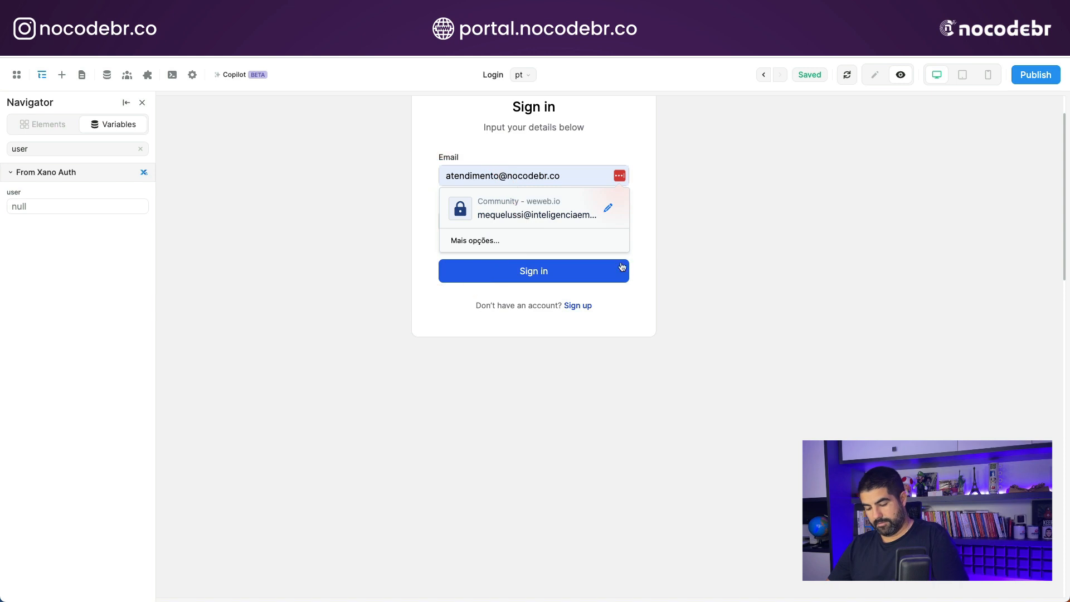
pyautogui.click(817, 268)
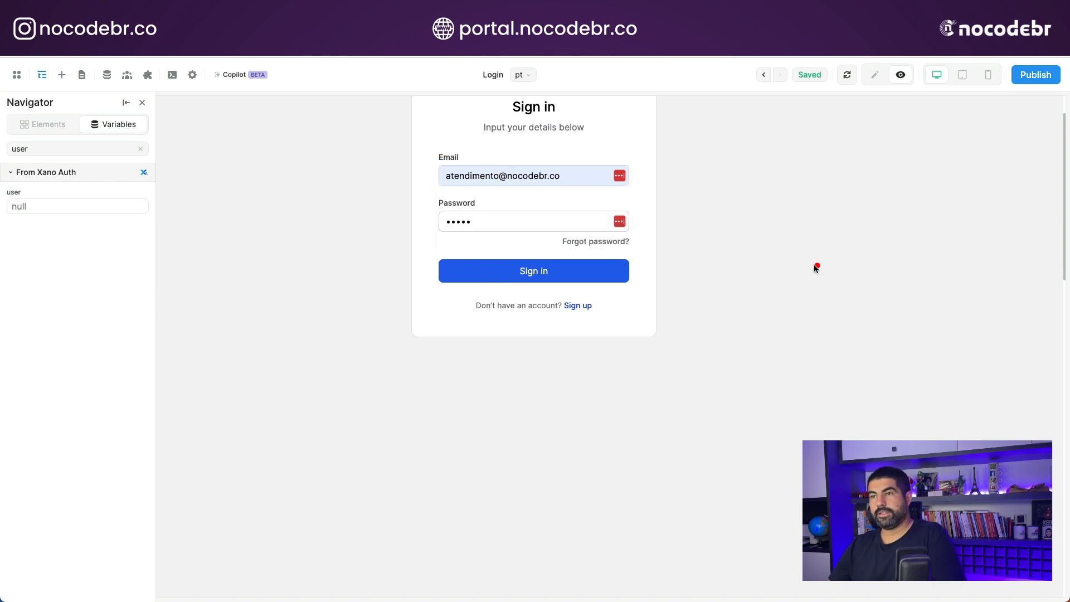
pyautogui.click(541, 273)
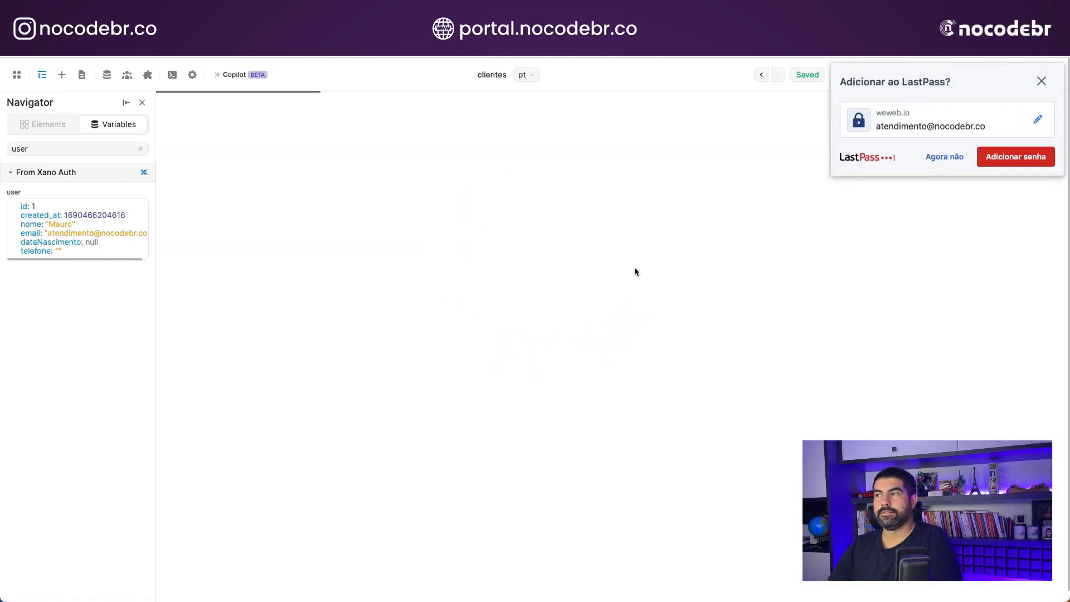
pyautogui.click(957, 156)
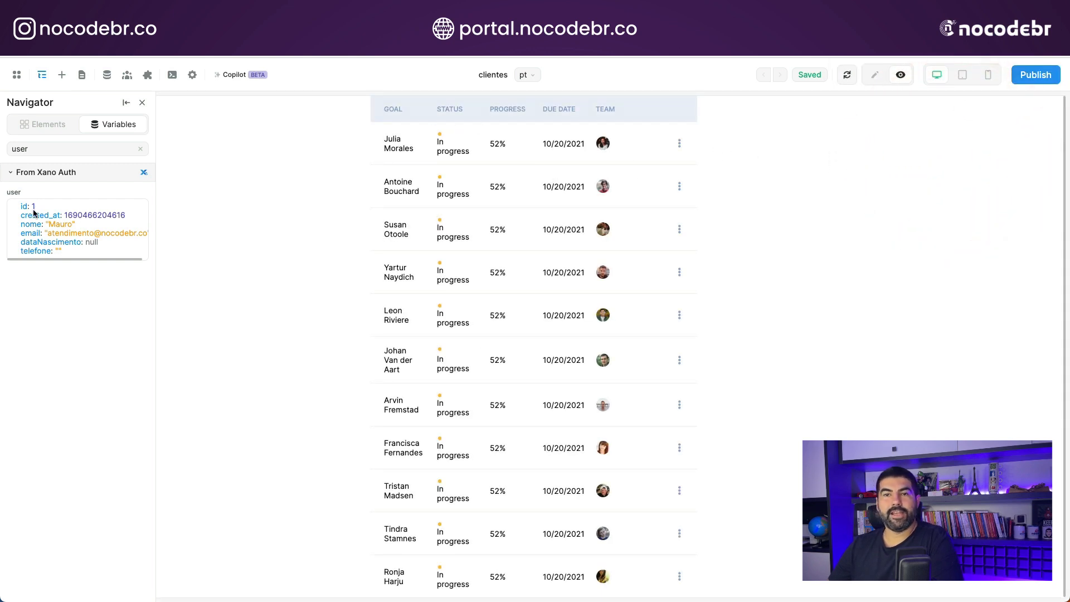
# - Clear the variable filter and examine the accessToken and isAuthenticated variables from Xano Auth
pyautogui.click(142, 152)
pyautogui.scroll(-3, 60, 377)
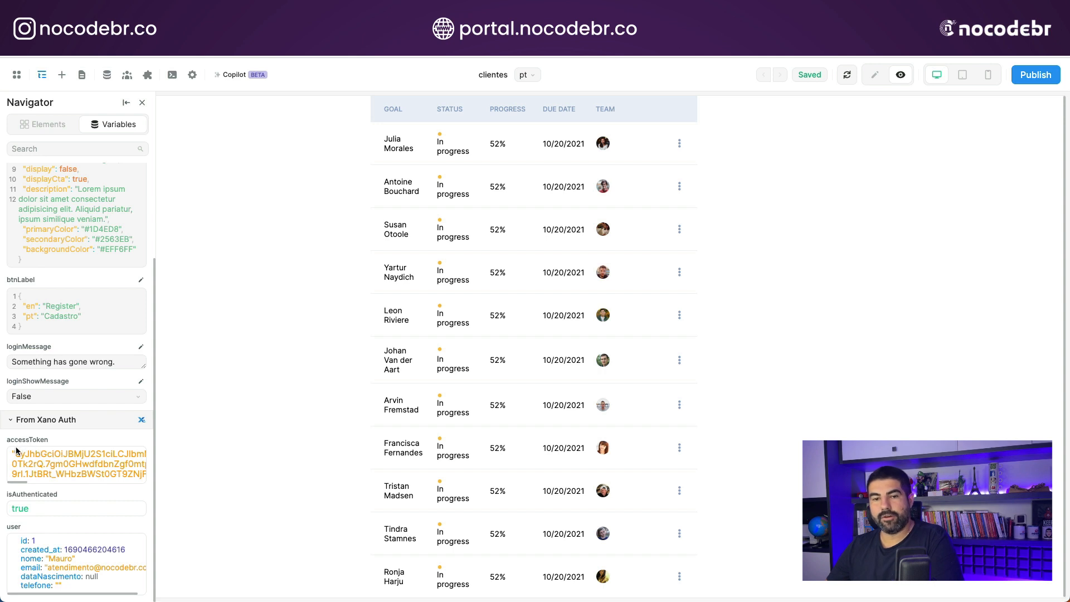
pyautogui.moveTo(16, 450); pyautogui.dragTo(155, 478)
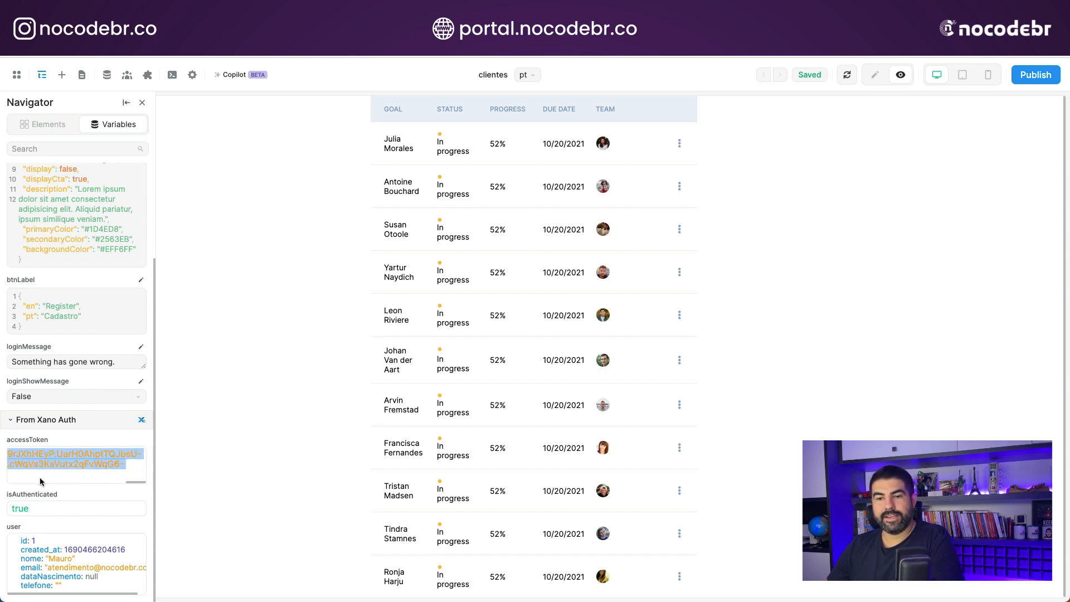
pyautogui.doubleClick(21, 510)
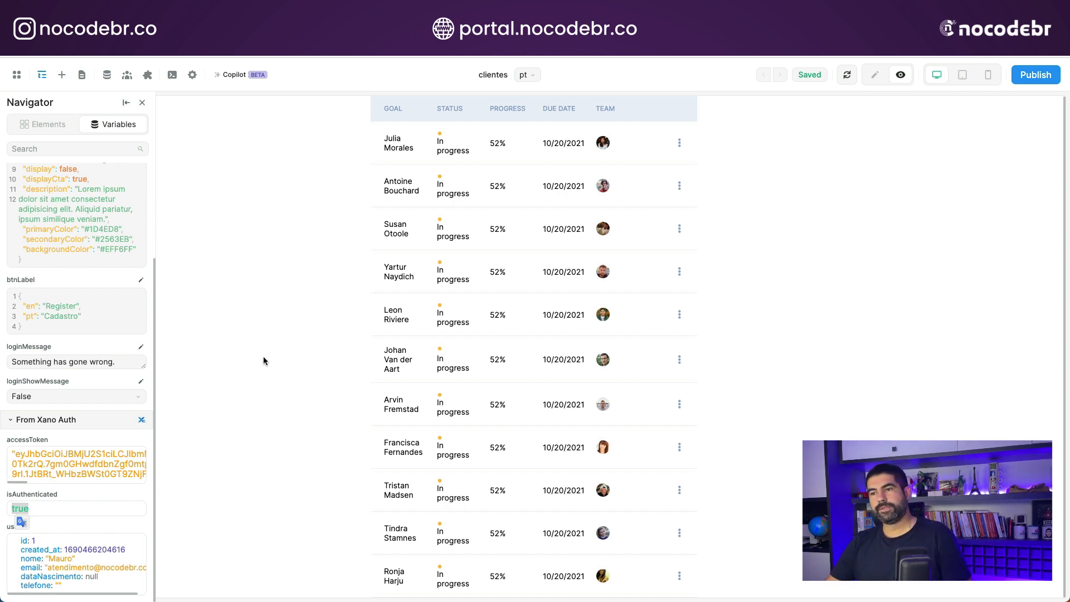
# - Add the REST API data source plugin to the project and close the plugin settings
pyautogui.click(192, 75)
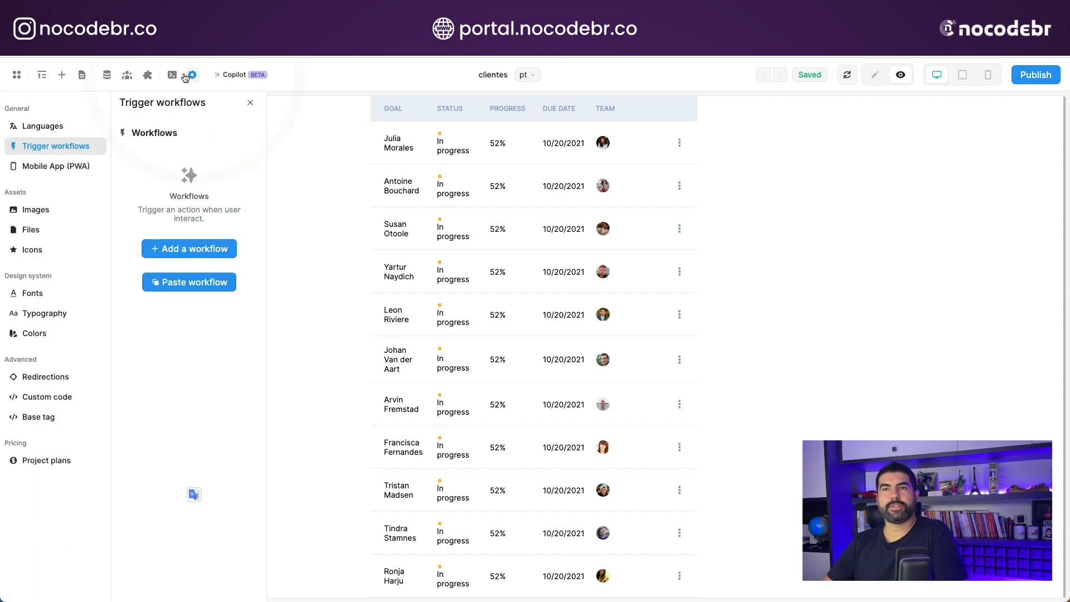
pyautogui.click(147, 74)
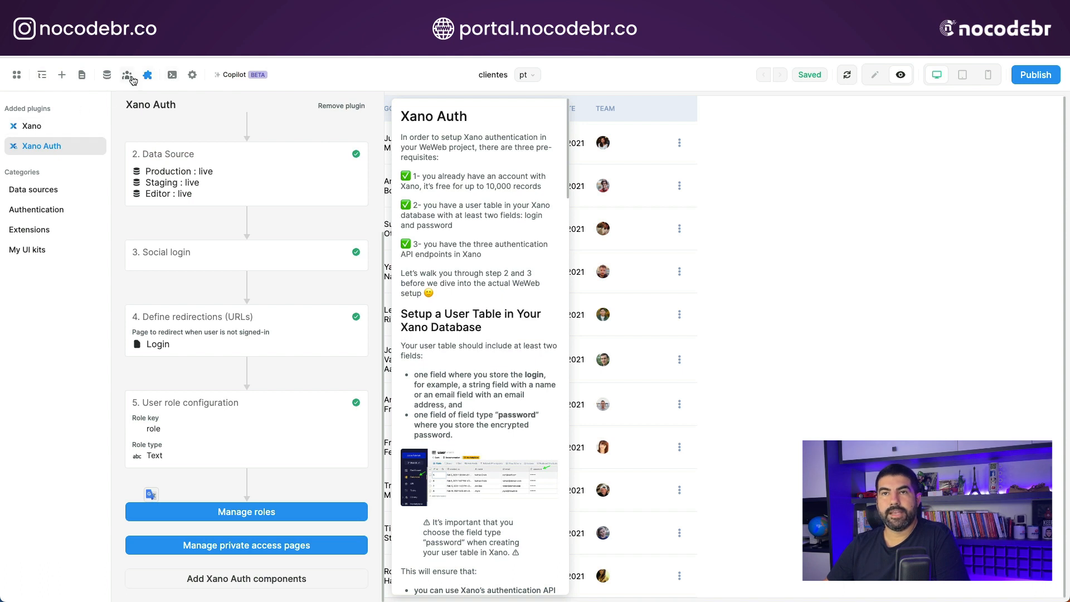
pyautogui.click(29, 189)
pyautogui.click(157, 171)
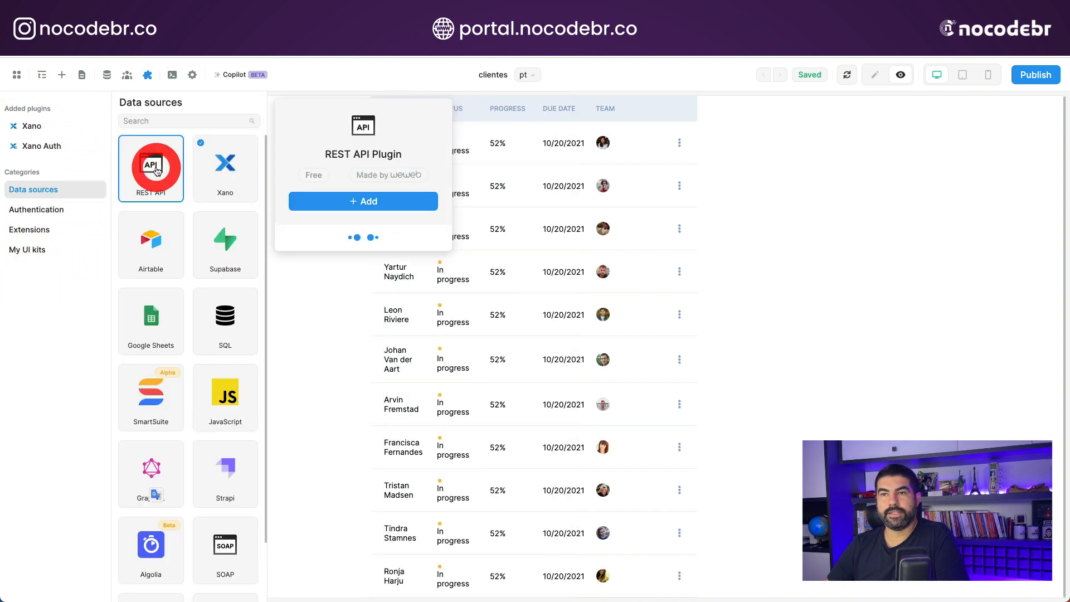
pyautogui.click(339, 201)
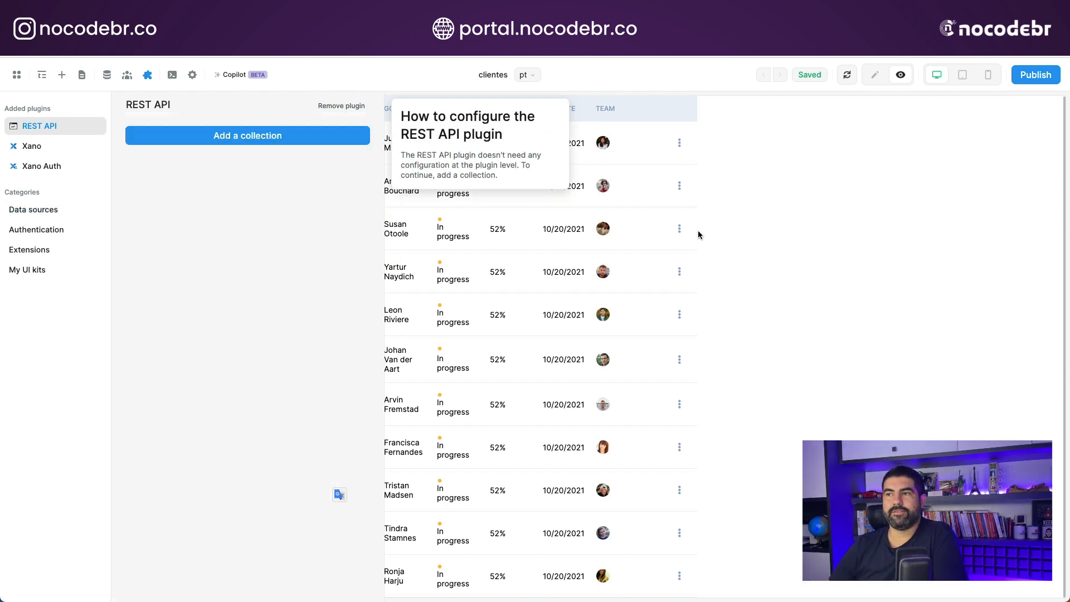
pyautogui.click(732, 257)
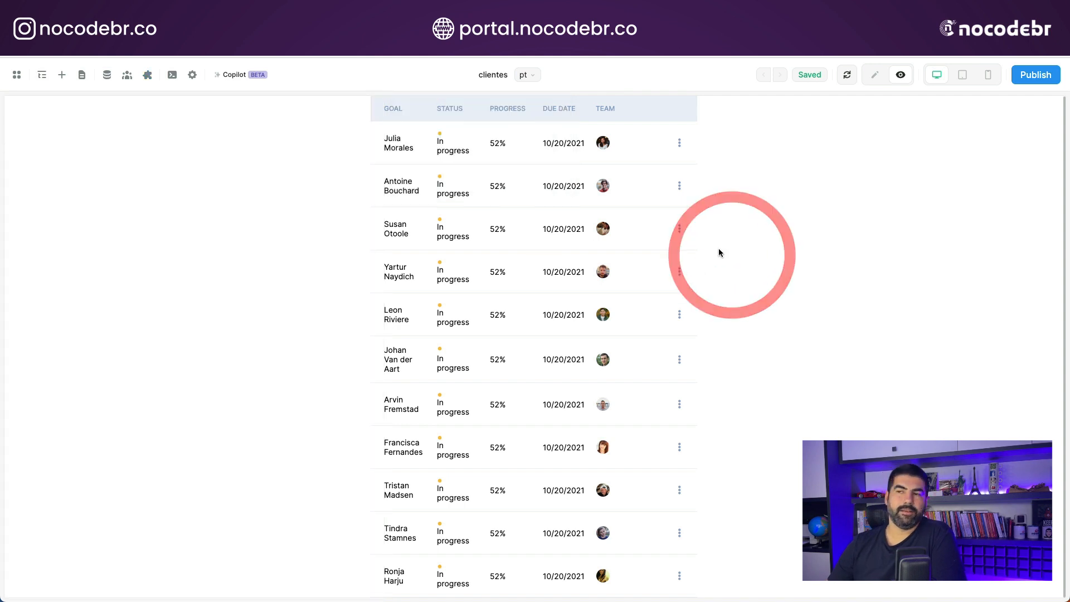